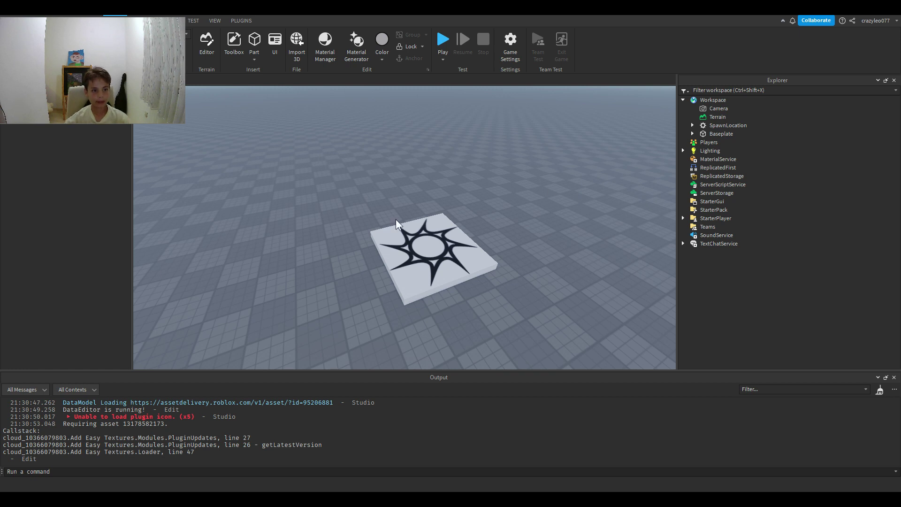
Look over the empty baseplate and its spawn location from several distances and angles
{"action": "right_click_drag", "start_coordinate": [397, 220], "coordinate": [397, 224]}
{"action": "key", "text": "s"}
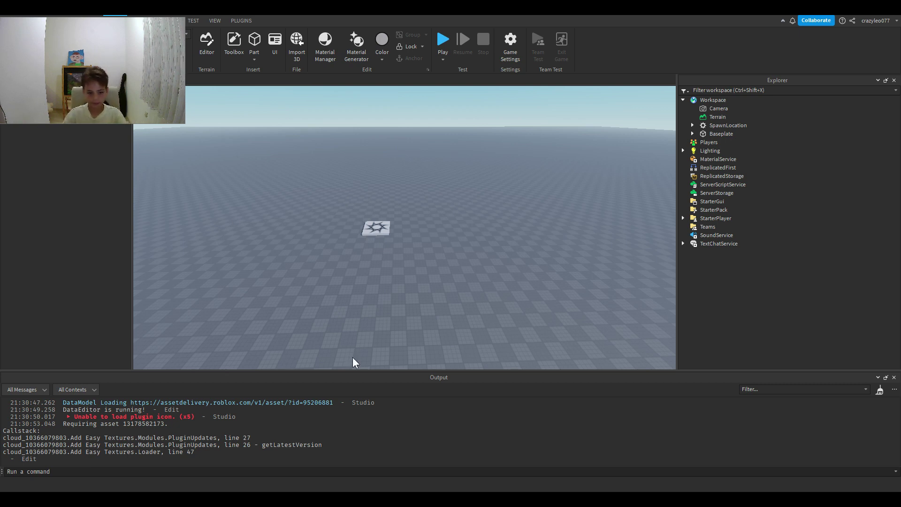
{"action": "right_click_drag", "start_coordinate": [337, 99], "coordinate": [414, 157]}
{"action": "key", "text": "w"}
{"action": "left_click_drag", "start_coordinate": [357, 164], "coordinate": [473, 165]}
{"action": "key", "text": "s"}
{"action": "key", "text": "w"}
{"action": "key", "text": "a"}
{"action": "key", "text": "d"}
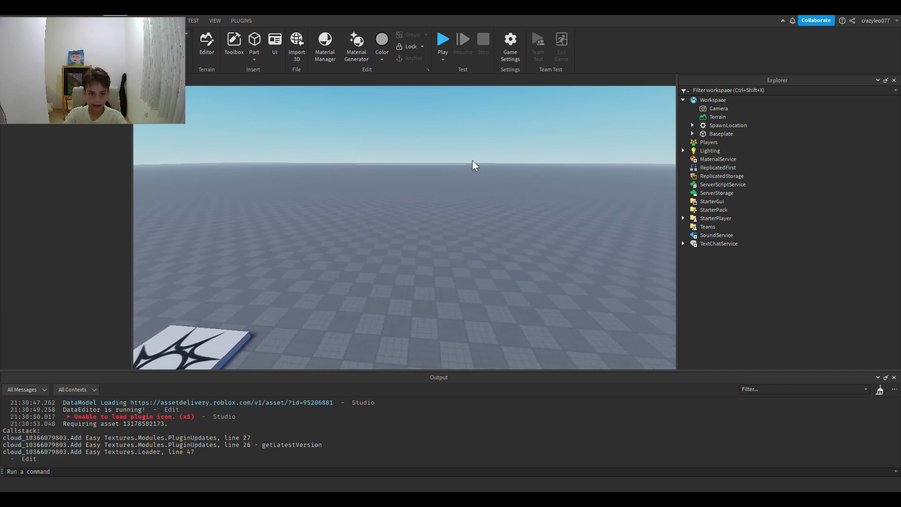
{"action": "left_click_drag", "start_coordinate": [518, 146], "coordinate": [553, 140]}
{"action": "right_click_drag", "start_coordinate": [564, 147], "coordinate": [564, 148]}
{"action": "key", "text": "s"}
{"action": "key", "text": "a"}
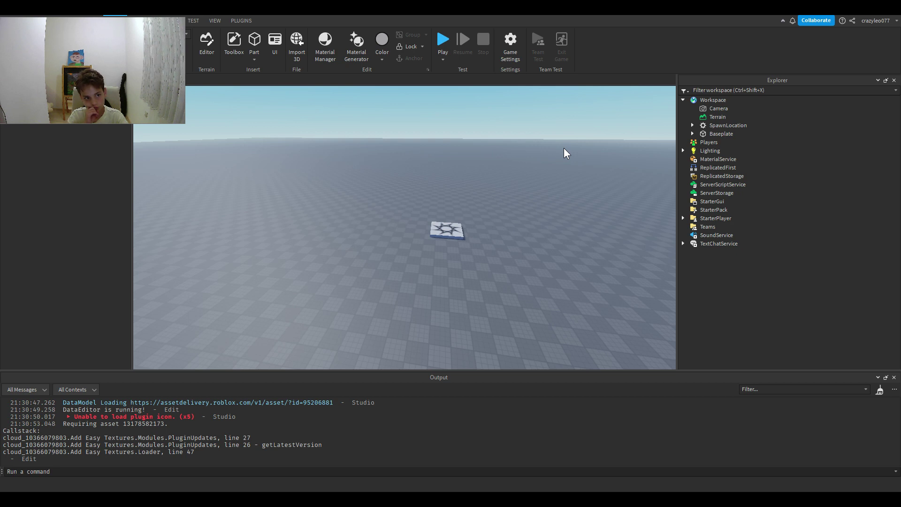
{"action": "key", "text": "a"}
{"action": "key", "text": "w"}
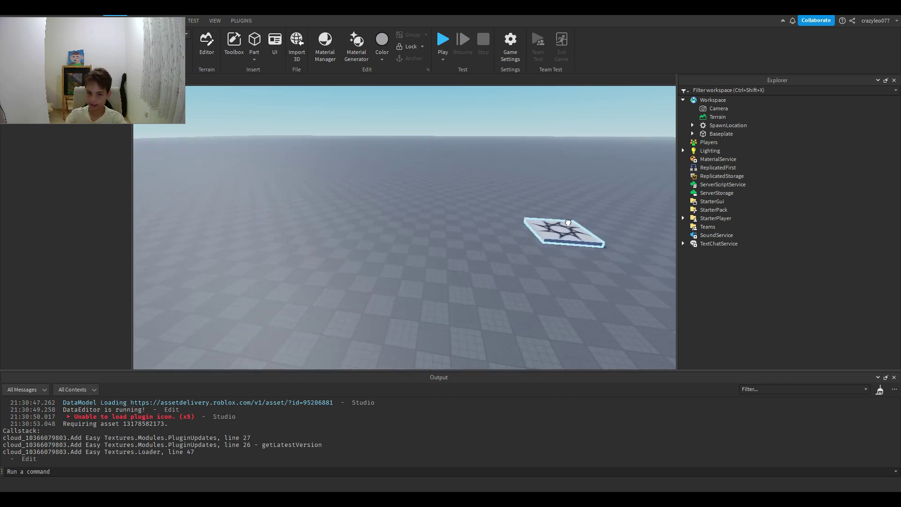
Select the SpawnLocation on the baseplate and examine its properties
{"action": "left_click", "coordinate": [568, 222]}
{"action": "left_click", "coordinate": [420, 190]}
{"action": "key", "text": "d"}
{"action": "key", "text": "w"}
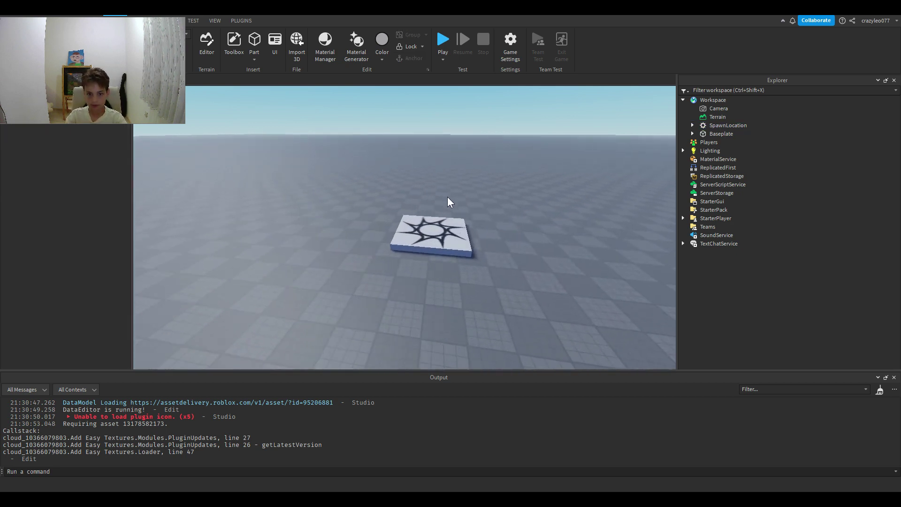
{"action": "key", "text": "d"}
{"action": "key", "text": "w"}
{"action": "left_click", "coordinate": [409, 232]}
{"action": "key", "text": "f"}
{"action": "scroll", "coordinate": [409, 233], "scroll_direction": "down", "scroll_amount": 3}
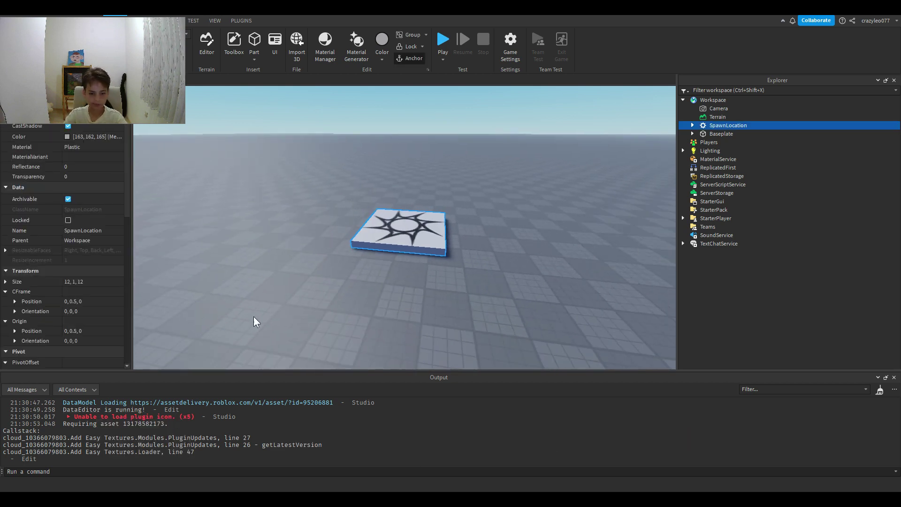
Find and open Paint from the Windows search
{"action": "left_click", "coordinate": [123, 498]}
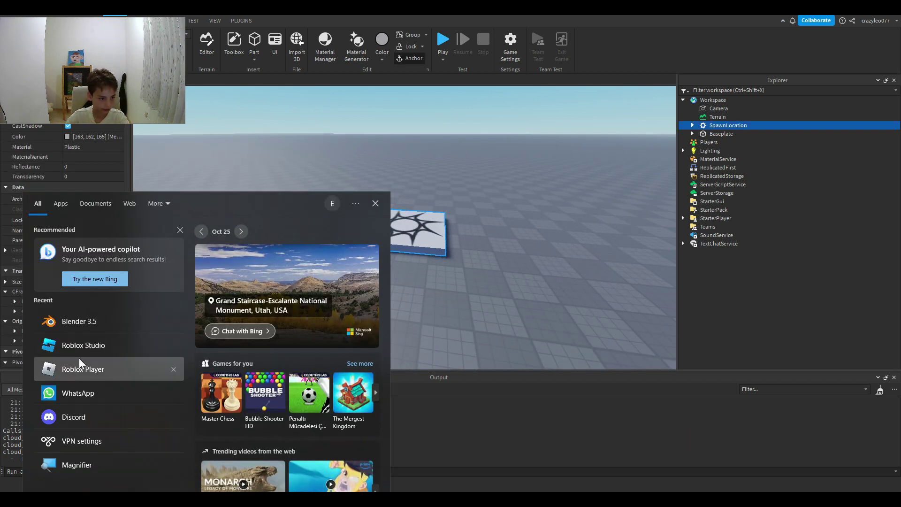
{"action": "type", "text": "paint"}
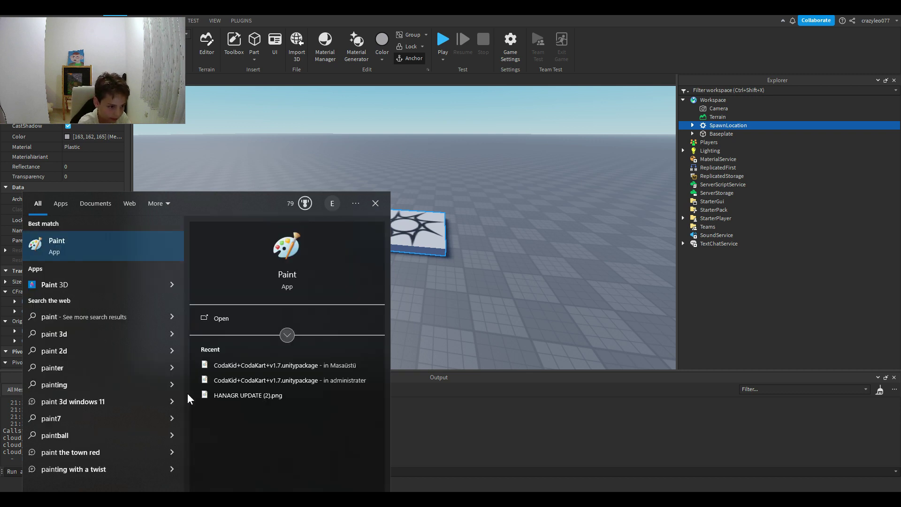
{"action": "key", "text": "Return"}
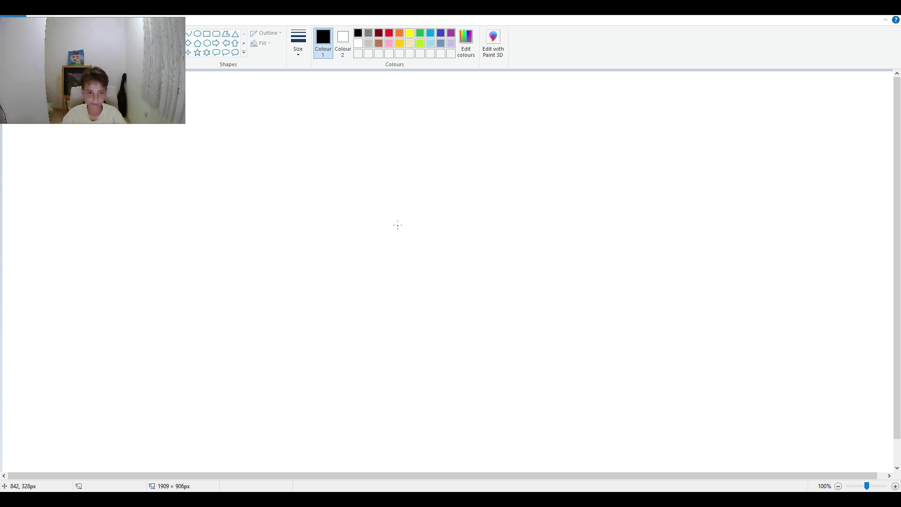
Sketch a large black oval platform on the canvas with small freehand shapes scattered inside it
{"action": "mouse_move", "coordinate": [407, 204]}
{"action": "left_mouse_down"}
{"action": "mouse_move", "coordinate": [350, 188]}
{"action": "mouse_move", "coordinate": [269, 247]}
{"action": "mouse_move", "coordinate": [388, 322]}
{"action": "mouse_move", "coordinate": [503, 218]}
{"action": "mouse_move", "coordinate": [361, 193]}
{"action": "left_mouse_up"}
{"action": "left_click", "coordinate": [449, 220]}
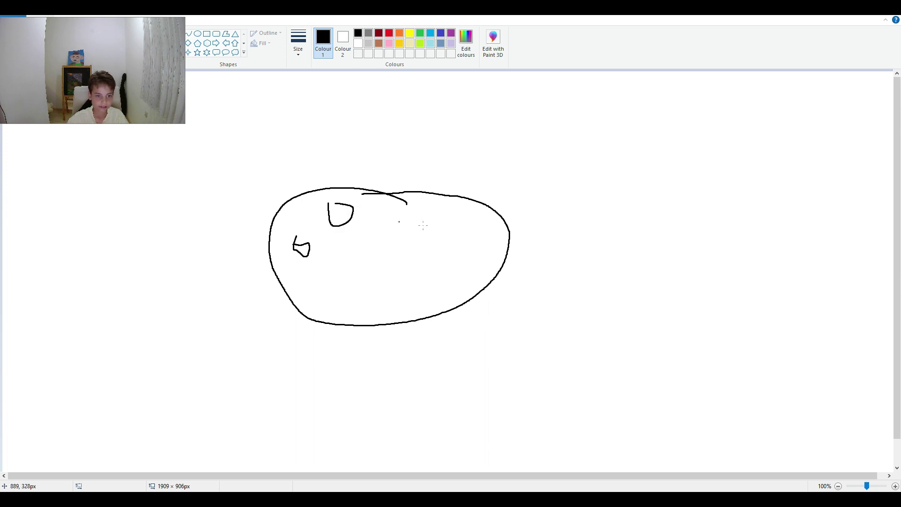
{"action": "left_click_drag", "start_coordinate": [437, 215], "coordinate": [438, 236]}
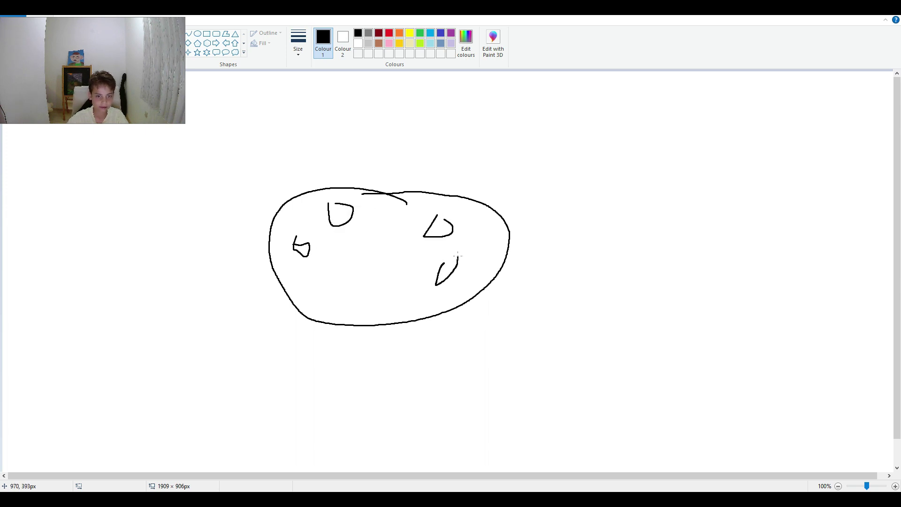
Add a shape in the oval's centre with a leader line to an underlined "Sp" label, plus a curve below the oval
{"action": "mouse_move", "coordinate": [359, 255]}
{"action": "left_mouse_down"}
{"action": "mouse_move", "coordinate": [390, 305]}
{"action": "mouse_move", "coordinate": [505, 329]}
{"action": "left_mouse_up"}
{"action": "mouse_move", "coordinate": [438, 339]}
{"action": "left_mouse_down"}
{"action": "mouse_move", "coordinate": [340, 346]}
{"action": "mouse_move", "coordinate": [277, 331]}
{"action": "left_mouse_up"}
{"action": "mouse_move", "coordinate": [498, 339]}
{"action": "left_mouse_down"}
{"action": "mouse_move", "coordinate": [482, 375]}
{"action": "mouse_move", "coordinate": [545, 353]}
{"action": "mouse_move", "coordinate": [532, 371]}
{"action": "left_mouse_up"}
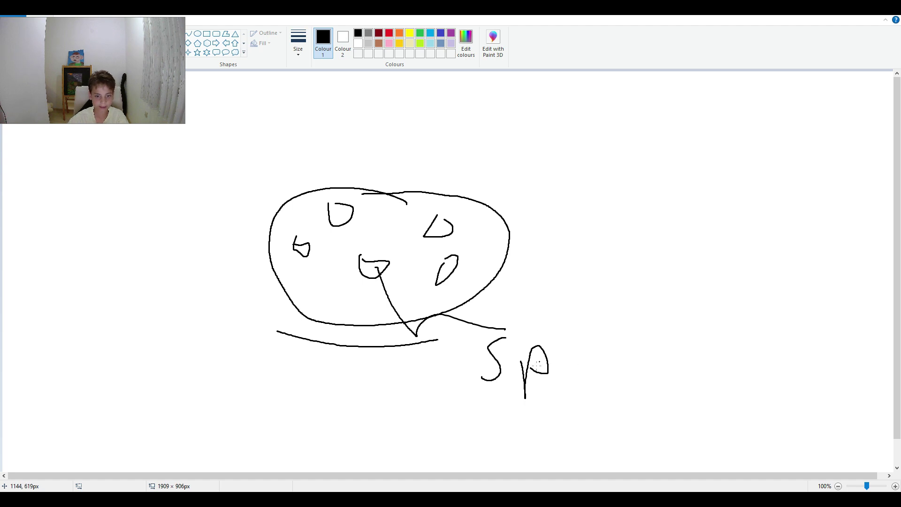
{"action": "left_click_drag", "start_coordinate": [443, 378], "coordinate": [579, 398]}
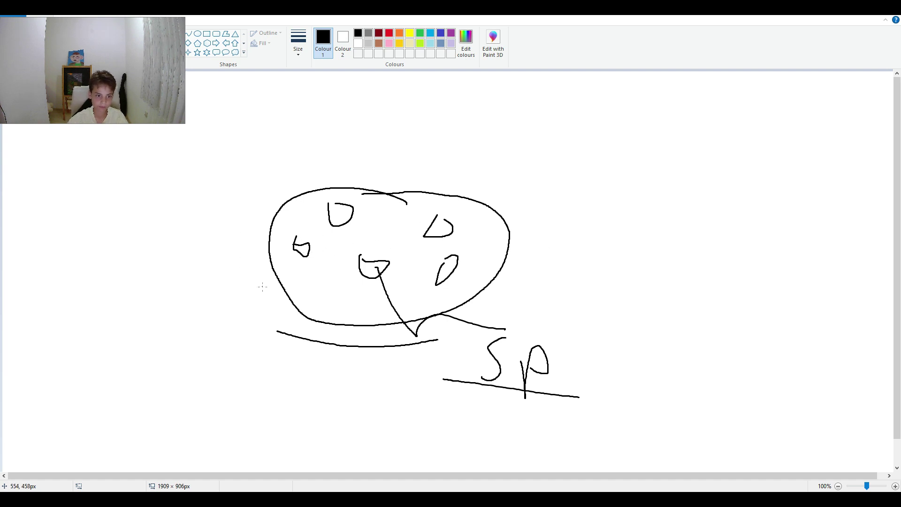
Draw a vertical line down from the oval's outer edge to a second, smaller oval labelled "Die"
{"action": "left_click_drag", "start_coordinate": [267, 250], "coordinate": [268, 427]}
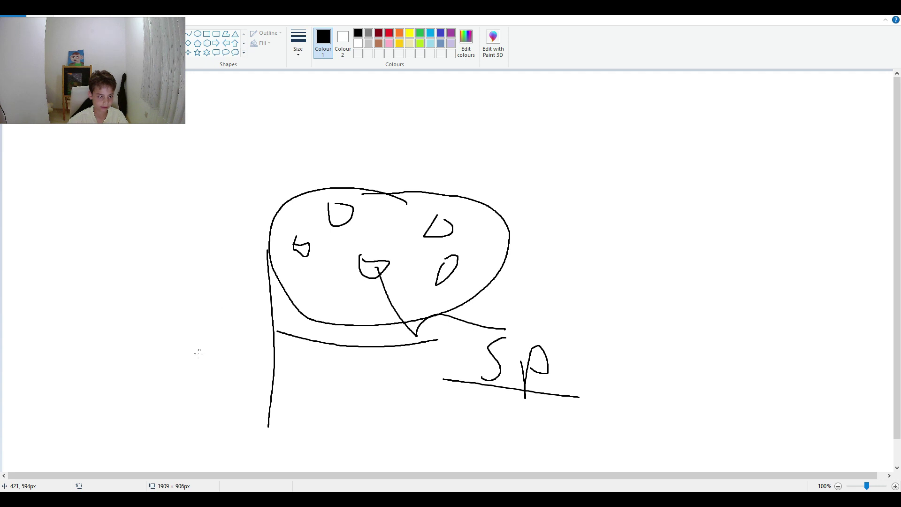
{"action": "mouse_move", "coordinate": [233, 393]}
{"action": "left_mouse_down"}
{"action": "mouse_move", "coordinate": [284, 453]}
{"action": "mouse_move", "coordinate": [171, 417]}
{"action": "mouse_move", "coordinate": [208, 440]}
{"action": "mouse_move", "coordinate": [226, 413]}
{"action": "mouse_move", "coordinate": [206, 438]}
{"action": "mouse_move", "coordinate": [262, 417]}
{"action": "left_mouse_up"}
{"action": "left_click_drag", "start_coordinate": [264, 457], "coordinate": [275, 469]}
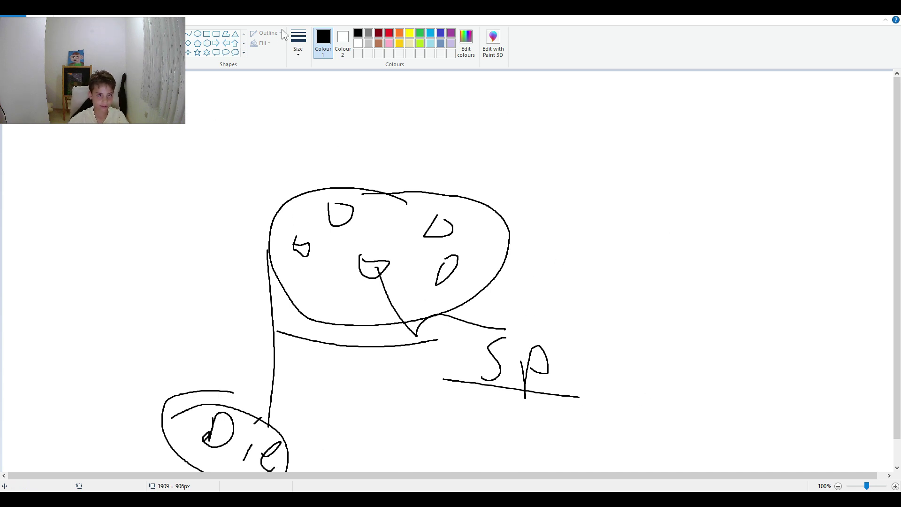
Switch to Blender, add a cylinder mesh at the origin and scale it uniformly to about 1.02
{"action": "mouse_move", "coordinate": [331, 499]}
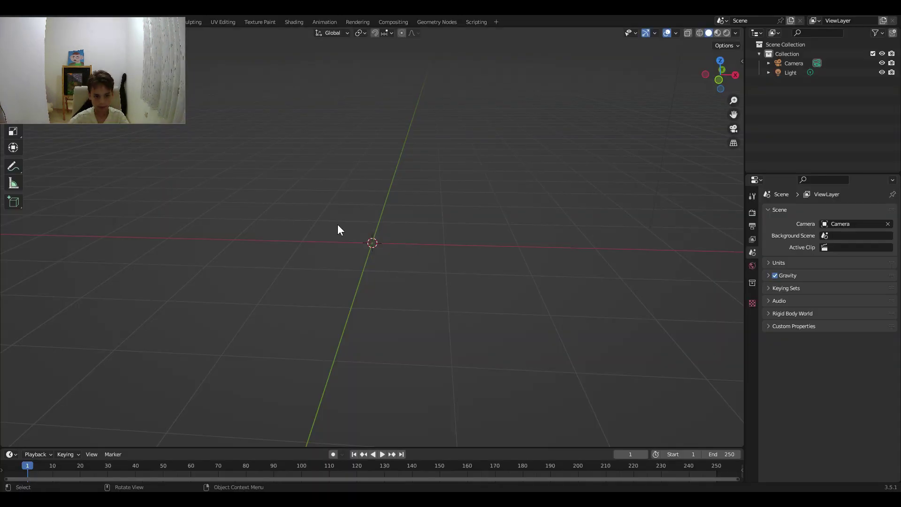
{"action": "right_click", "coordinate": [224, 167]}
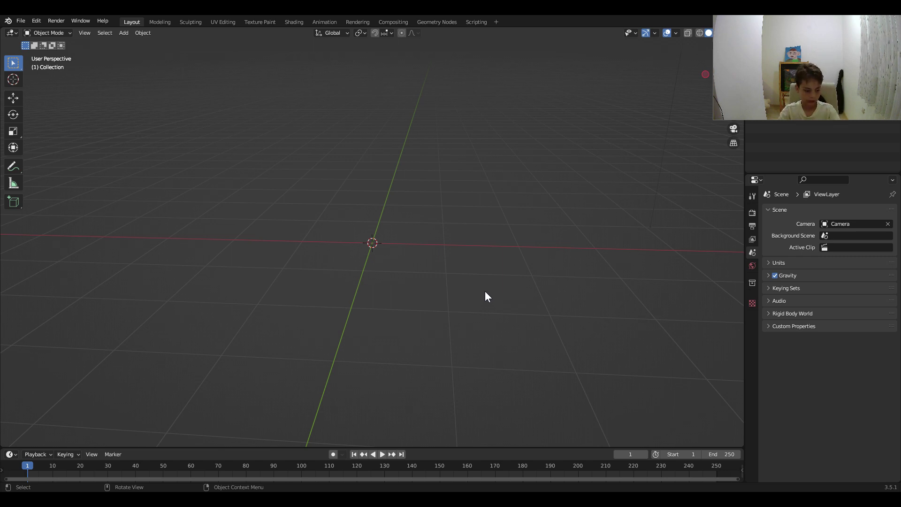
{"action": "key", "text": "shift+a"}
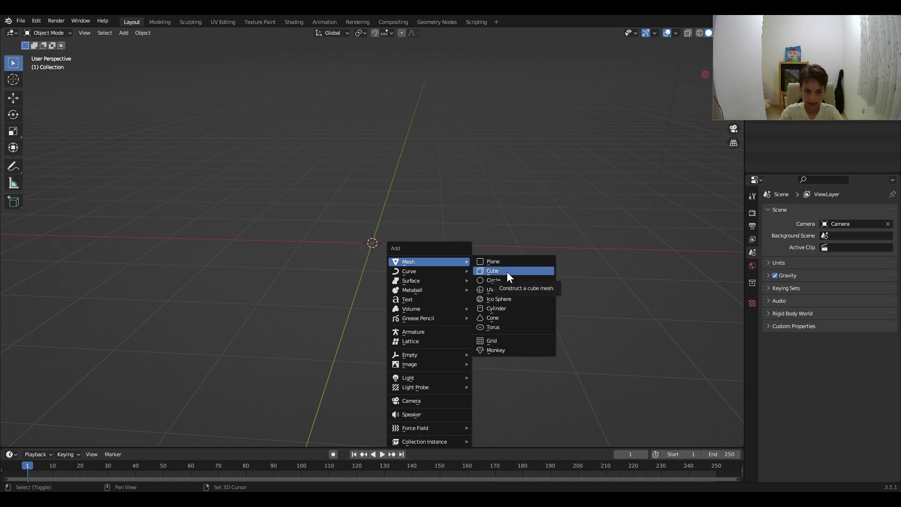
{"action": "left_click", "coordinate": [516, 309]}
{"action": "key", "text": "s"}
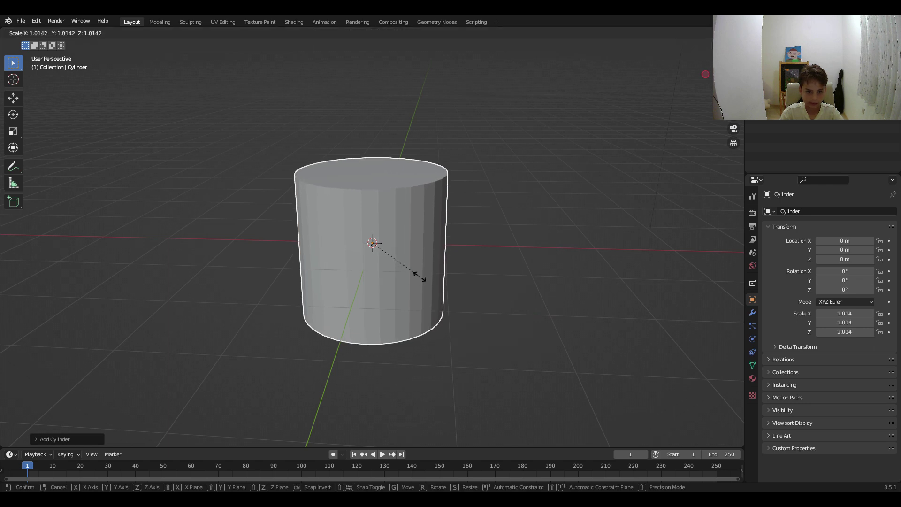
{"action": "left_click", "coordinate": [422, 281]}
Flatten the cylinder along the Z axis by a factor of about 0.136 to form a thin disc
{"action": "key", "text": "s"}
{"action": "key", "text": "z"}
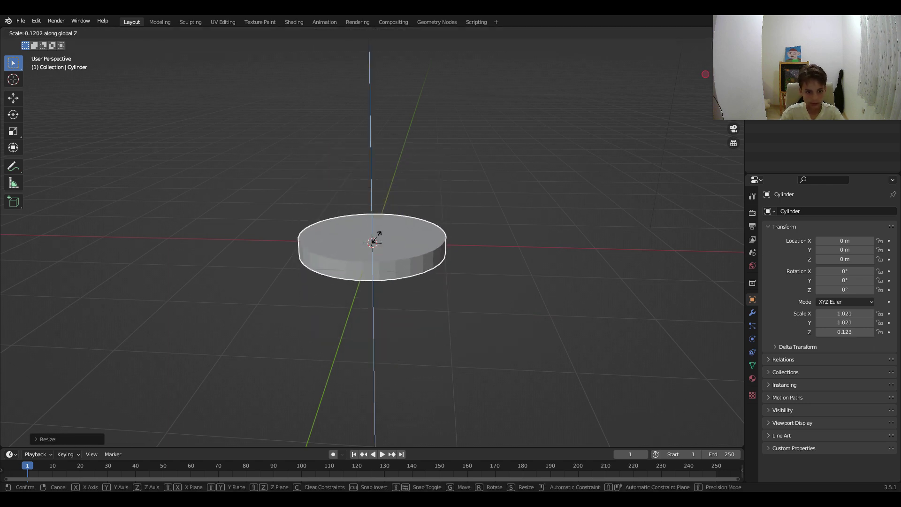
{"action": "left_click", "coordinate": [413, 252]}
{"action": "right_click", "coordinate": [424, 227]}
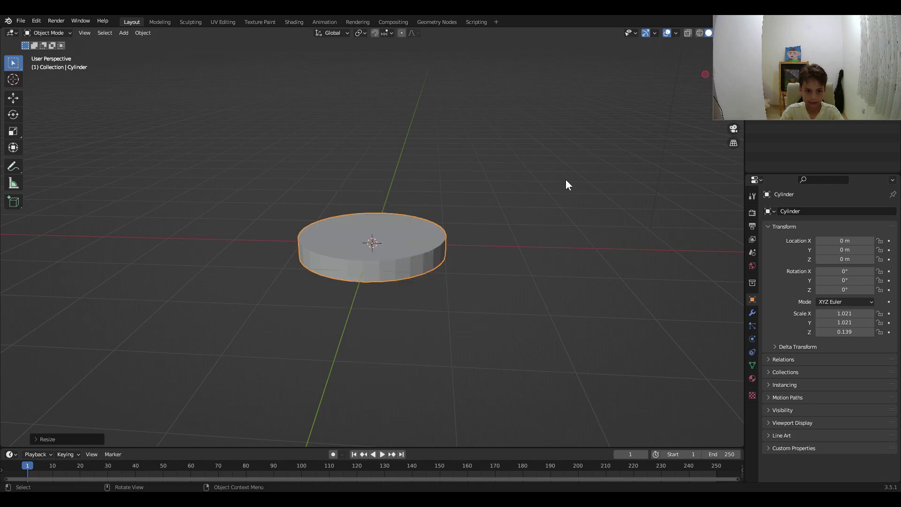
{"action": "left_click", "coordinate": [38, 440]}
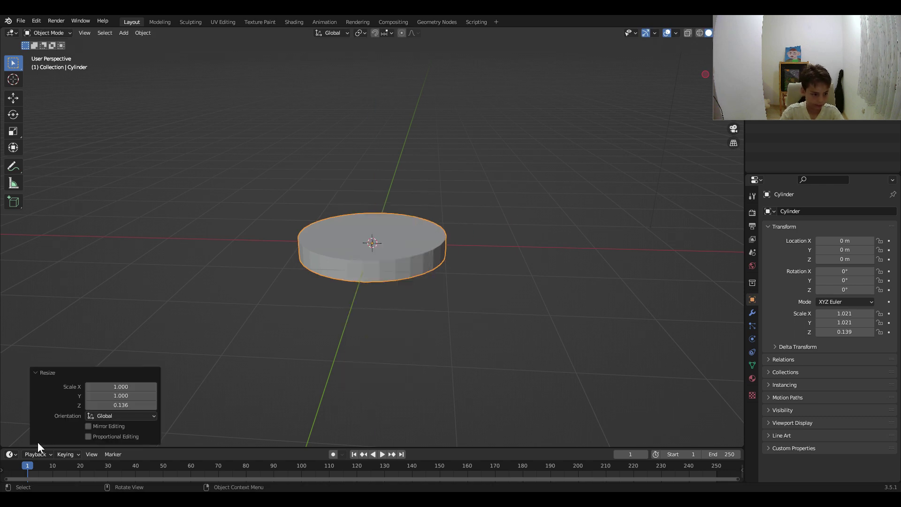
{"action": "left_click", "coordinate": [243, 335]}
{"action": "left_click", "coordinate": [432, 263]}
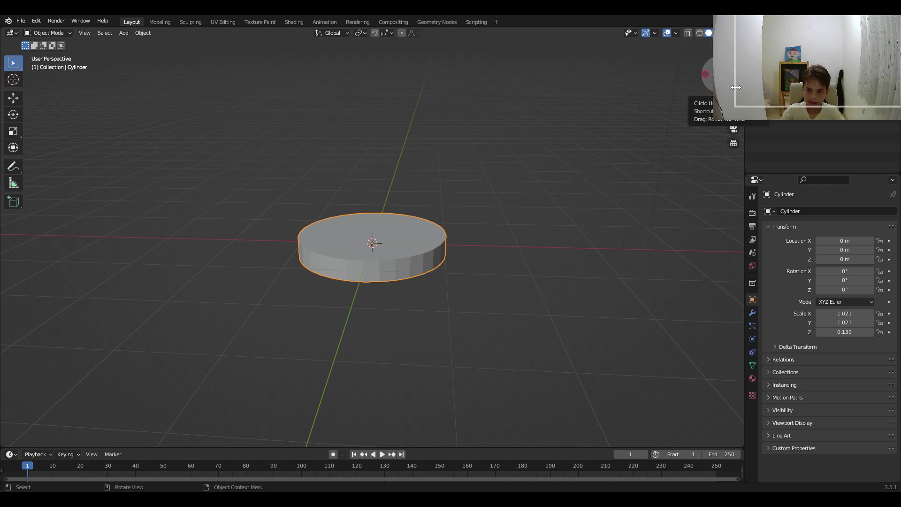
{"action": "left_click", "coordinate": [537, 178]}
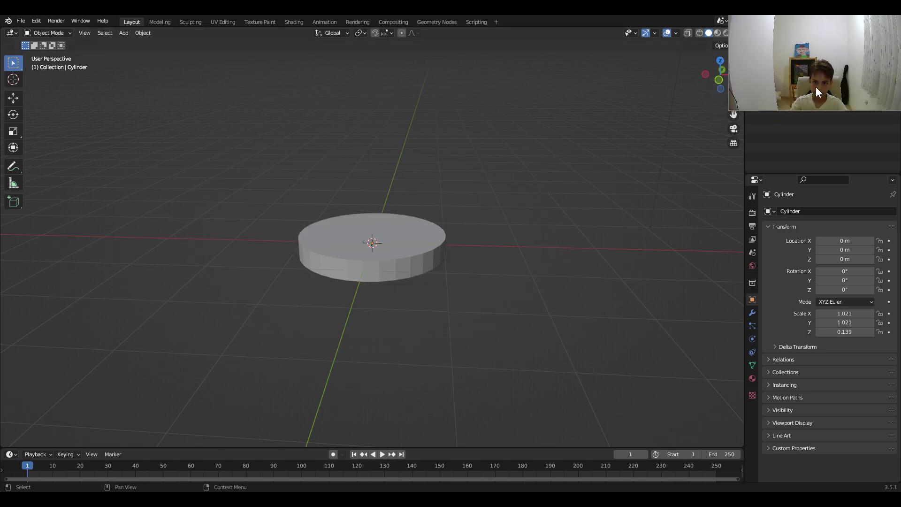
Shrink the disc uniformly to an X and Y scale of about 0.41 and move it along the X axis away from the origin
{"action": "left_click_drag", "start_coordinate": [707, 81], "coordinate": [744, 98]}
{"action": "left_click", "coordinate": [414, 249]}
{"action": "key", "text": "s"}
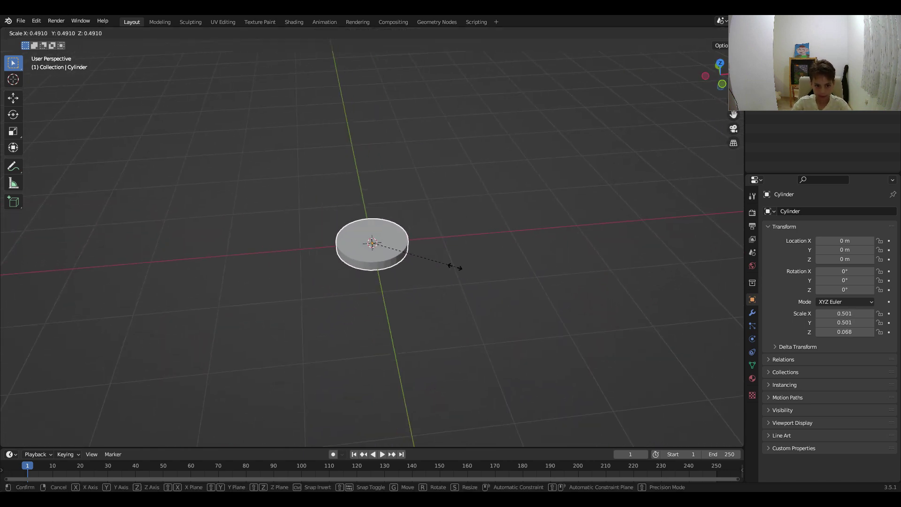
{"action": "left_click", "coordinate": [439, 263]}
{"action": "left_click", "coordinate": [468, 282]}
{"action": "left_click", "coordinate": [378, 246]}
{"action": "scroll", "coordinate": [370, 241], "scroll_direction": "up", "scroll_amount": 2}
{"action": "scroll", "coordinate": [370, 241], "scroll_direction": "up", "scroll_amount": 8}
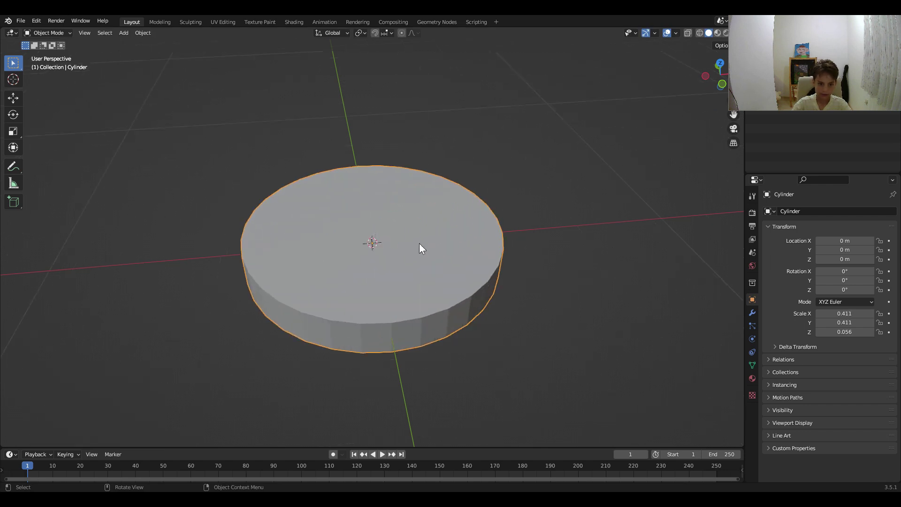
{"action": "scroll", "coordinate": [366, 164], "scroll_direction": "down", "scroll_amount": 3}
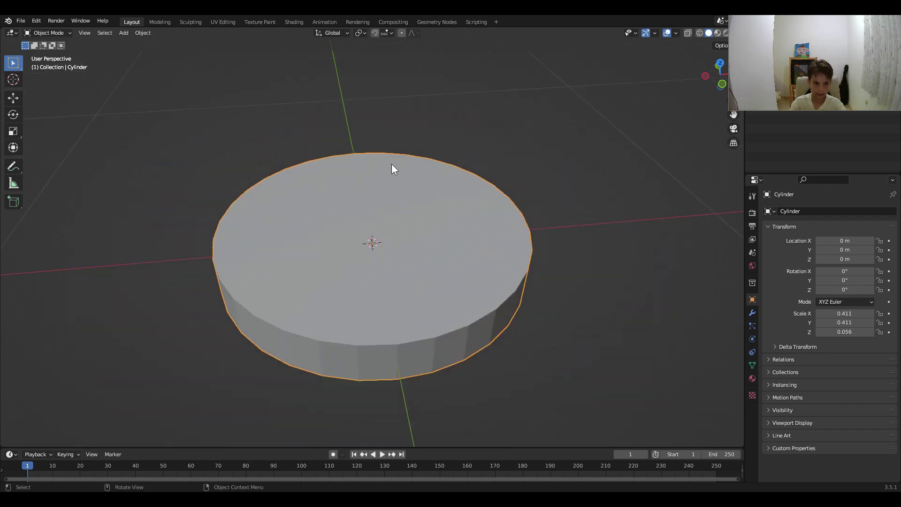
{"action": "left_click", "coordinate": [17, 99]}
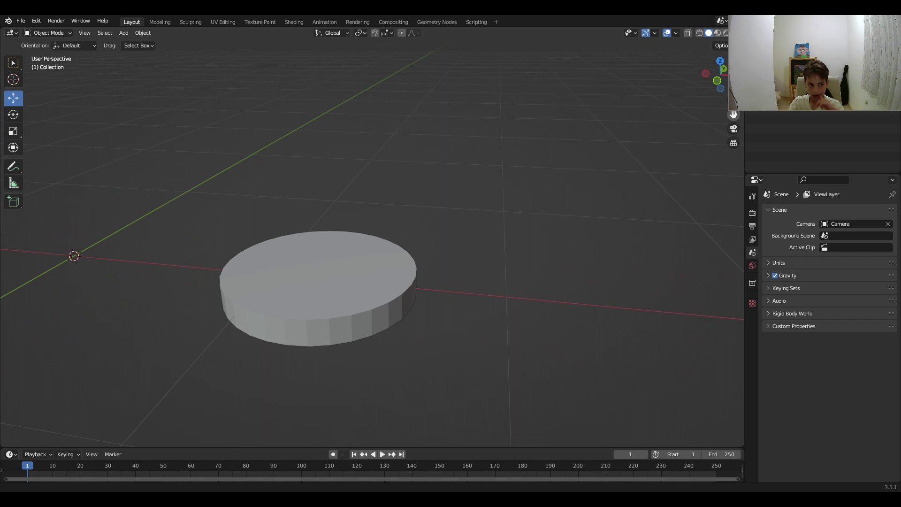
{"action": "left_click_drag", "start_coordinate": [733, 115], "coordinate": [807, 137]}
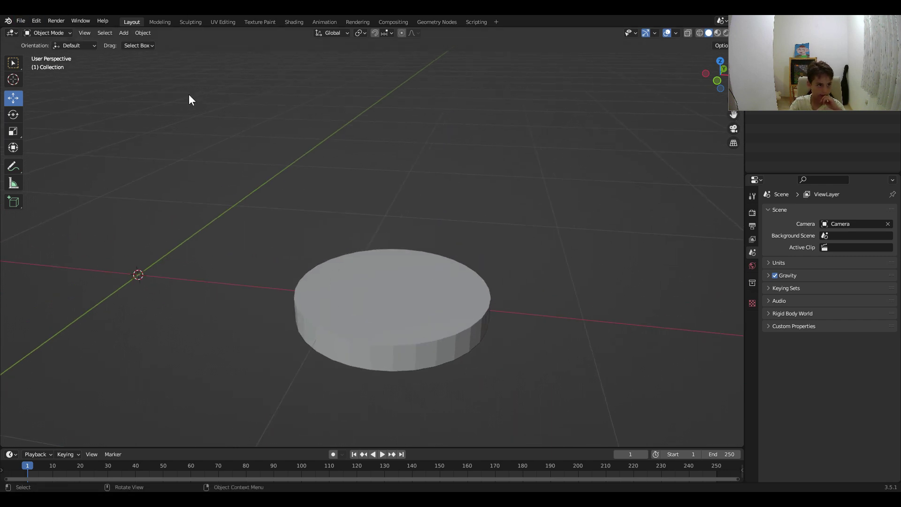
Export the disc to the Documents folder as a Wavefront OBJ file named BASEPLATE.obj
{"action": "left_click", "coordinate": [22, 22]}
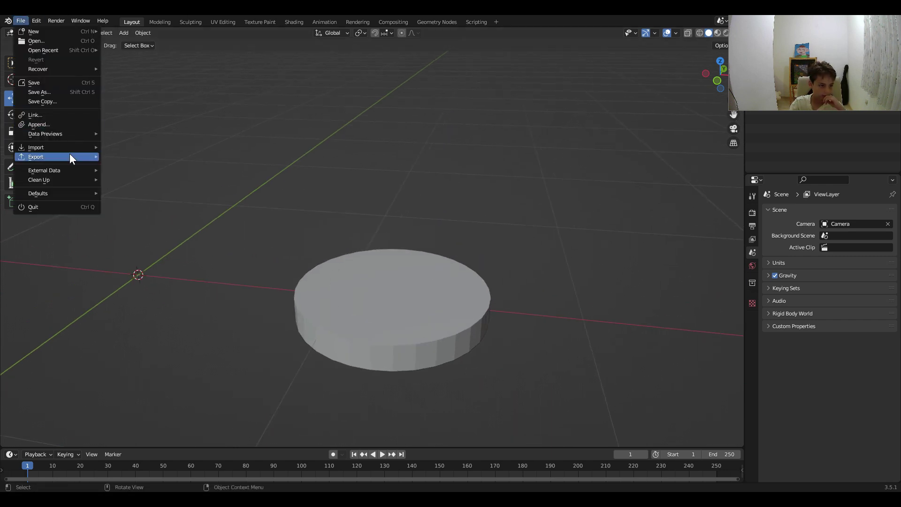
{"action": "mouse_move", "coordinate": [64, 153]}
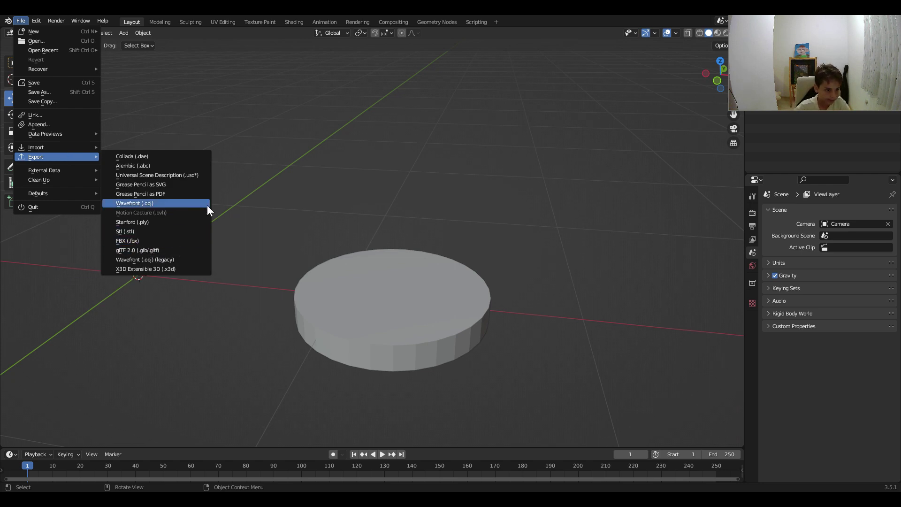
{"action": "left_click", "coordinate": [165, 203]}
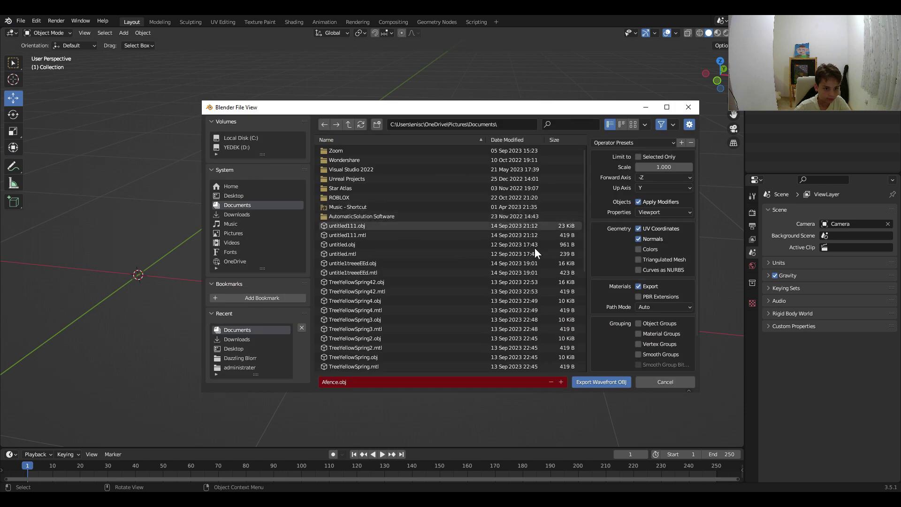
{"action": "left_click", "coordinate": [338, 382]}
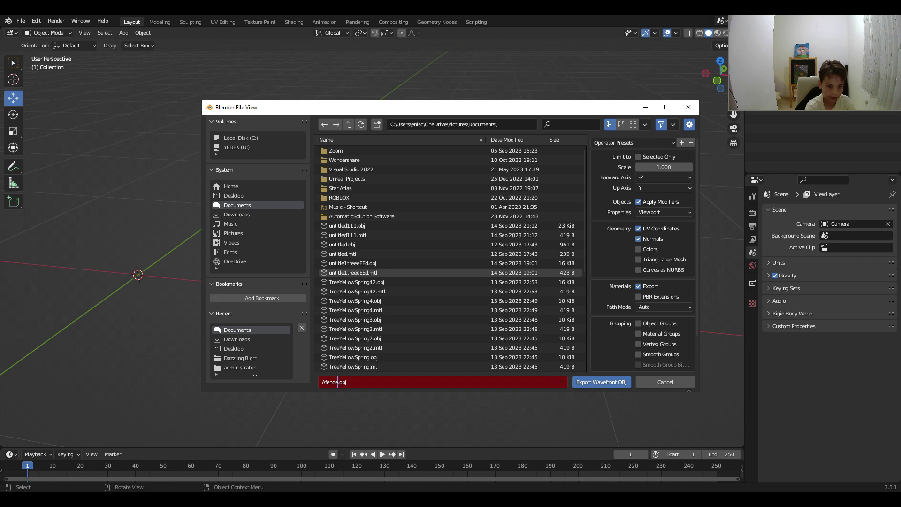
{"action": "key", "text": "ctrl+BackSpace"}
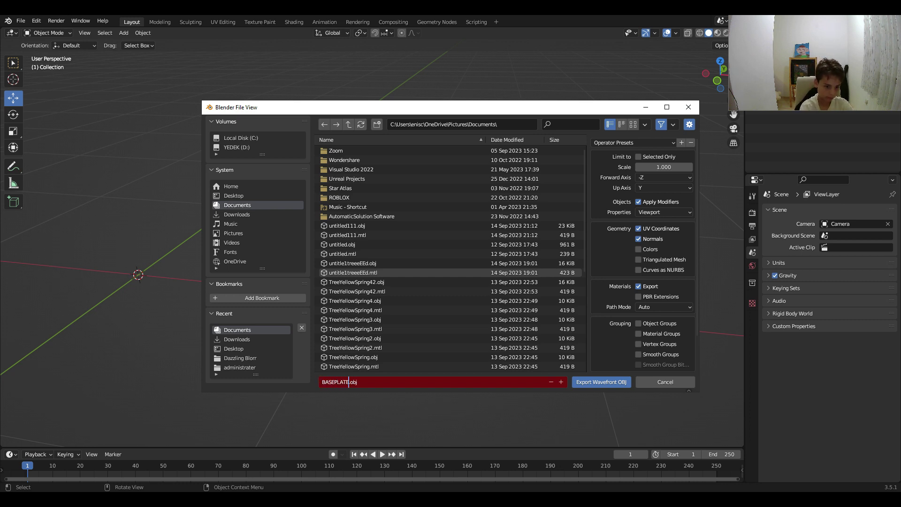
{"action": "key", "text": "Return"}
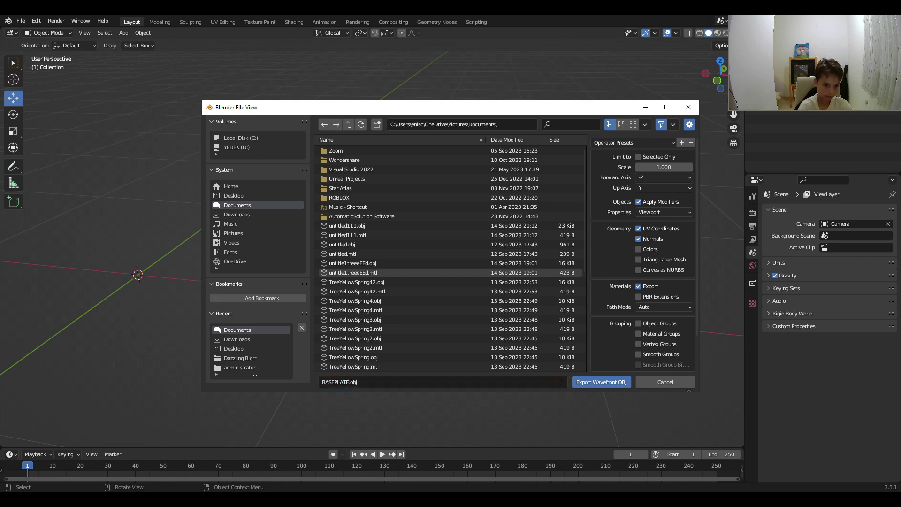
{"action": "left_click", "coordinate": [600, 381]}
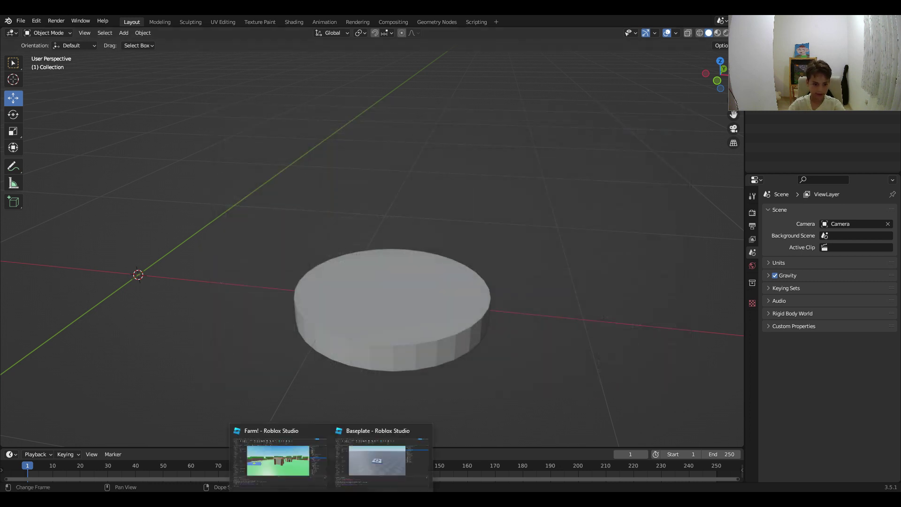
Switch to the Baseplate place in Roblox Studio and focus on the spawn location
{"action": "left_click", "coordinate": [369, 474]}
{"action": "key", "text": "f"}
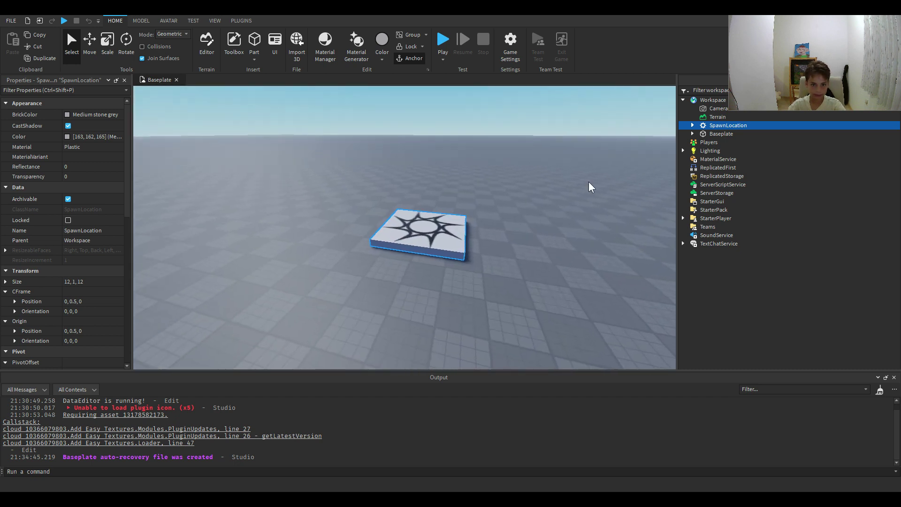
{"action": "right_click", "coordinate": [713, 108]}
{"action": "right_click", "coordinate": [711, 100]}
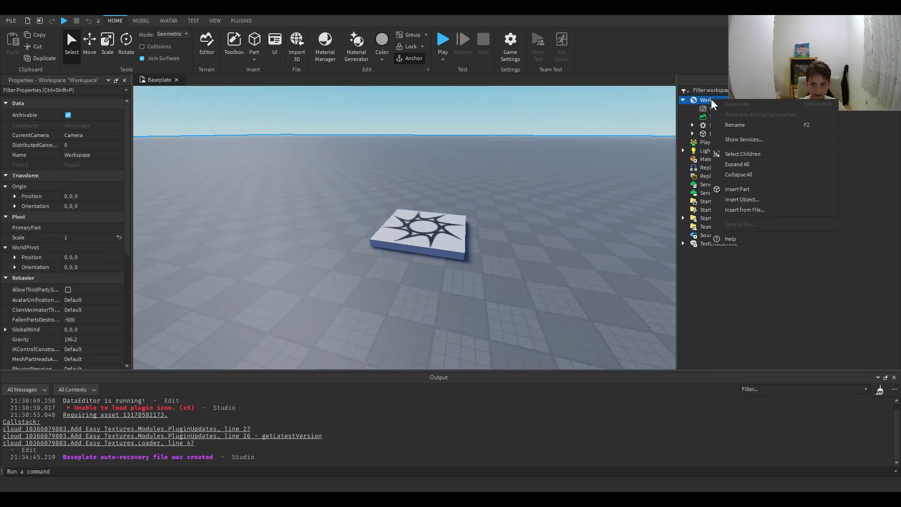
{"action": "key", "text": "Escape"}
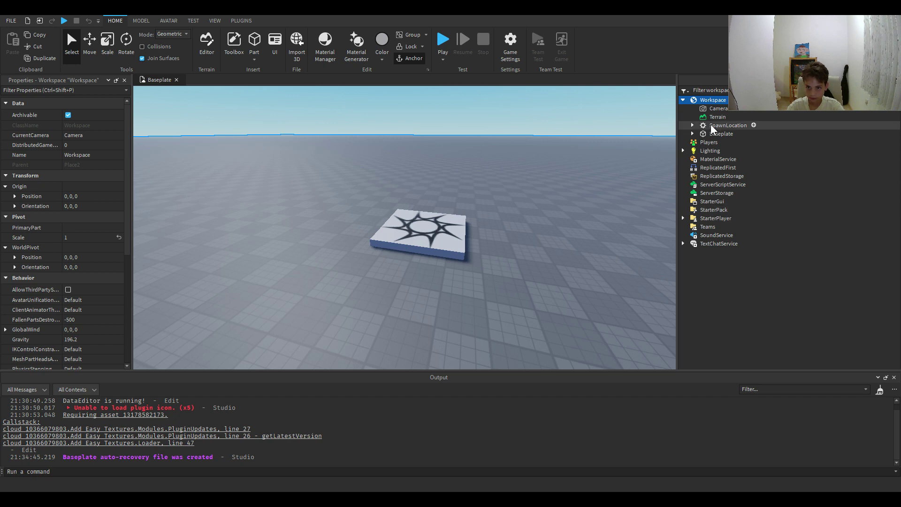
{"action": "right_click", "coordinate": [712, 101]}
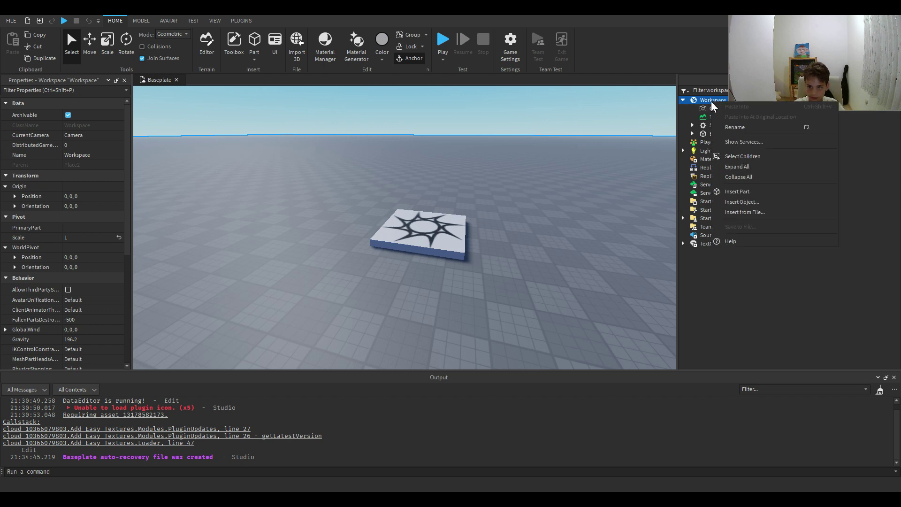
{"action": "left_click", "coordinate": [583, 209]}
Open the Asset Manager and save the place to Roblox under the name "Dream Game"
{"action": "left_click", "coordinate": [215, 20]}
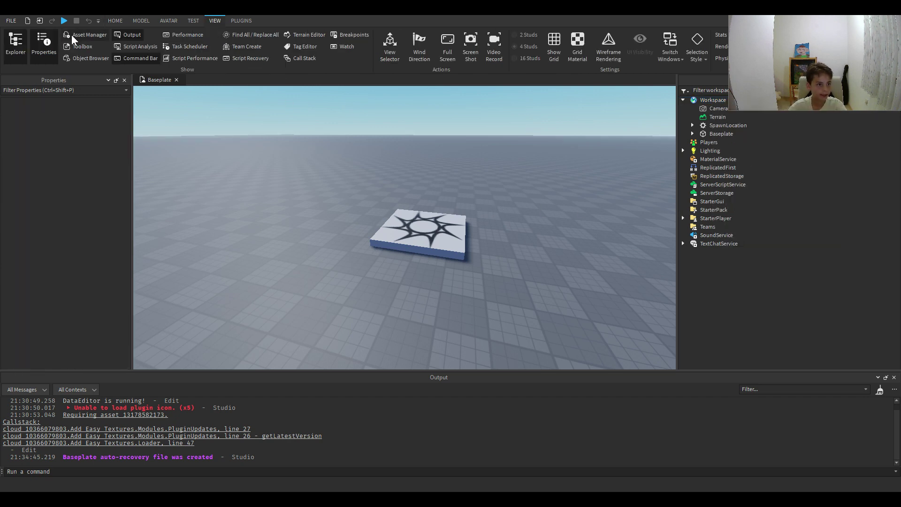
{"action": "left_click", "coordinate": [87, 34]}
{"action": "left_click", "coordinate": [175, 141]}
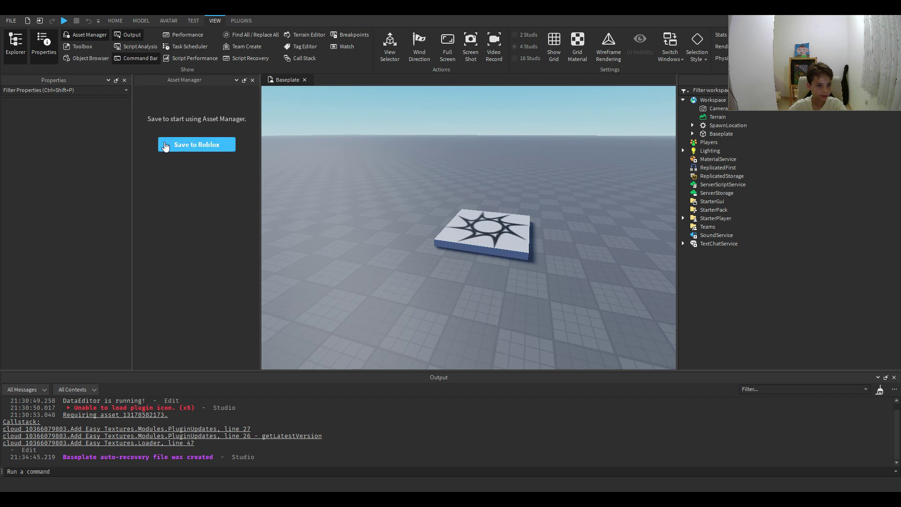
{"action": "type", "text": "D"}
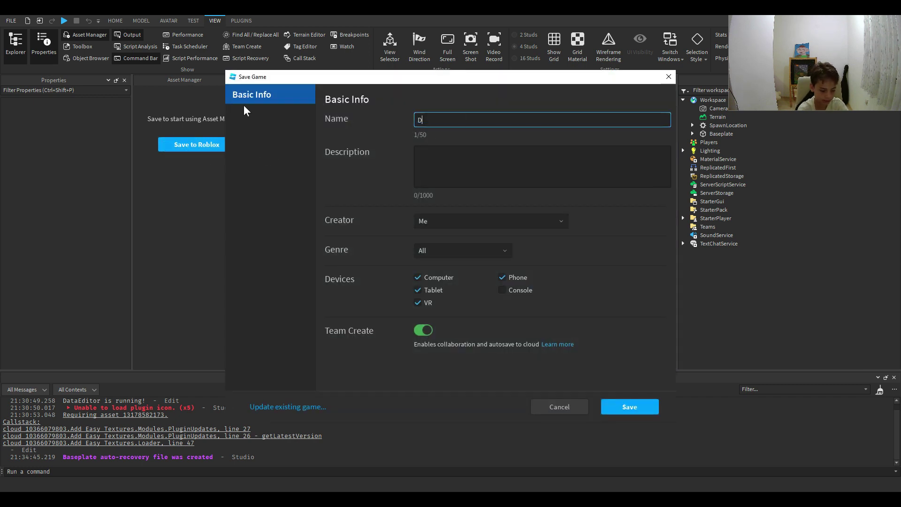
{"action": "type", "text": "ream Game"}
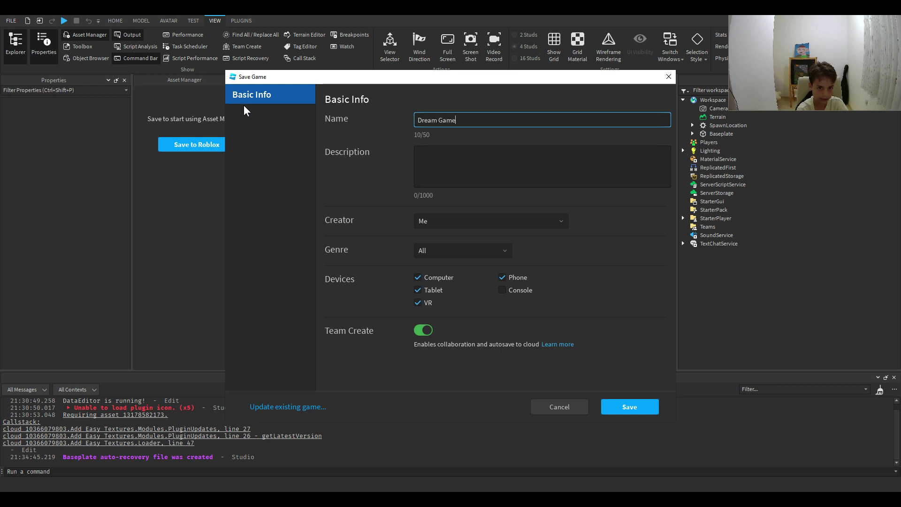
{"action": "key", "text": "Return"}
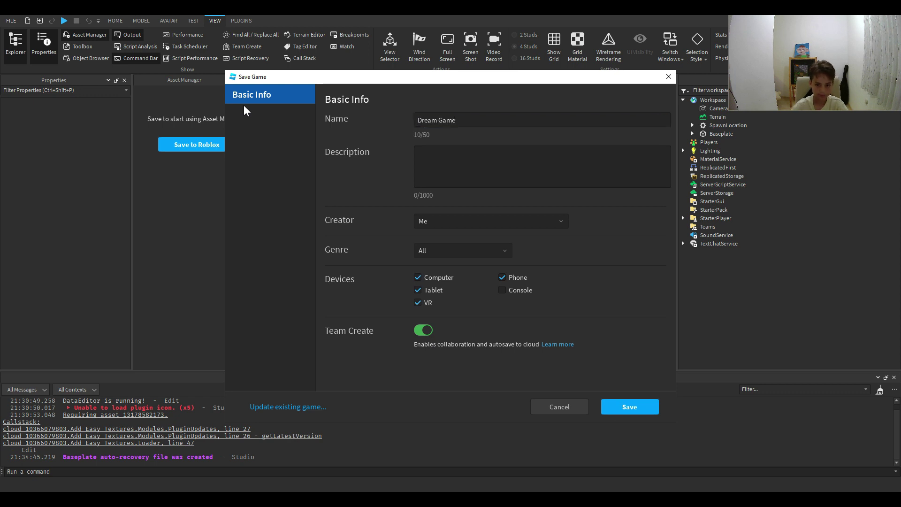
{"action": "left_click", "coordinate": [654, 406]}
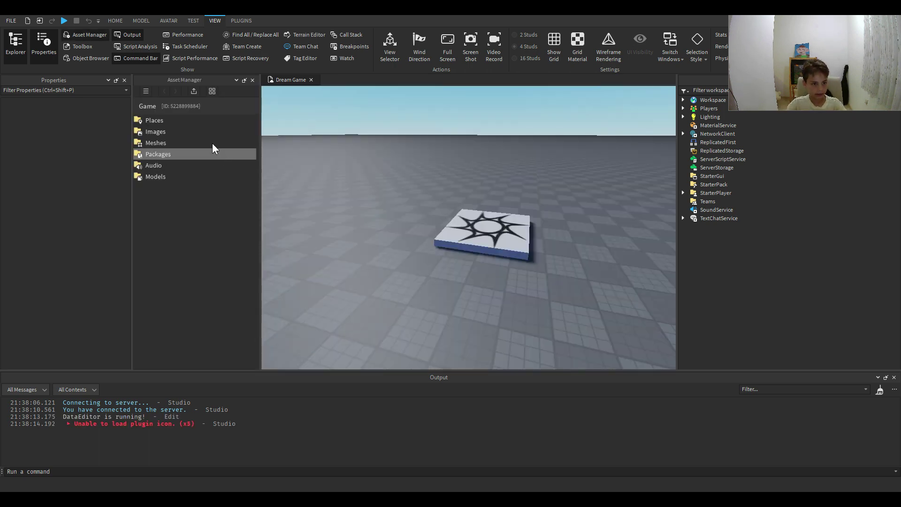
Import BASEPLATE.obj from Documents into the game's assets with the default mesh import options and close the bulk import
{"action": "left_click", "coordinate": [194, 91]}
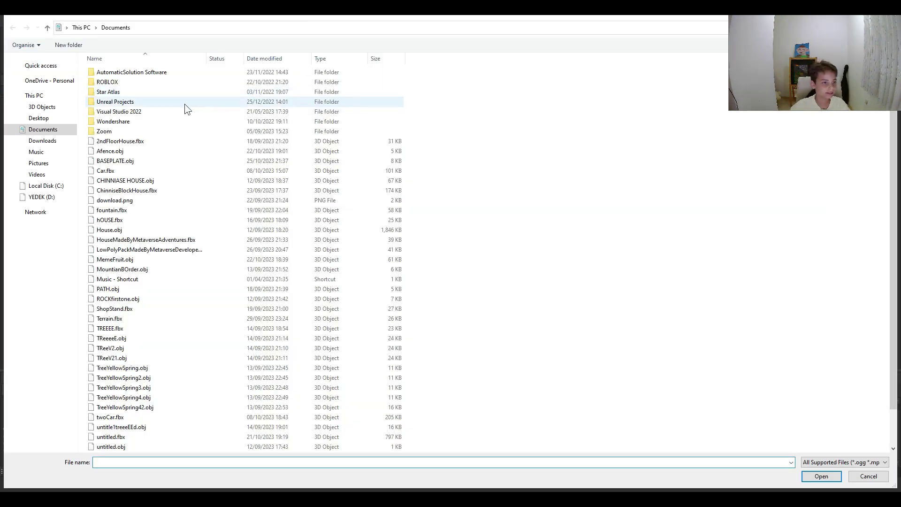
{"action": "scroll", "coordinate": [157, 245], "scroll_direction": "down", "scroll_amount": 2}
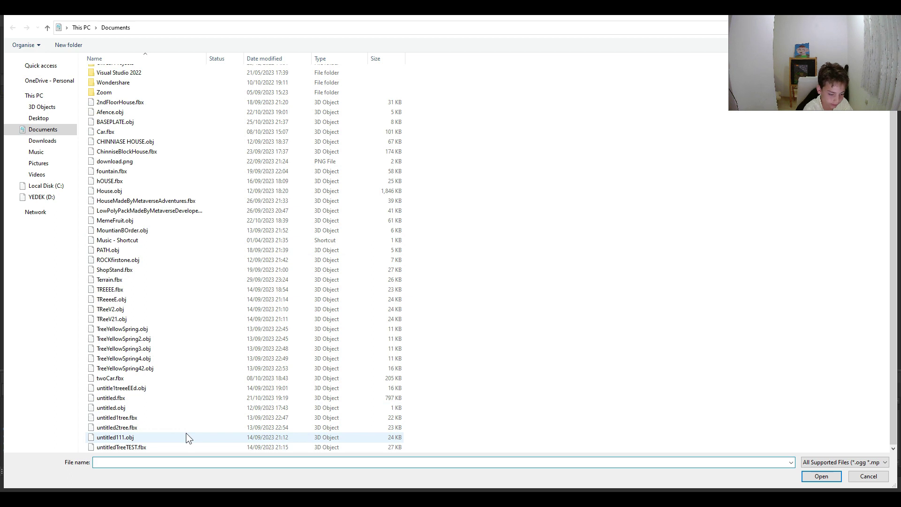
{"action": "type", "text": "Base"}
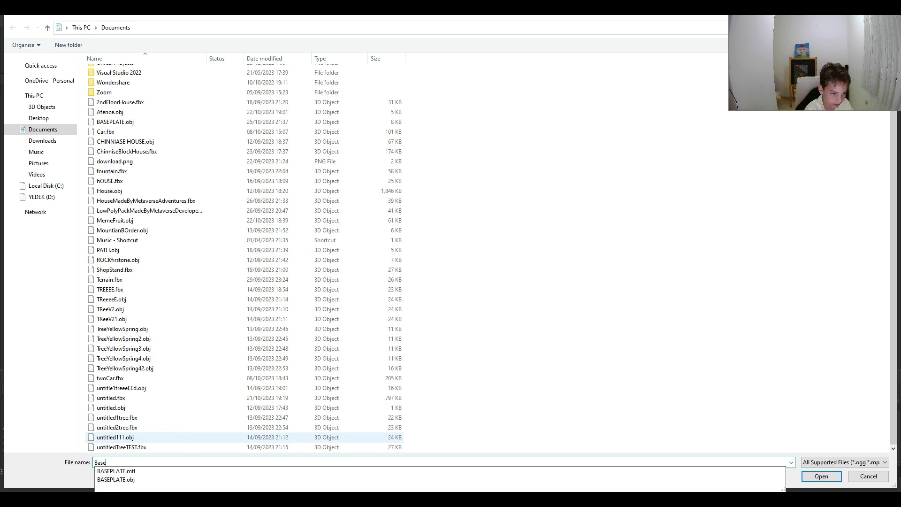
{"action": "left_click", "coordinate": [182, 479]}
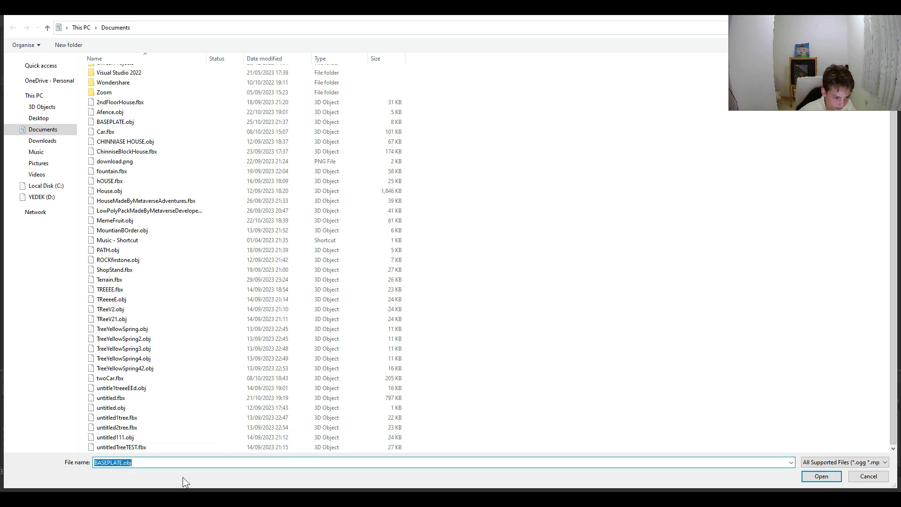
{"action": "left_click", "coordinate": [808, 479]}
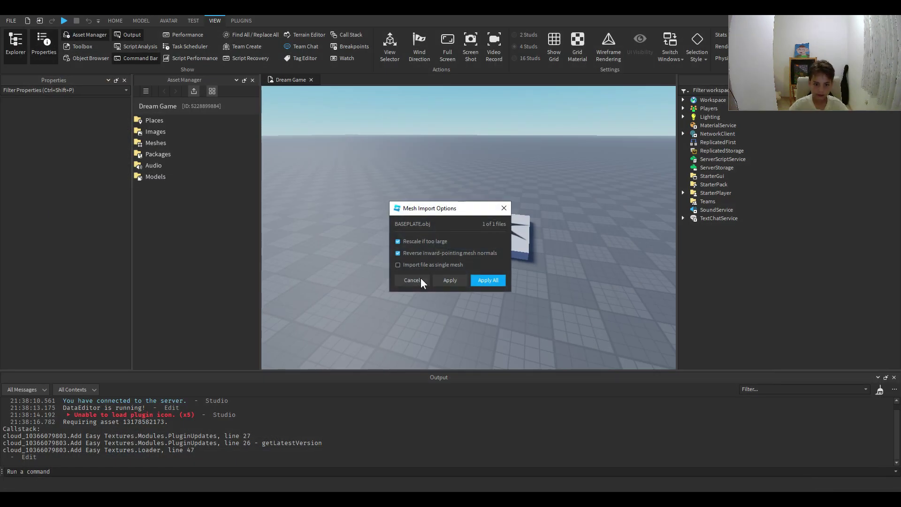
{"action": "left_click", "coordinate": [488, 281]}
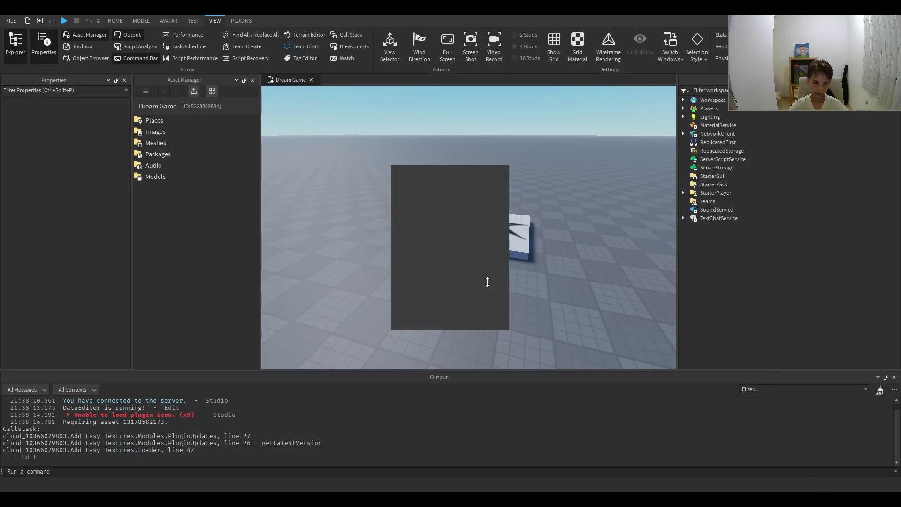
{"action": "left_click_drag", "start_coordinate": [478, 175], "coordinate": [793, 240]}
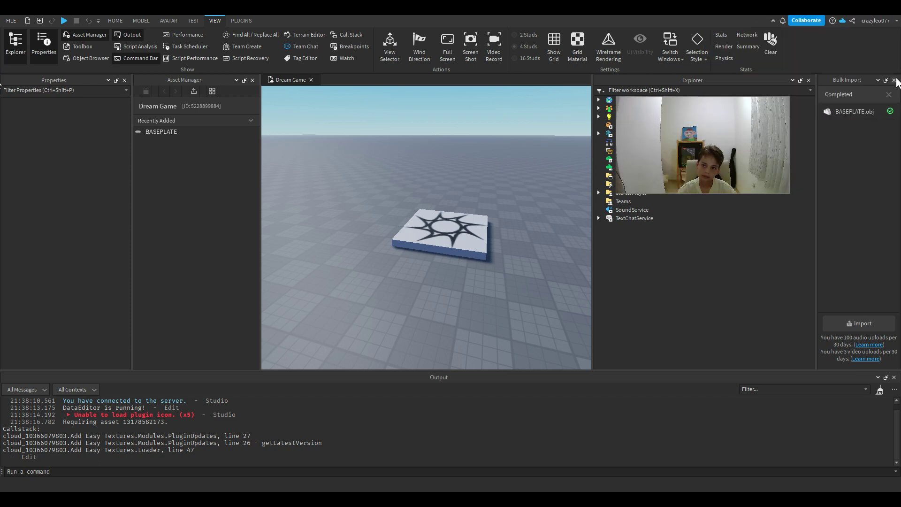
{"action": "left_click", "coordinate": [893, 80]}
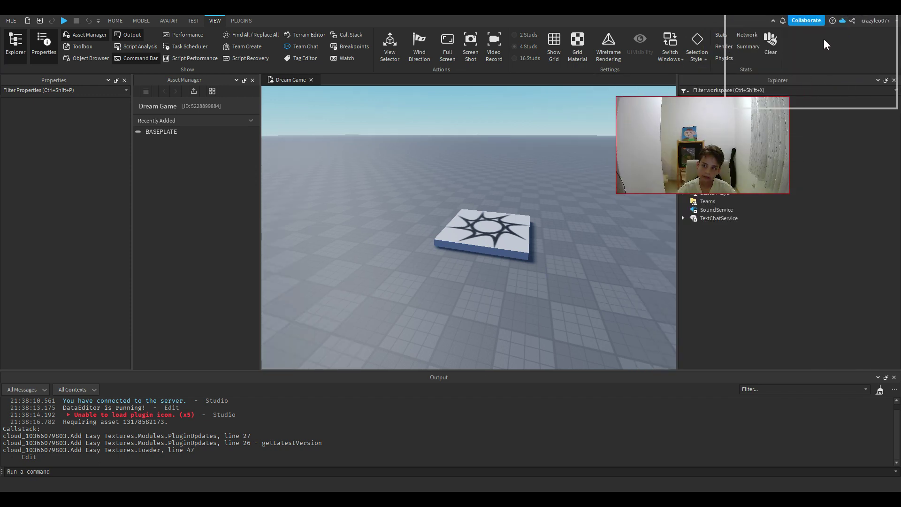
Insert the imported BASEPLATE mesh into the workspace
{"action": "left_click_drag", "start_coordinate": [824, 38], "coordinate": [827, 41]}
{"action": "right_click_drag", "start_coordinate": [461, 153], "coordinate": [397, 176]}
{"action": "key", "text": "a"}
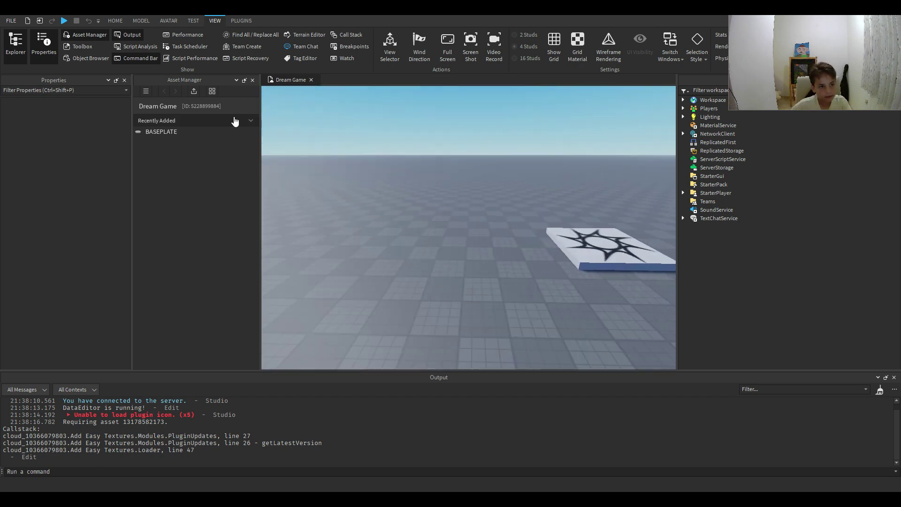
{"action": "left_click", "coordinate": [202, 135]}
{"action": "right_click", "coordinate": [215, 131]}
{"action": "left_click", "coordinate": [220, 151]}
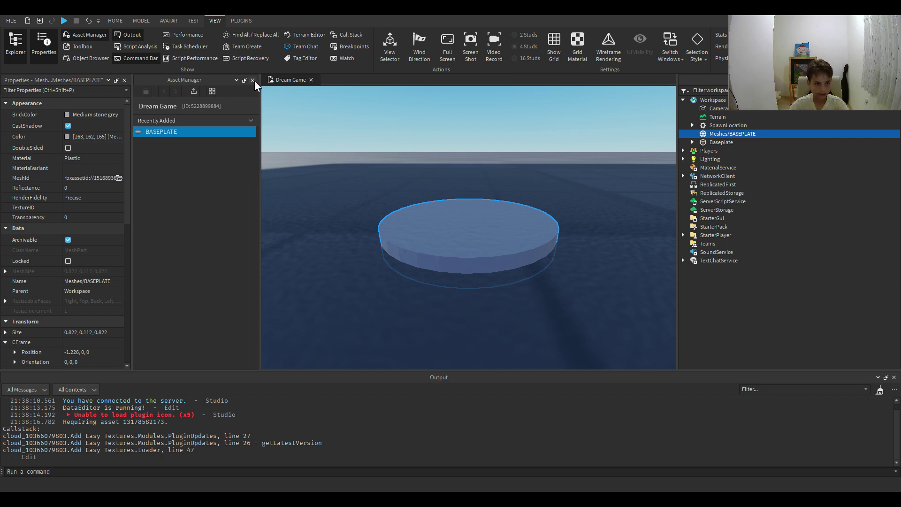
Move the BASEPLATE mesh along the X axis, clear of the spawn location, to an X position of about -27.9
{"action": "right_click_drag", "start_coordinate": [458, 199], "coordinate": [458, 200]}
{"action": "scroll", "coordinate": [458, 199], "scroll_direction": "down", "scroll_amount": 5}
{"action": "left_click", "coordinate": [115, 22]}
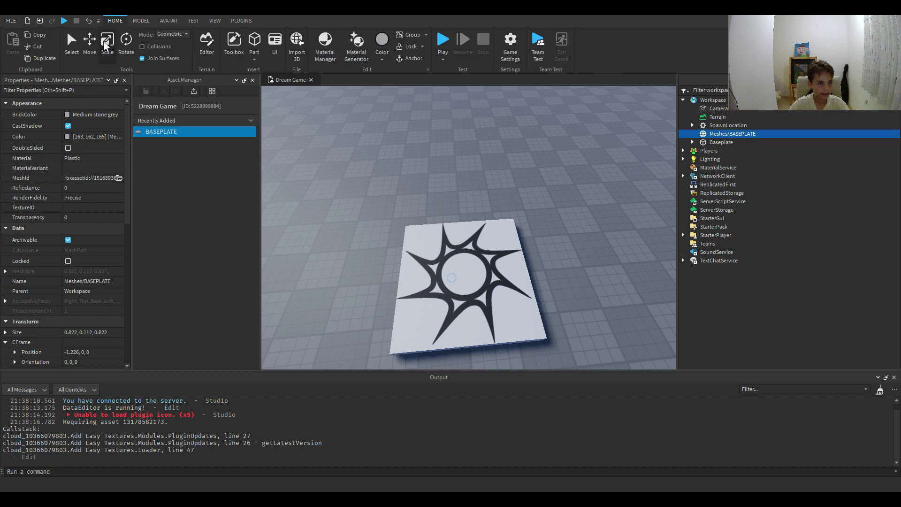
{"action": "key", "text": "a"}
{"action": "left_click_drag", "start_coordinate": [488, 276], "coordinate": [436, 293]}
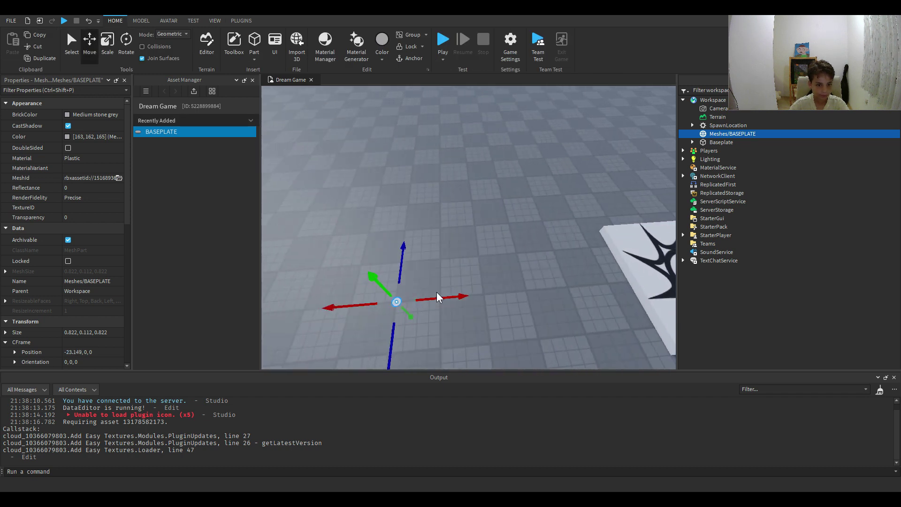
{"action": "key", "text": "f"}
{"action": "right_click_drag", "start_coordinate": [514, 257], "coordinate": [624, 190]}
{"action": "right_click_drag", "start_coordinate": [533, 203], "coordinate": [474, 155]}
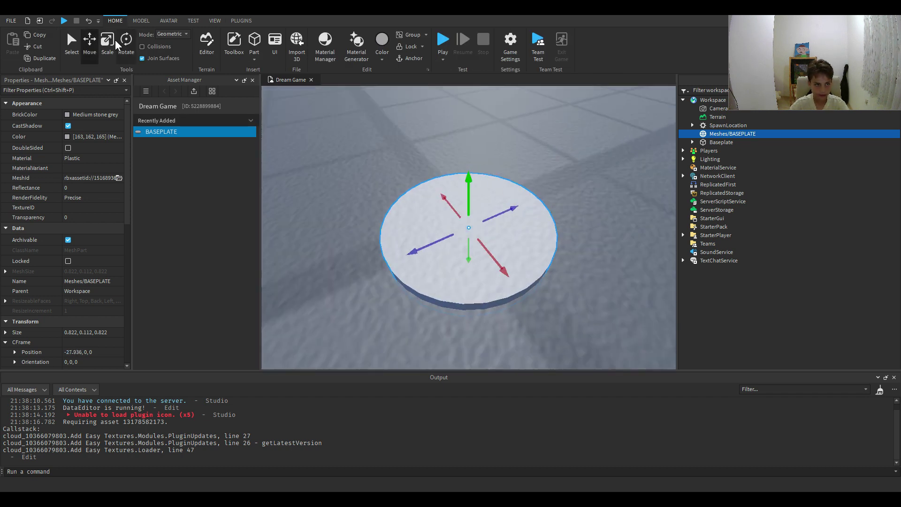
Scale the BASEPLATE mesh up uniformly to a size of about 119.1 × 16.3 × 119.1
{"action": "left_click", "coordinate": [124, 42]}
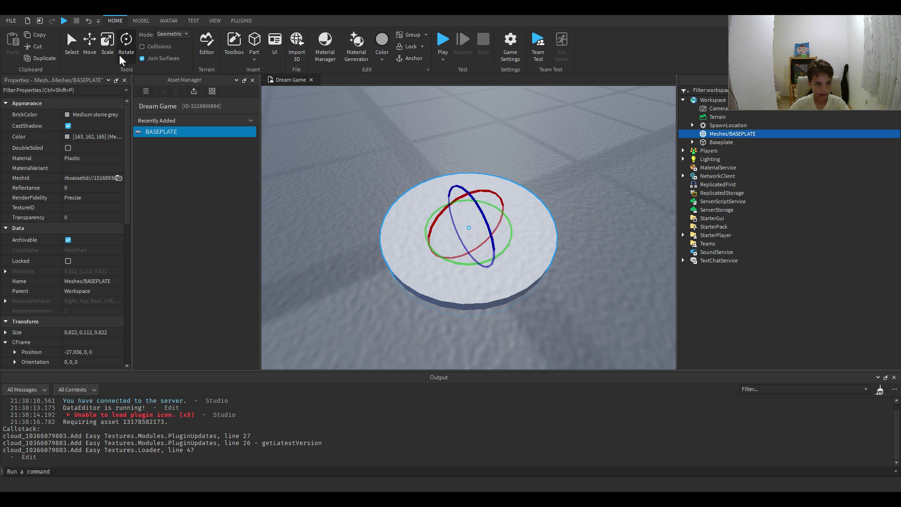
{"action": "left_click", "coordinate": [108, 45]}
{"action": "left_click_drag", "start_coordinate": [536, 309], "coordinate": [899, 393], "text": "shift"}
{"action": "key", "text": "s"}
{"action": "left_click_drag", "start_coordinate": [2, 398], "coordinate": [536, 312]}
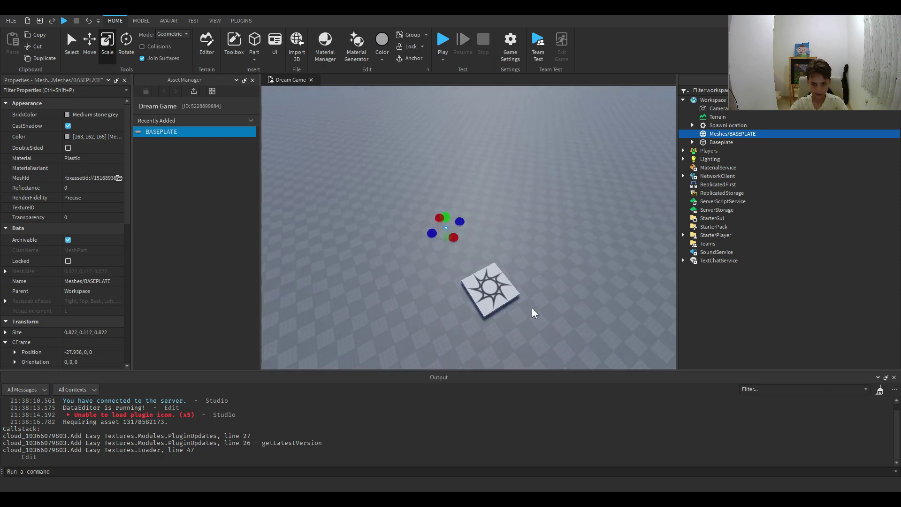
{"action": "scroll", "coordinate": [519, 306], "scroll_direction": "down", "scroll_amount": 5}
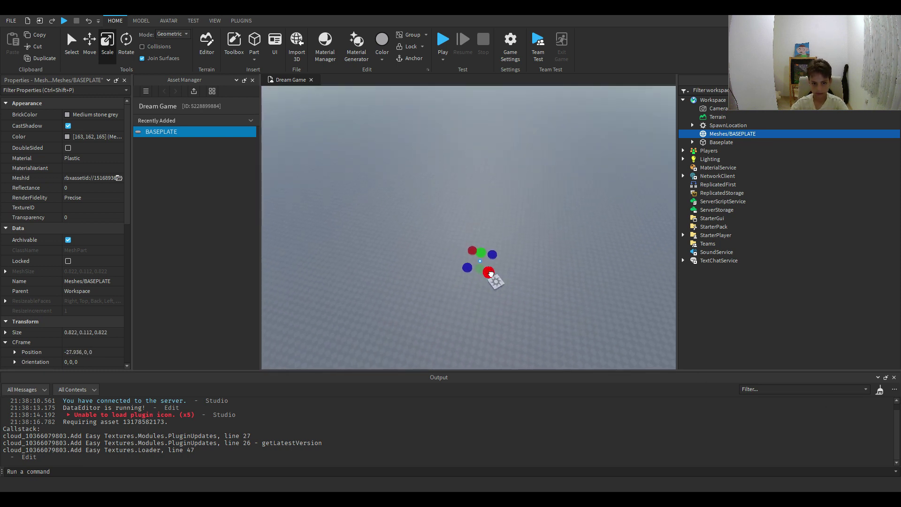
{"action": "left_click_drag", "start_coordinate": [490, 274], "coordinate": [447, 235], "text": "shift"}
{"action": "key", "text": "f"}
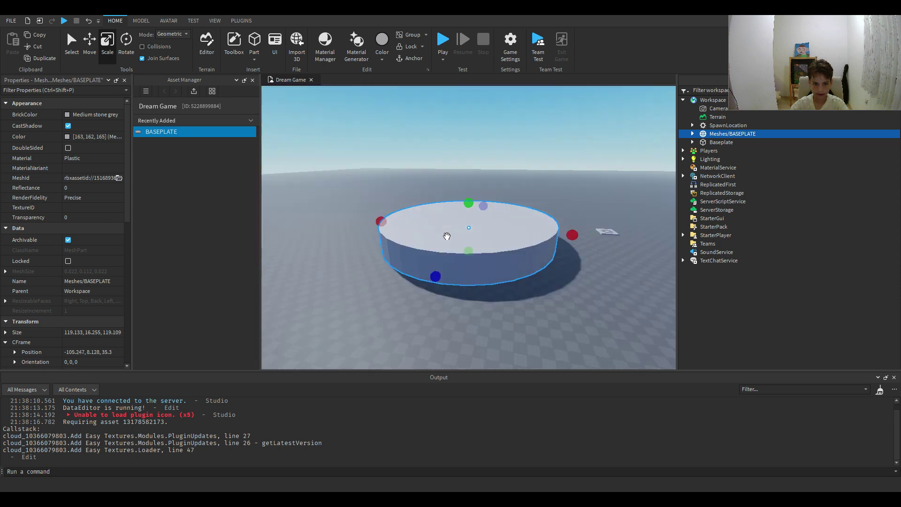
{"action": "right_click_drag", "start_coordinate": [478, 282], "coordinate": [471, 299]}
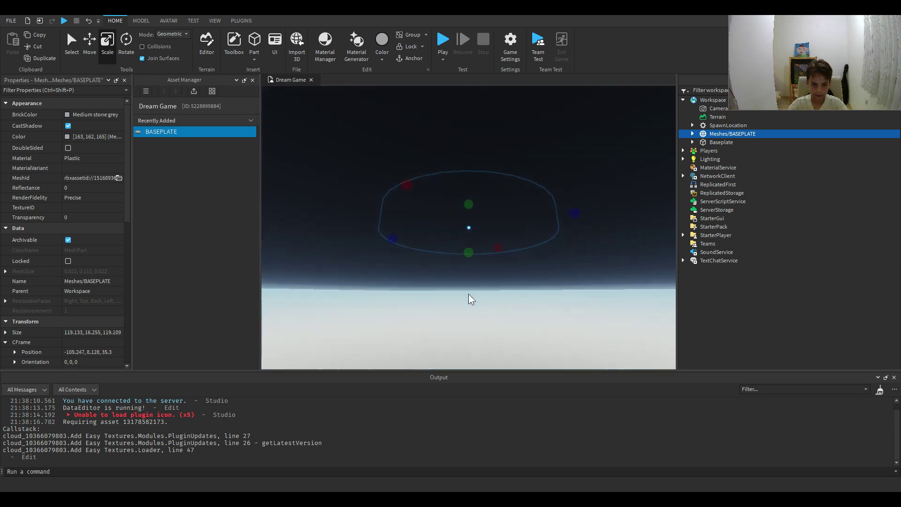
Stretch the BASEPLATE mesh downward to a height of about 78.6 and delete the default Baseplate part from the workspace
{"action": "left_click_drag", "start_coordinate": [468, 266], "coordinate": [477, 410]}
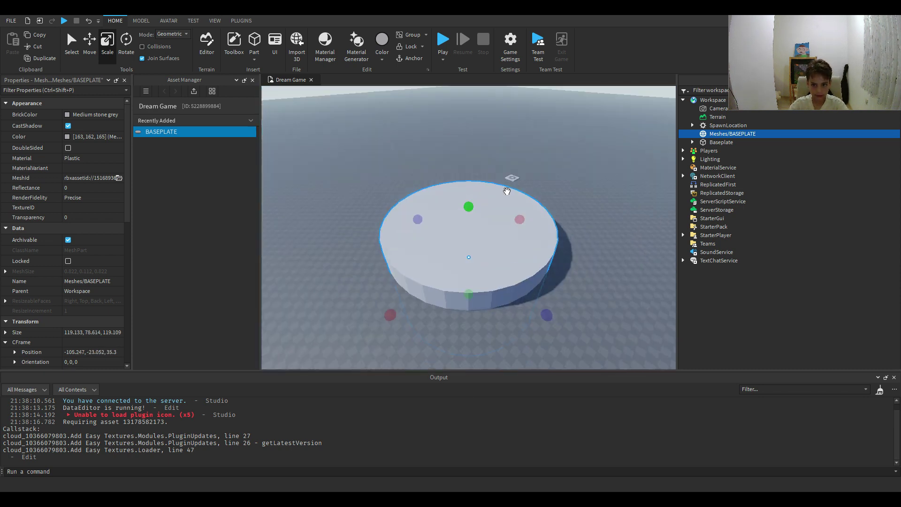
{"action": "left_click", "coordinate": [719, 142]}
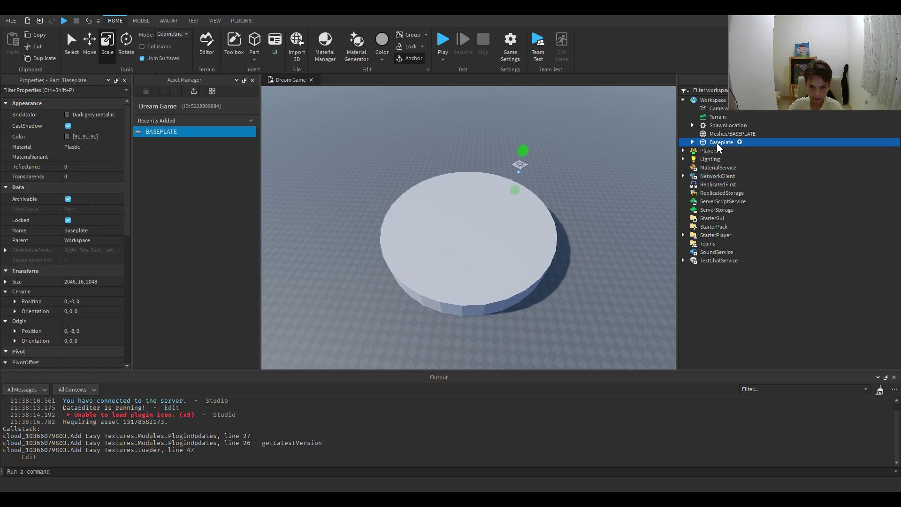
{"action": "key", "text": "Delete"}
{"action": "left_click", "coordinate": [513, 302]}
Move the spawn location onto the top of the BASEPLATE mesh, at about -83.6, 16.8, 64.8, and duplicate it
{"action": "right_click_drag", "start_coordinate": [513, 301], "coordinate": [532, 280]}
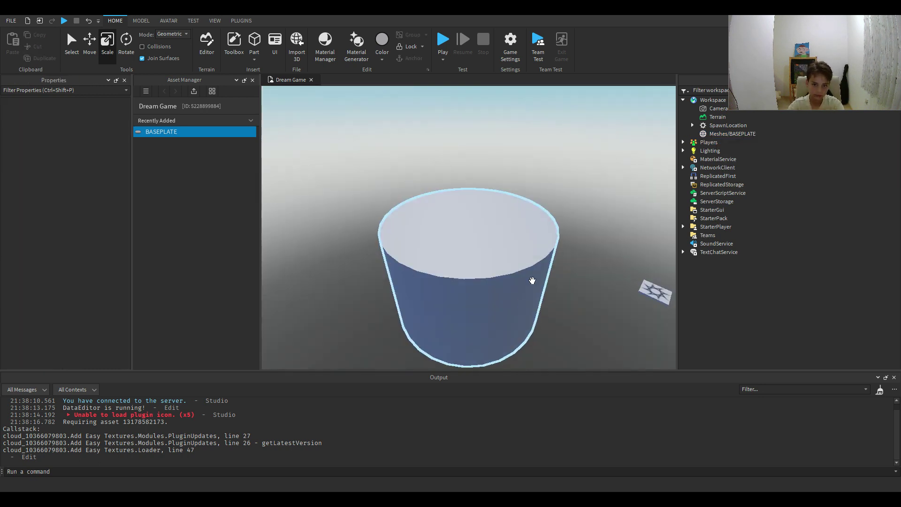
{"action": "left_click_drag", "start_coordinate": [655, 292], "coordinate": [458, 241]}
{"action": "key", "text": "f"}
{"action": "right_click_drag", "start_coordinate": [458, 241], "coordinate": [458, 241]}
{"action": "key", "text": "ctrl+d"}
Try to spread the duplicated spawn location and two further copies around the top of the BASEPLATE mesh
{"action": "scroll", "coordinate": [459, 265], "scroll_direction": "down", "scroll_amount": 4}
{"action": "left_click_drag", "start_coordinate": [477, 251], "coordinate": [476, 201]}
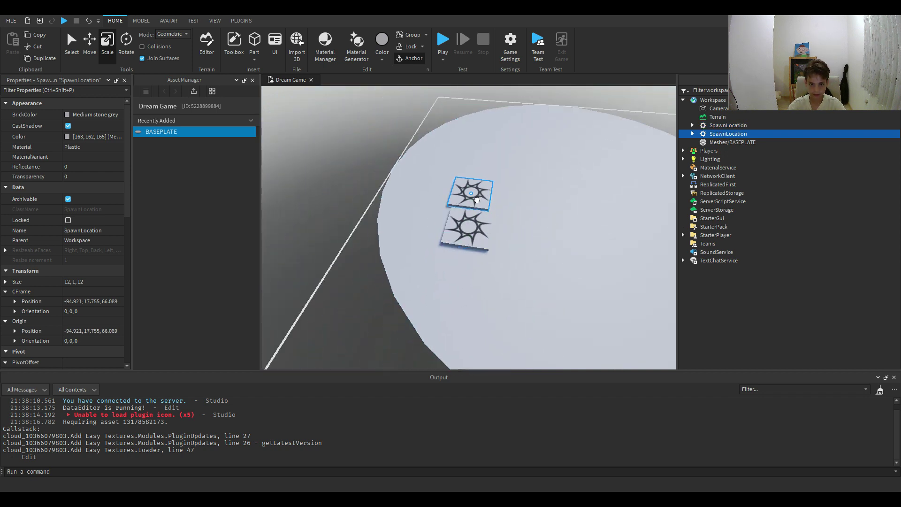
{"action": "key", "text": "ctrl+d"}
{"action": "left_click_drag", "start_coordinate": [521, 159], "coordinate": [611, 127]}
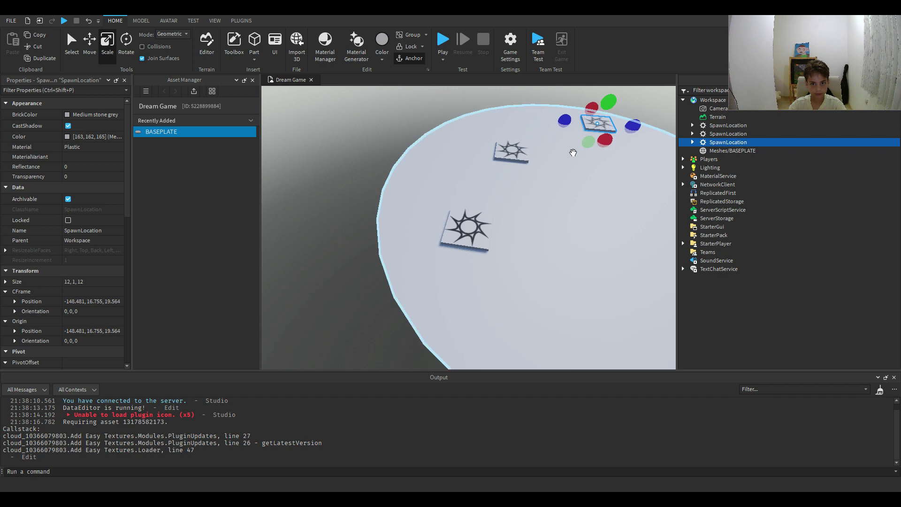
{"action": "key", "text": "ctrl+d"}
{"action": "right_click_drag", "start_coordinate": [451, 153], "coordinate": [454, 153]}
{"action": "left_click_drag", "start_coordinate": [463, 169], "coordinate": [485, 172]}
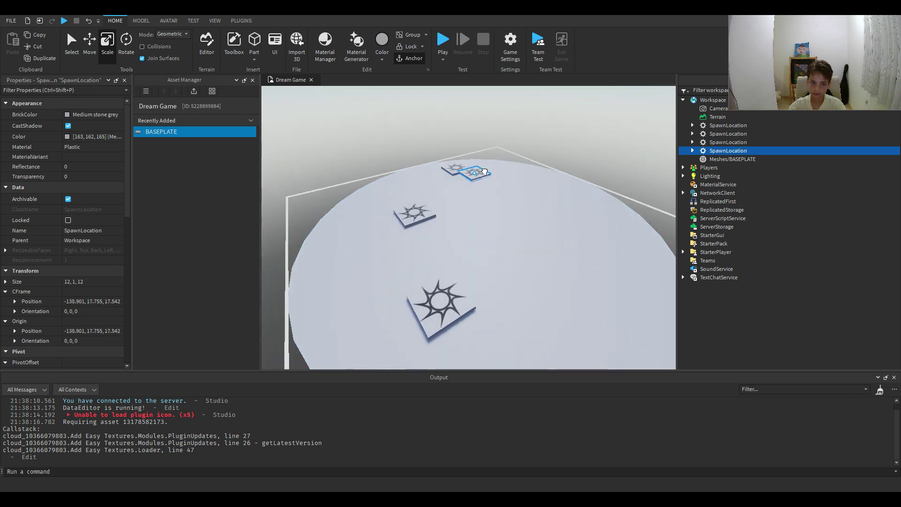
{"action": "left_click_drag", "start_coordinate": [553, 181], "coordinate": [561, 181]}
{"action": "scroll", "coordinate": [432, 164], "scroll_direction": "up", "scroll_amount": 3}
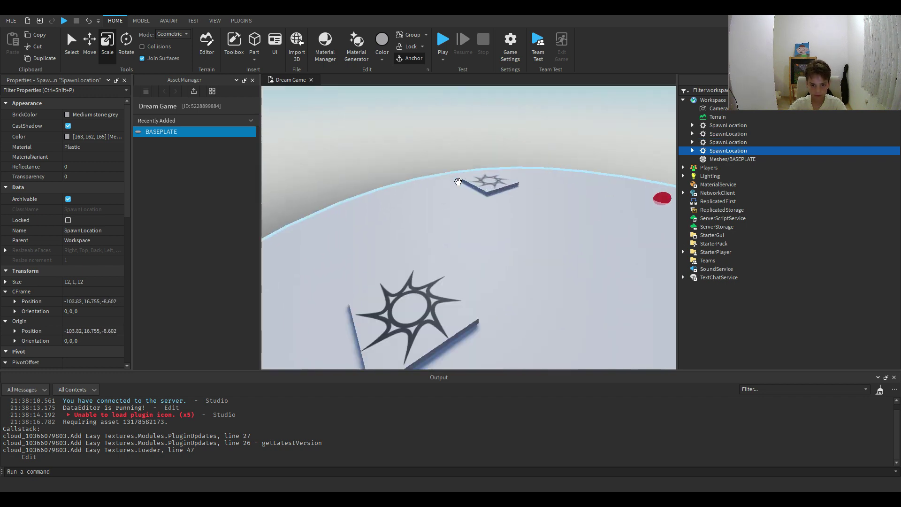
{"action": "scroll", "coordinate": [459, 181], "scroll_direction": "down", "scroll_amount": 6}
{"action": "right_click_drag", "start_coordinate": [456, 181], "coordinate": [445, 185]}
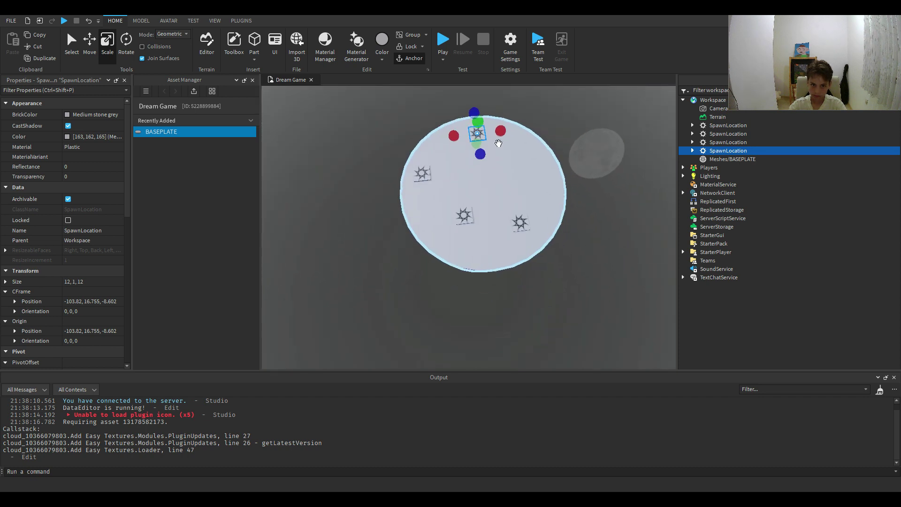
Undo the spreading of the spawn locations, back to the first duplicate lying on top of the original
{"action": "key", "text": "ctrl+z"}
{"action": "key", "text": "ctrl+z"}
{"action": "key", "text": "ctrl+z"}
{"action": "key", "text": "ctrl+z"}
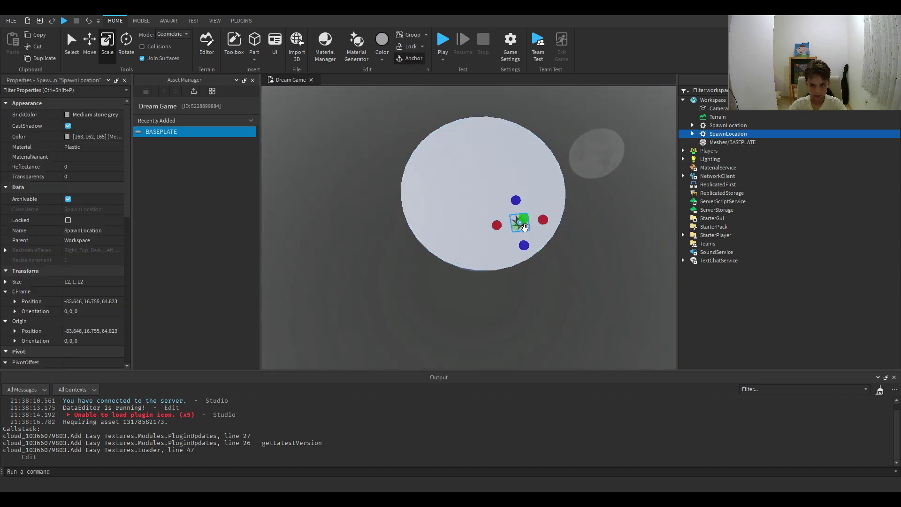
Place the two spawn locations side by side on the mesh, at X positions of about -111.6 and -97.4
{"action": "left_click_drag", "start_coordinate": [524, 228], "coordinate": [483, 228]}
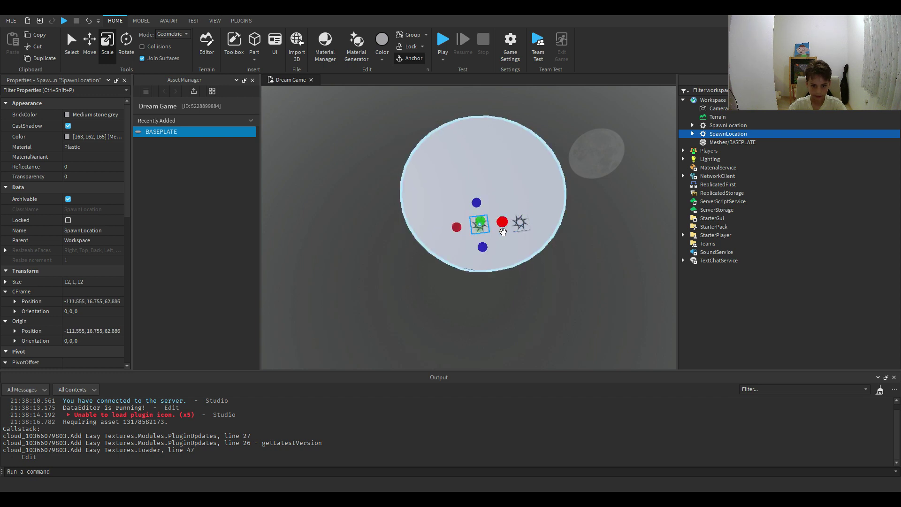
{"action": "left_click", "coordinate": [518, 223]}
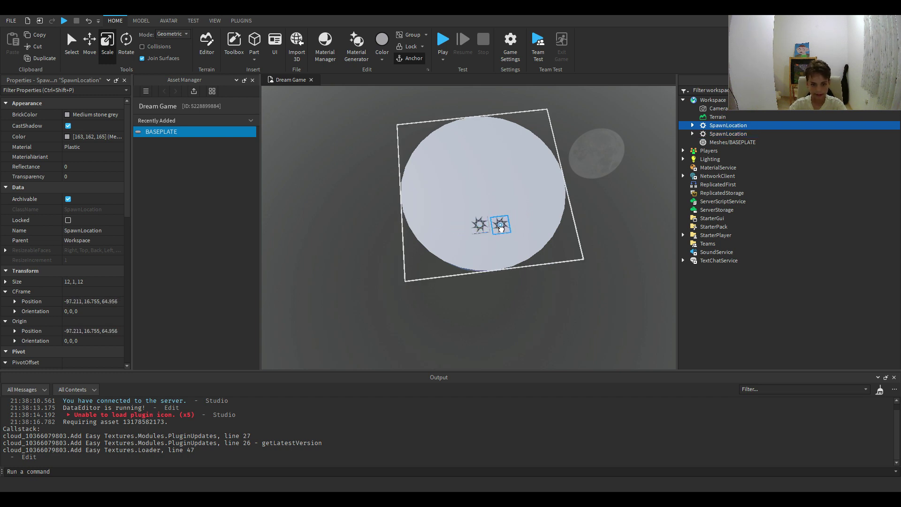
{"action": "left_click", "coordinate": [501, 228]}
{"action": "mouse_move", "coordinate": [486, 229]}
{"action": "left_mouse_down"}
{"action": "mouse_move", "coordinate": [484, 184]}
{"action": "mouse_move", "coordinate": [477, 231]}
{"action": "left_mouse_up"}
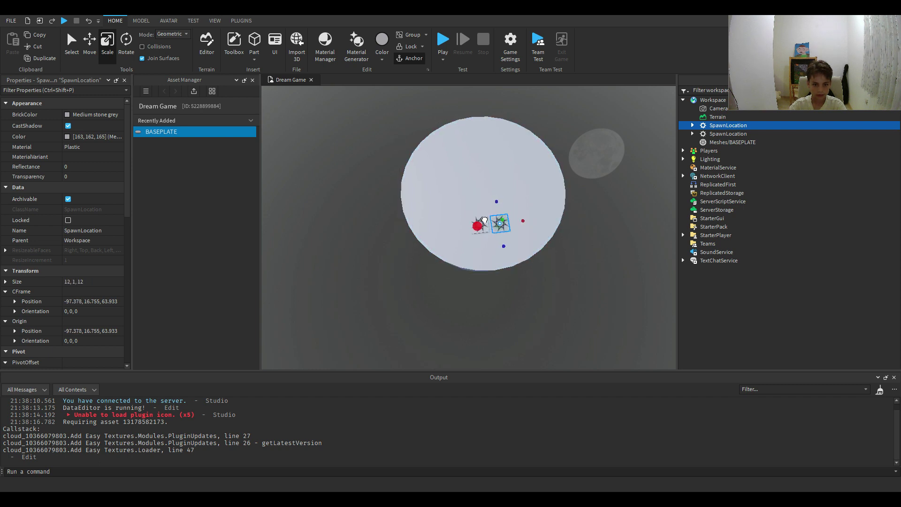
{"action": "scroll", "coordinate": [455, 197], "scroll_direction": "up", "scroll_amount": 4}
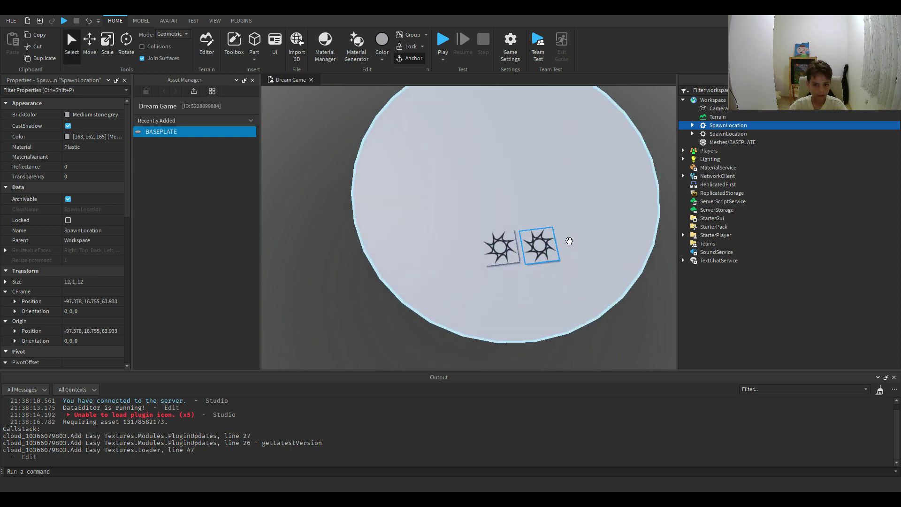
Move one spawn location to about -98.7, 16.8, 1.1, and place two coinciding copies at about -151.3, 16.8, 35.9
{"action": "scroll", "coordinate": [495, 188], "scroll_direction": "down", "scroll_amount": 2}
{"action": "left_click_drag", "start_coordinate": [474, 256], "coordinate": [388, 205]}
{"action": "scroll", "coordinate": [484, 124], "scroll_direction": "down", "scroll_amount": 2}
{"action": "key", "text": "ctrl+d"}
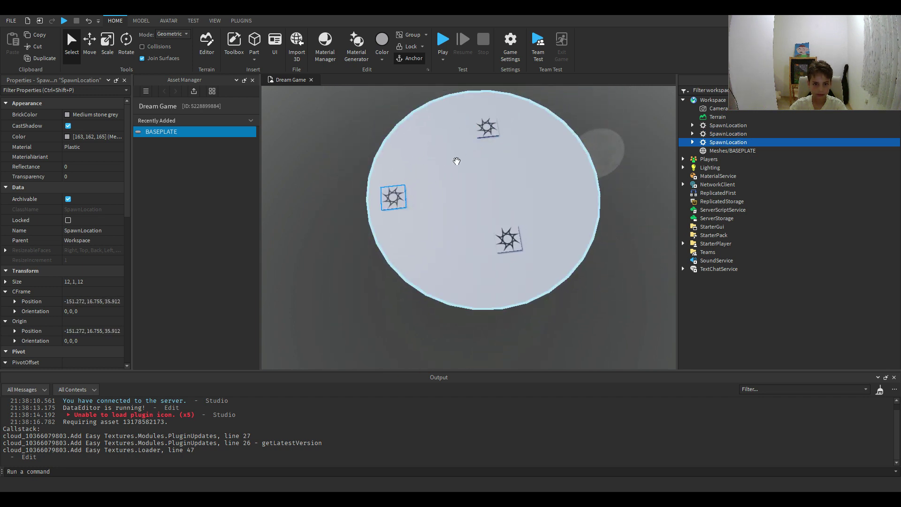
{"action": "key", "text": "ctrl+d"}
Shift the spawn location at the far edge along X to about -104.8 and align the opposite one with it
{"action": "left_click", "coordinate": [491, 125]}
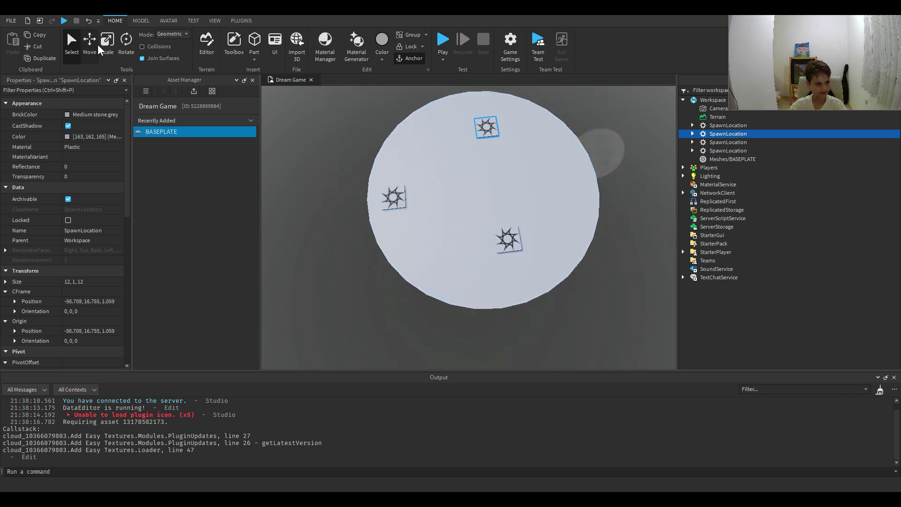
{"action": "left_click_drag", "start_coordinate": [551, 111], "coordinate": [526, 128]}
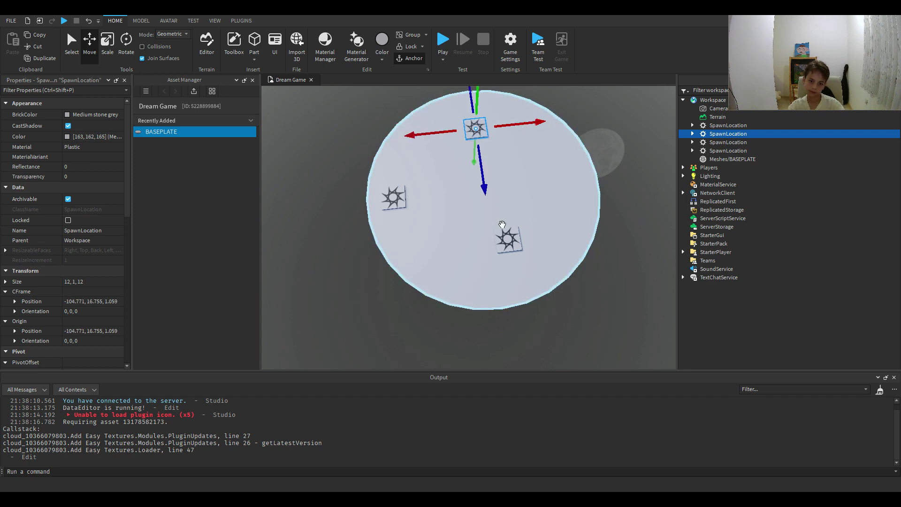
{"action": "left_click", "coordinate": [508, 240]}
{"action": "left_click_drag", "start_coordinate": [536, 235], "coordinate": [523, 241]}
Move one of the two coinciding spawn locations along X to the opposite side of the mesh's top
{"action": "left_click", "coordinate": [393, 196]}
{"action": "left_click_drag", "start_coordinate": [446, 192], "coordinate": [621, 195]}
{"action": "right_click_drag", "start_coordinate": [634, 207], "coordinate": [634, 207]}
Anchor the BASEPLATE mesh and deselect it
{"action": "left_click", "coordinate": [635, 208]}
{"action": "left_click", "coordinate": [634, 207]}
{"action": "left_click", "coordinate": [520, 231]}
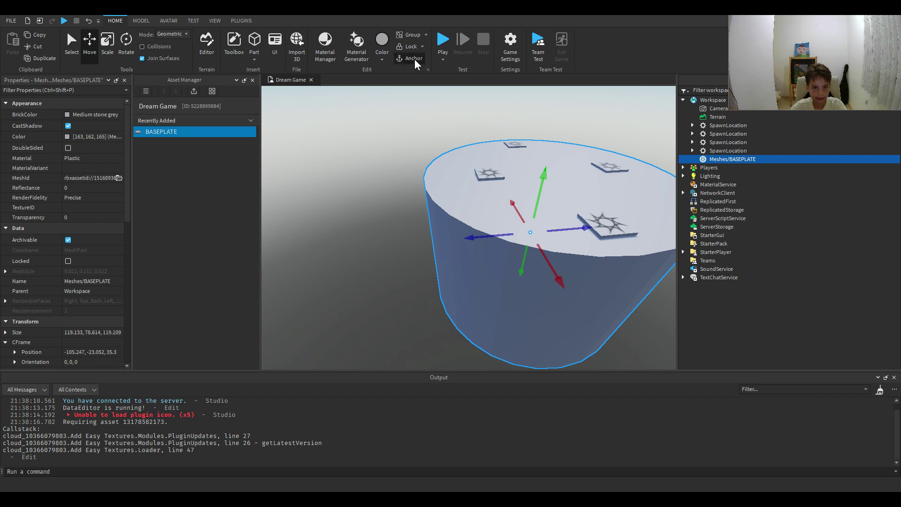
{"action": "left_click", "coordinate": [370, 183]}
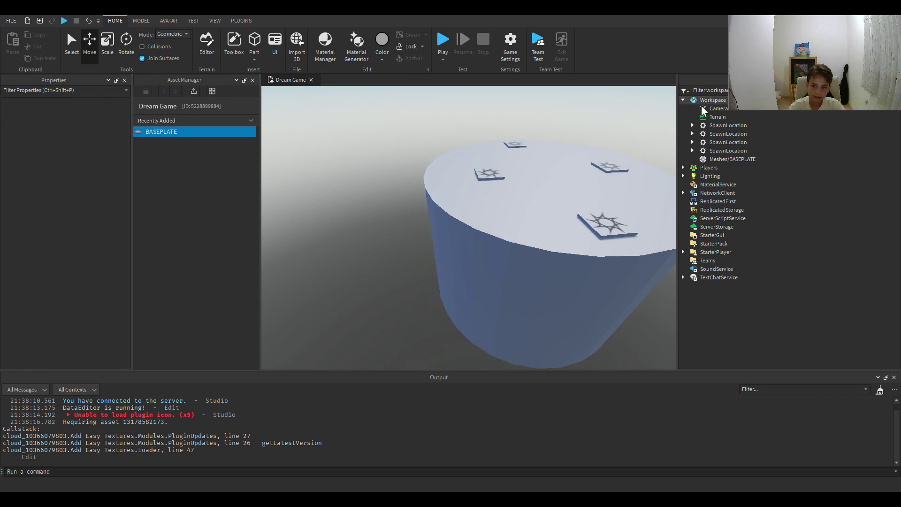
Group the four spawn locations into a folder and rename the folder Spawns
{"action": "left_click", "coordinate": [728, 151]}
{"action": "left_click", "coordinate": [724, 125], "text": "shift"}
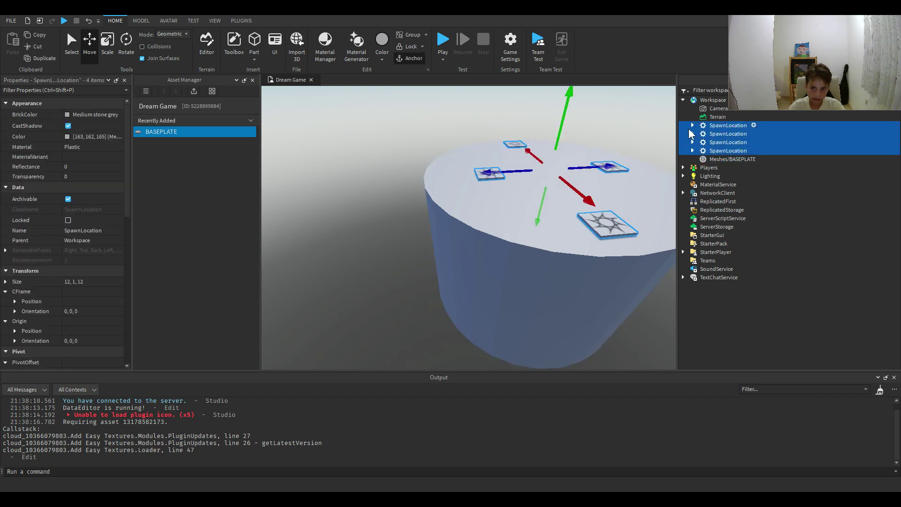
{"action": "right_click", "coordinate": [703, 131]}
{"action": "left_click", "coordinate": [717, 220]}
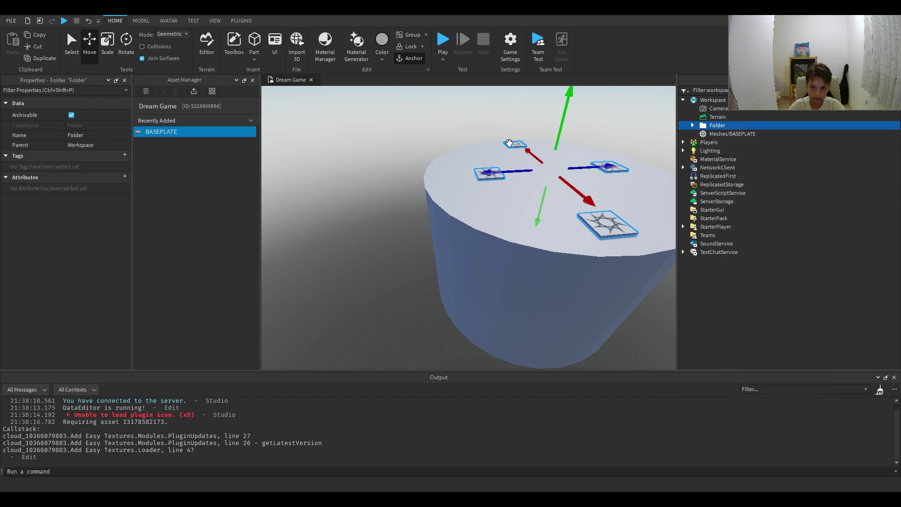
{"action": "left_click", "coordinate": [87, 132]}
{"action": "type", "text": "Spawns"}
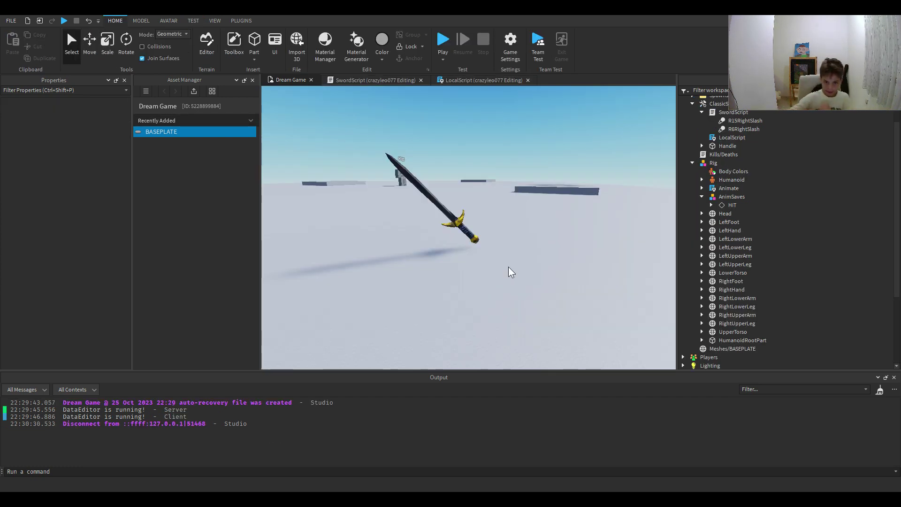
Examine the classic sword lying above the baseplate from several sides
{"action": "key", "text": "a"}
{"action": "right_click_drag", "start_coordinate": [449, 215], "coordinate": [433, 210]}
{"action": "key", "text": "w"}
{"action": "key", "text": "s"}
{"action": "key", "text": "w"}
{"action": "key", "text": "a"}
{"action": "key", "text": "d"}
{"action": "key", "text": "q"}
{"action": "key", "text": "e"}
{"action": "key", "text": "s"}
{"action": "key", "text": "a"}
{"action": "key", "text": "d"}
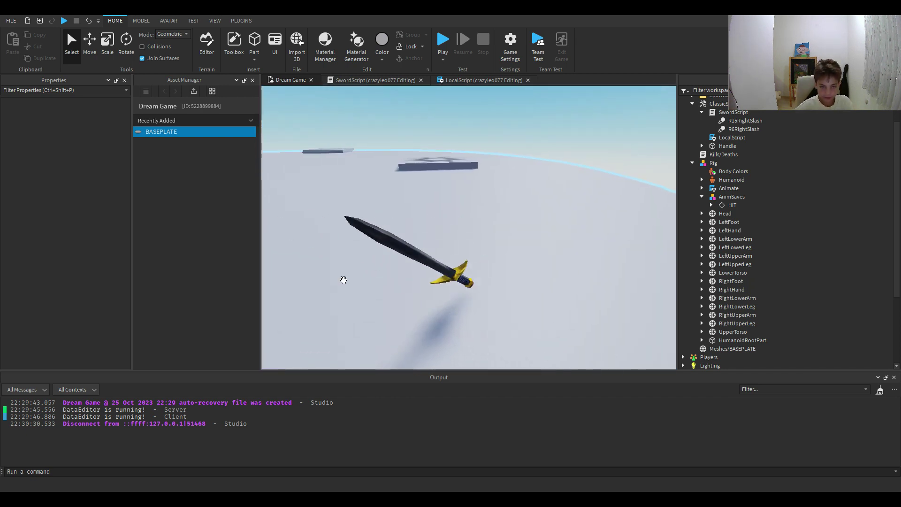
{"action": "key", "text": "a"}
{"action": "right_click_drag", "start_coordinate": [545, 237], "coordinate": [544, 237]}
{"action": "key", "text": "w"}
{"action": "right_click_drag", "start_coordinate": [615, 139], "coordinate": [615, 140]}
{"action": "key", "text": "s"}
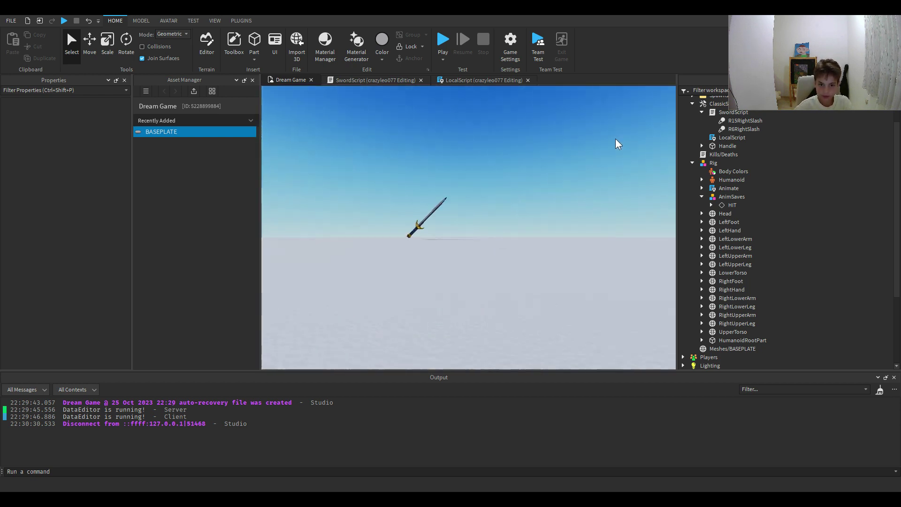
{"action": "key", "text": "s"}
{"action": "key", "text": "w"}
Examine the whole round platform with its spawn locations, rig and sword from a distance and from above
{"action": "right_click_drag", "start_coordinate": [438, 180], "coordinate": [438, 178]}
{"action": "scroll", "coordinate": [438, 180], "scroll_direction": "down", "scroll_amount": 5}
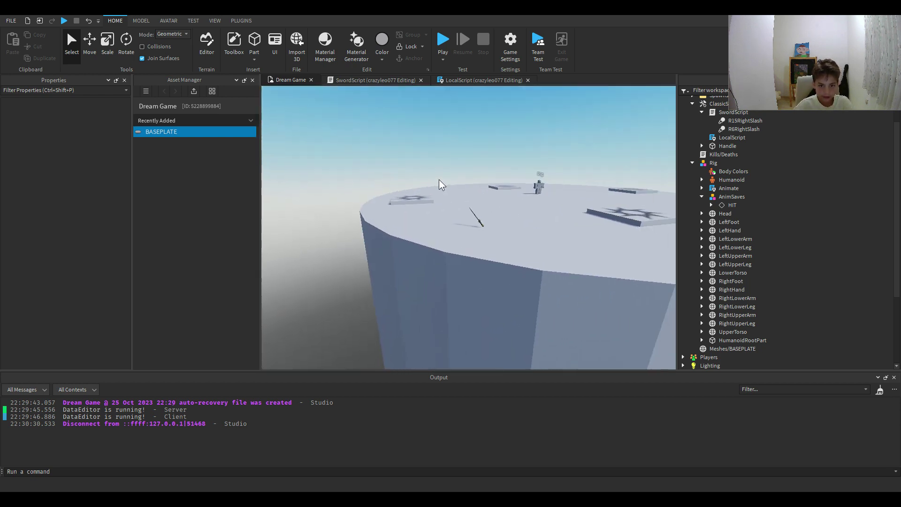
{"action": "scroll", "coordinate": [438, 179], "scroll_direction": "up", "scroll_amount": 5}
{"action": "scroll", "coordinate": [438, 179], "scroll_direction": "down", "scroll_amount": 5}
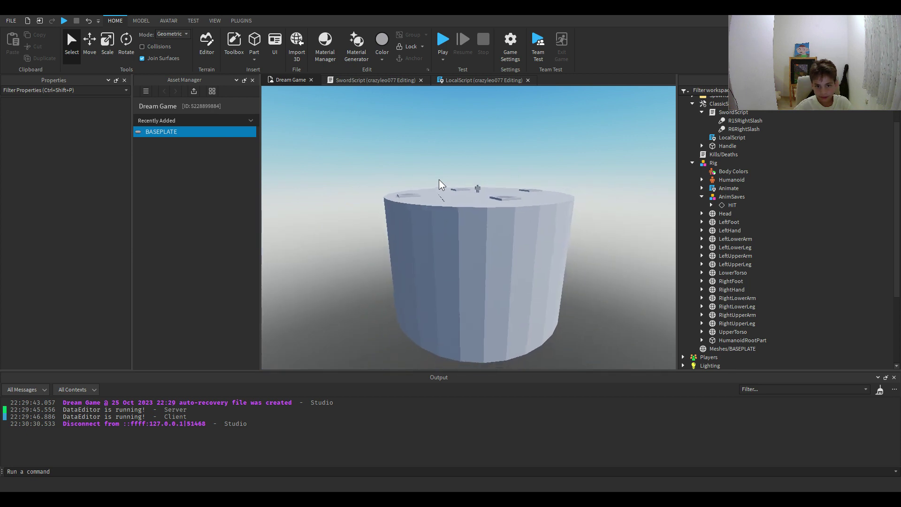
{"action": "scroll", "coordinate": [438, 180], "scroll_direction": "up", "scroll_amount": 3}
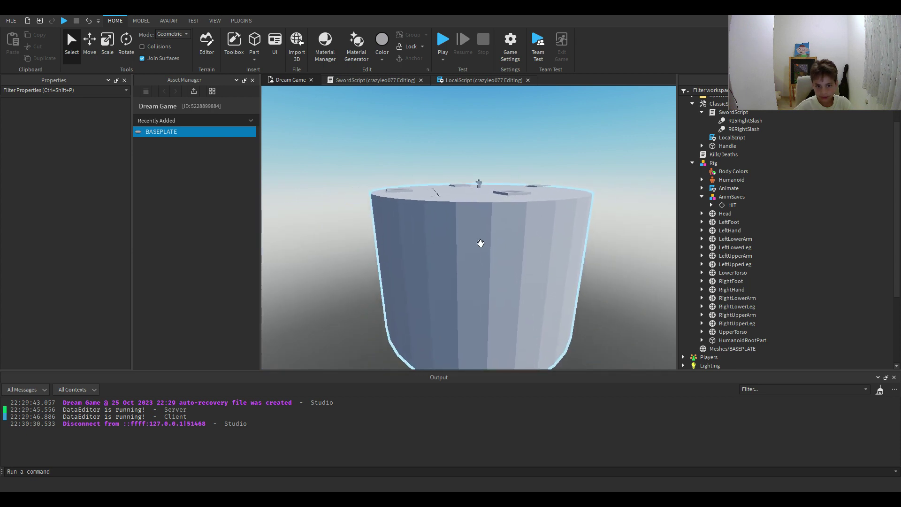
{"action": "scroll", "coordinate": [446, 137], "scroll_direction": "up", "scroll_amount": 5}
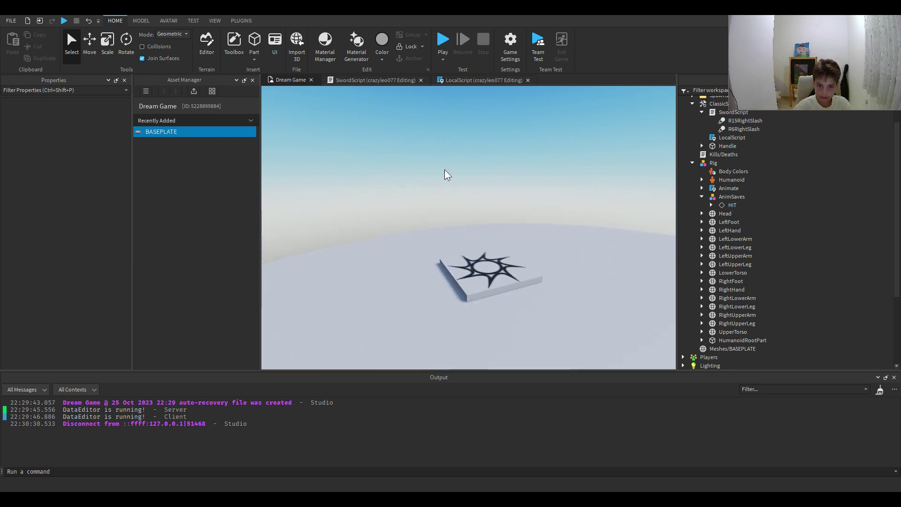
{"action": "scroll", "coordinate": [445, 170], "scroll_direction": "up", "scroll_amount": 3}
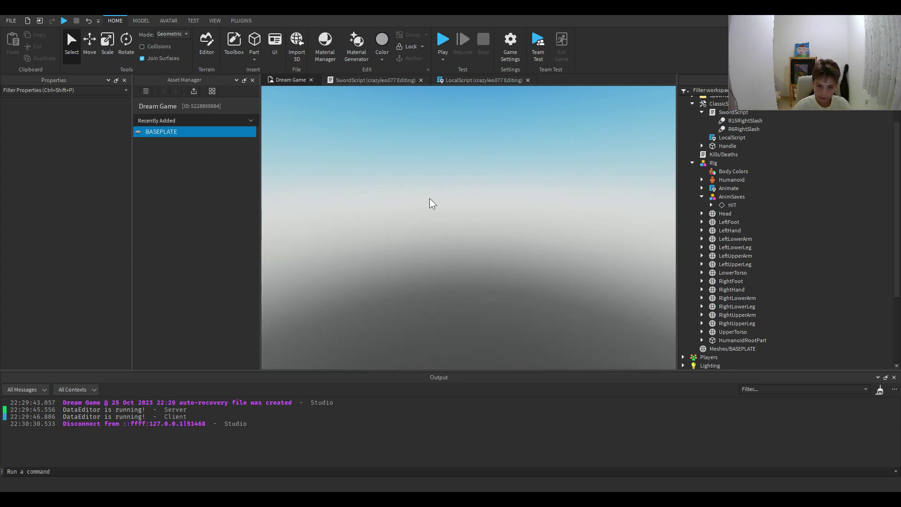
{"action": "right_click_drag", "start_coordinate": [429, 198], "coordinate": [435, 198]}
{"action": "scroll", "coordinate": [435, 197], "scroll_direction": "up", "scroll_amount": 3}
{"action": "scroll", "coordinate": [434, 199], "scroll_direction": "down", "scroll_amount": 5}
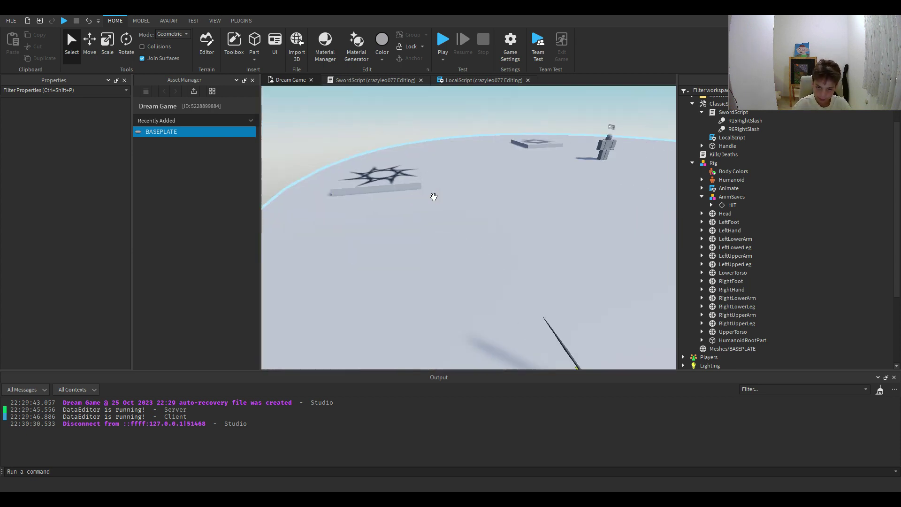
{"action": "scroll", "coordinate": [506, 299], "scroll_direction": "up", "scroll_amount": 2}
{"action": "scroll", "coordinate": [503, 294], "scroll_direction": "up", "scroll_amount": 5}
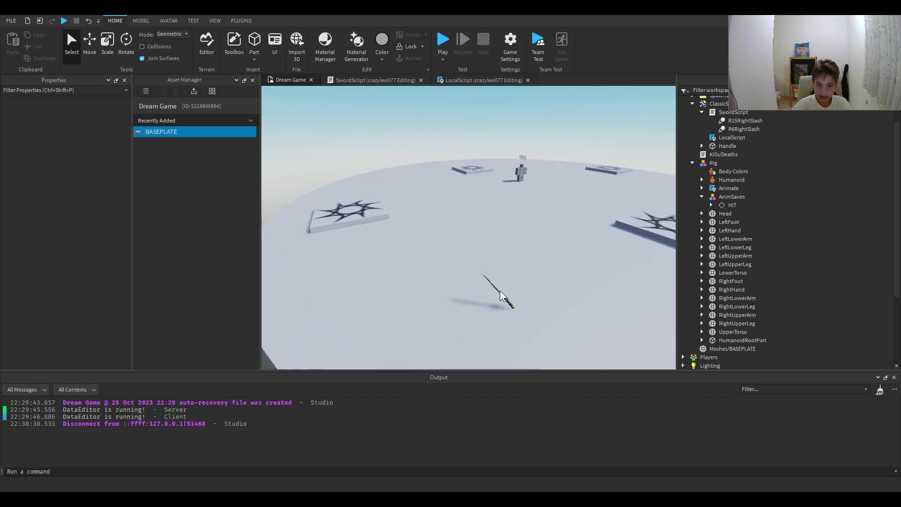
Inspect the classic sword's blade and grip up close
{"action": "right_click_drag", "start_coordinate": [500, 291], "coordinate": [496, 285]}
{"action": "scroll", "coordinate": [498, 290], "scroll_direction": "down", "scroll_amount": 4}
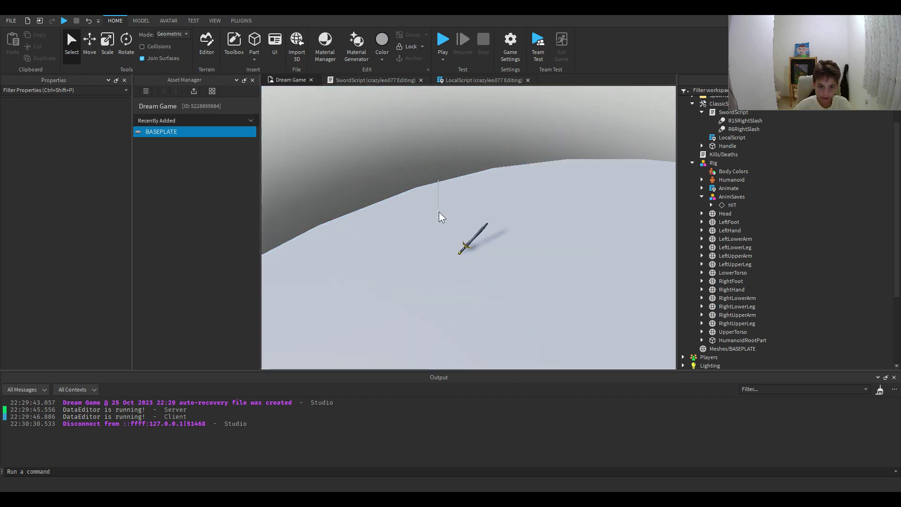
{"action": "mouse_move", "coordinate": [475, 182]}
{"action": "right_mouse_down"}
{"action": "mouse_move", "coordinate": [496, 168]}
{"action": "mouse_move", "coordinate": [480, 177]}
{"action": "right_mouse_up"}
{"action": "scroll", "coordinate": [497, 168], "scroll_direction": "down", "scroll_amount": 3}
{"action": "scroll", "coordinate": [494, 170], "scroll_direction": "up", "scroll_amount": 4}
{"action": "scroll", "coordinate": [495, 170], "scroll_direction": "up", "scroll_amount": 3}
{"action": "scroll", "coordinate": [483, 176], "scroll_direction": "up", "scroll_amount": 3}
{"action": "scroll", "coordinate": [483, 176], "scroll_direction": "down", "scroll_amount": 4}
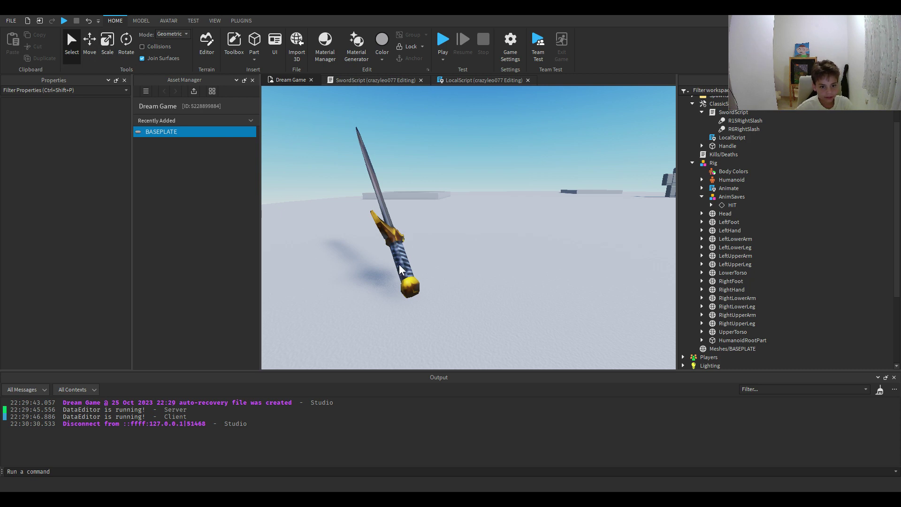
Delete the Mesh object from the Handle of the ClassicSword
{"action": "scroll", "coordinate": [754, 168], "scroll_direction": "up", "scroll_amount": 2}
{"action": "left_click", "coordinate": [718, 125]}
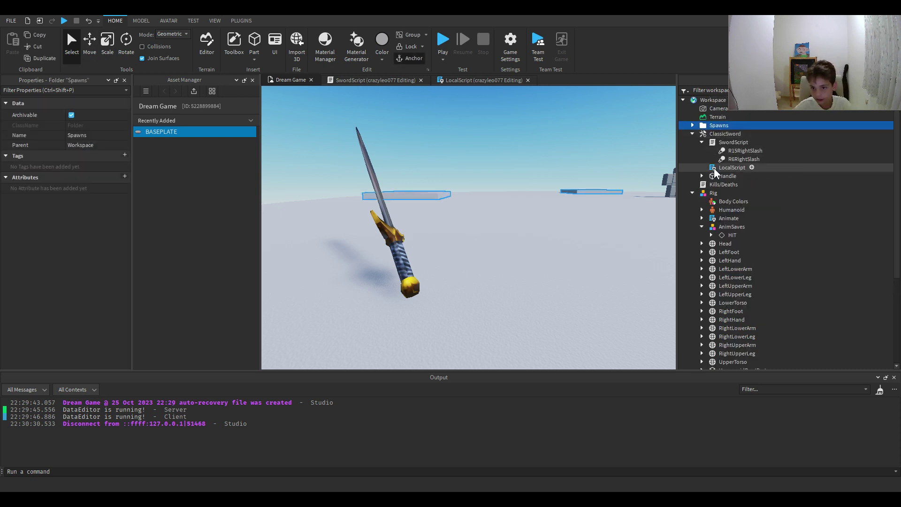
{"action": "left_click", "coordinate": [703, 176]}
{"action": "left_click", "coordinate": [740, 210]}
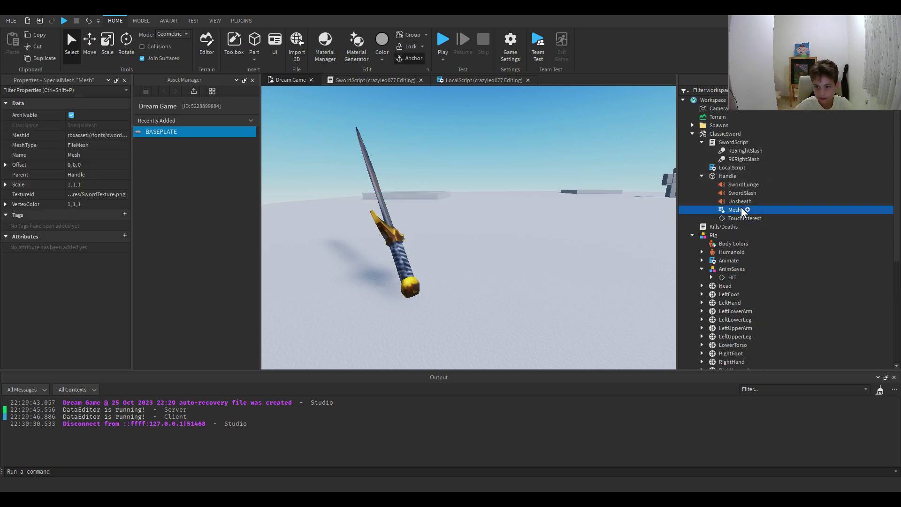
{"action": "key", "text": "Delete"}
{"action": "mouse_move", "coordinate": [396, 247]}
{"action": "right_mouse_down"}
{"action": "mouse_move", "coordinate": [417, 238]}
{"action": "mouse_move", "coordinate": [396, 248]}
{"action": "right_mouse_up"}
{"action": "key", "text": "s"}
{"action": "key", "text": "w"}
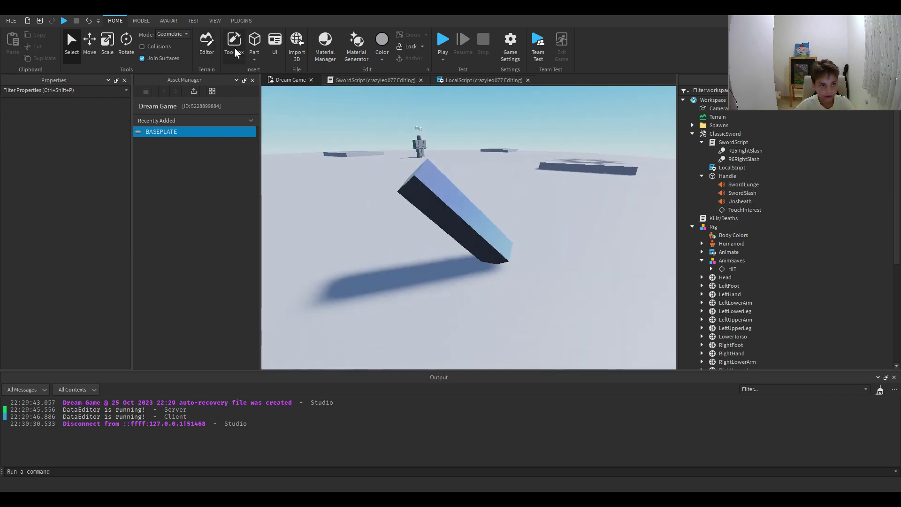
Search the Toolbox for "sword" and list the matching meshes
{"action": "key", "text": "a"}
{"action": "key", "text": "s"}
{"action": "right_click_drag", "start_coordinate": [340, 114], "coordinate": [397, 150]}
{"action": "left_click", "coordinate": [231, 50]}
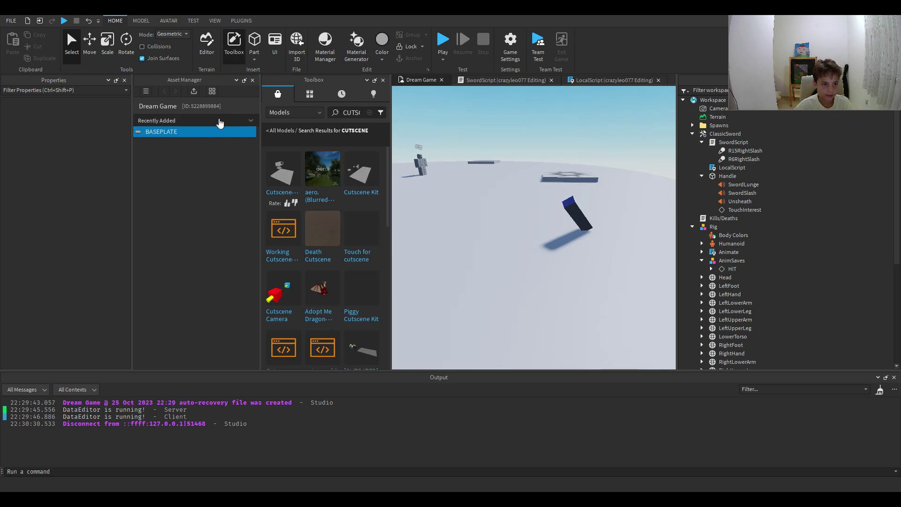
{"action": "left_click", "coordinate": [370, 112]}
{"action": "type", "text": "swor"}
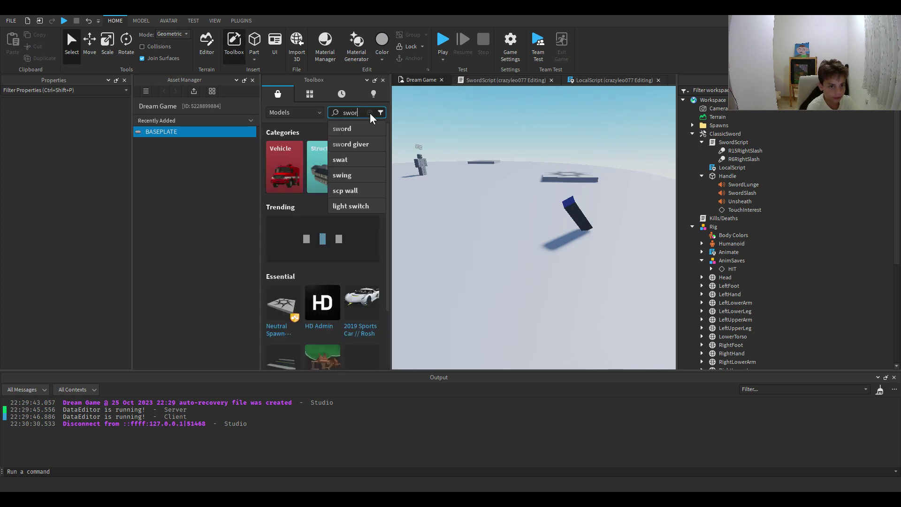
{"action": "type", "text": "d"}
{"action": "key", "text": "Return"}
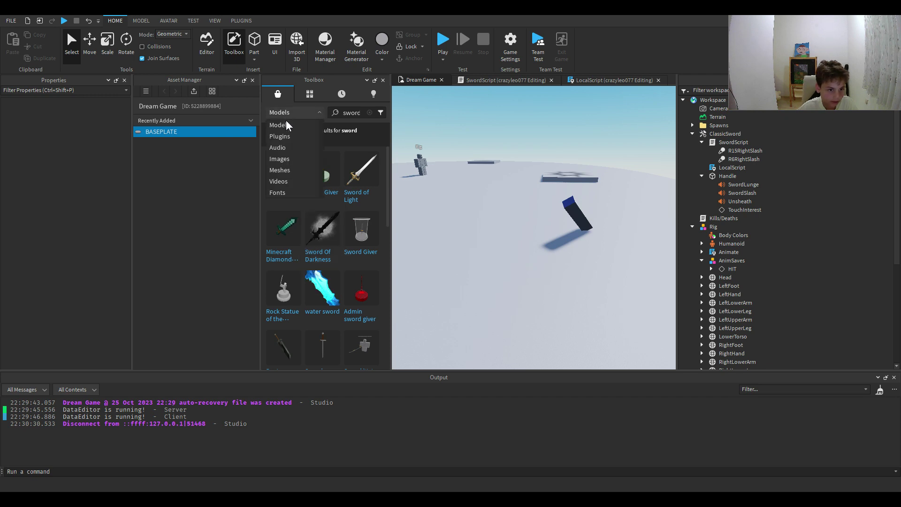
{"action": "left_click", "coordinate": [279, 172]}
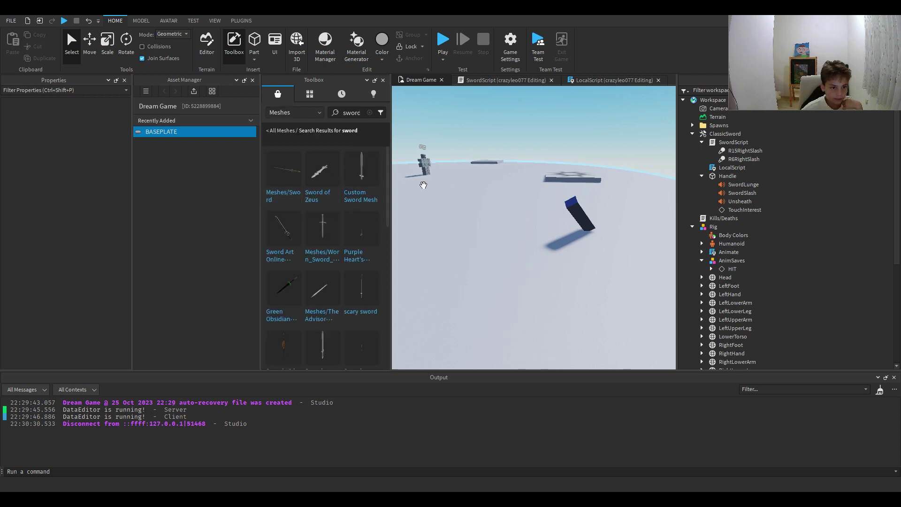
Browse the Toolbox's model results for "sword" in search of a replacement blade, and close the Toolbox
{"action": "right_click_drag", "start_coordinate": [423, 185], "coordinate": [398, 174]}
{"action": "left_click", "coordinate": [320, 114]}
{"action": "left_click", "coordinate": [313, 123]}
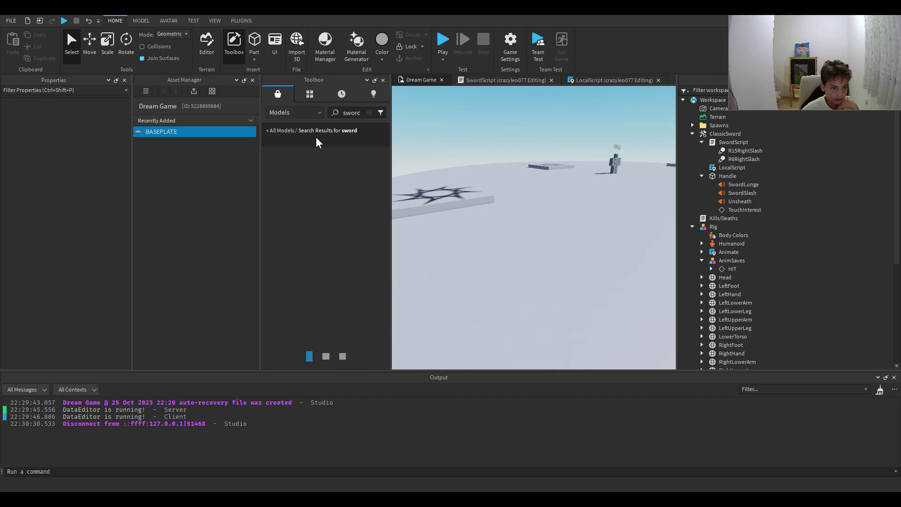
{"action": "scroll", "coordinate": [341, 321], "scroll_direction": "down", "scroll_amount": 5}
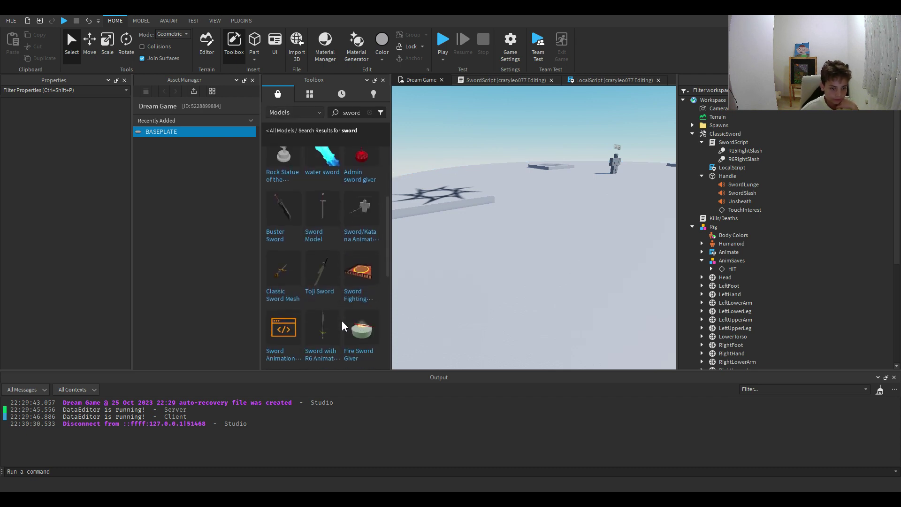
{"action": "scroll", "coordinate": [341, 320], "scroll_direction": "down", "scroll_amount": 2}
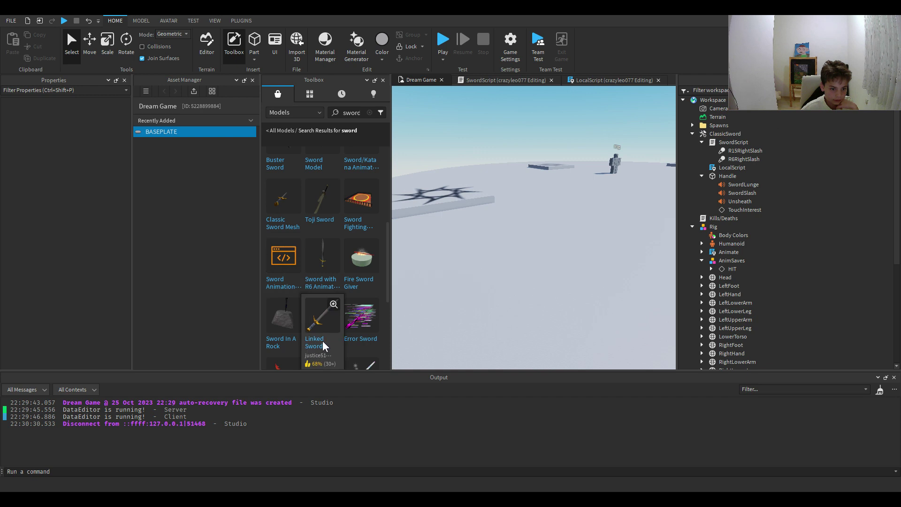
{"action": "scroll", "coordinate": [316, 325], "scroll_direction": "down", "scroll_amount": 3}
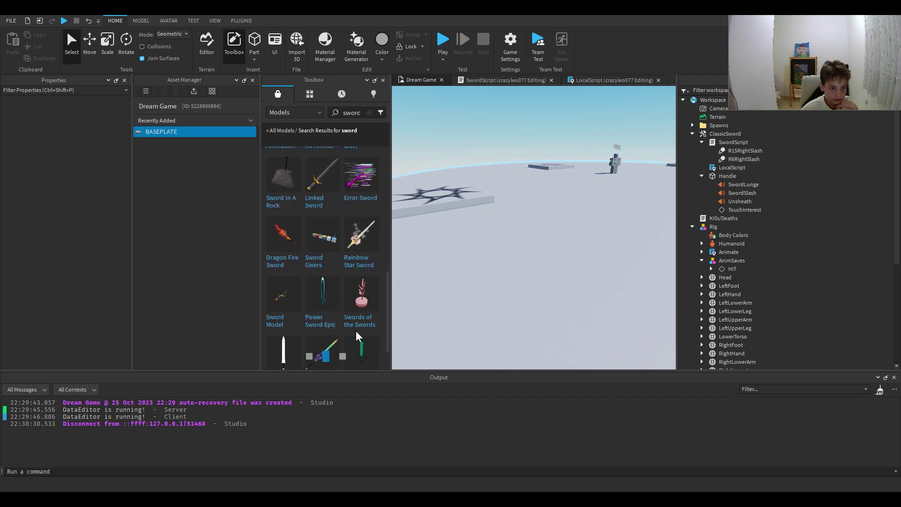
{"action": "scroll", "coordinate": [328, 263], "scroll_direction": "down", "scroll_amount": 5}
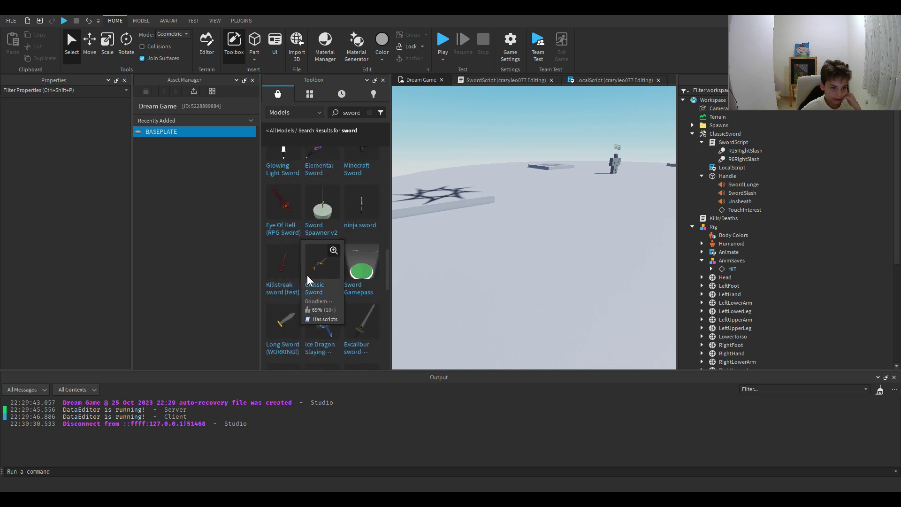
{"action": "scroll", "coordinate": [343, 344], "scroll_direction": "down", "scroll_amount": 4}
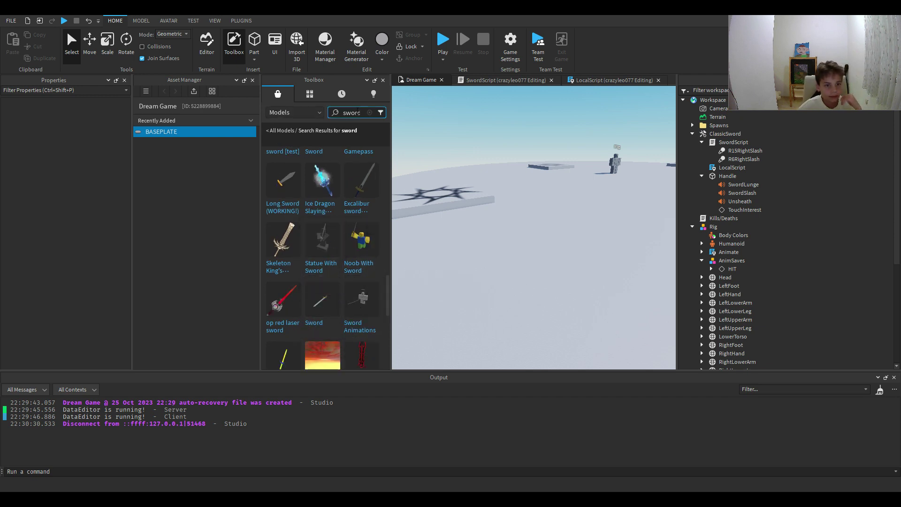
{"action": "left_click", "coordinate": [382, 81]}
Undo the deletion of the Mesh in the ClassicSword's Handle
{"action": "right_click_drag", "start_coordinate": [441, 183], "coordinate": [430, 195]}
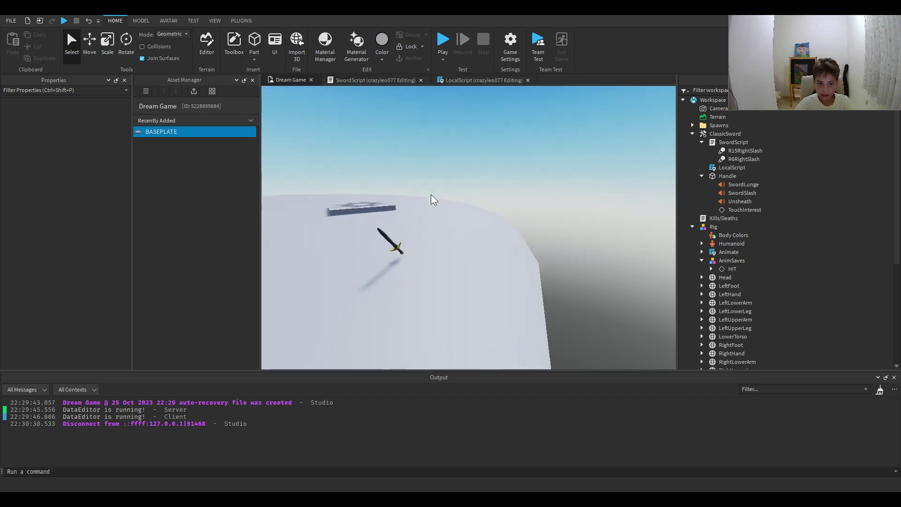
{"action": "key", "text": "ctrl+z"}
{"action": "left_click", "coordinate": [541, 163]}
{"action": "right_click_drag", "start_coordinate": [540, 162], "coordinate": [465, 214]}
{"action": "scroll", "coordinate": [465, 214], "scroll_direction": "up", "scroll_amount": 3}
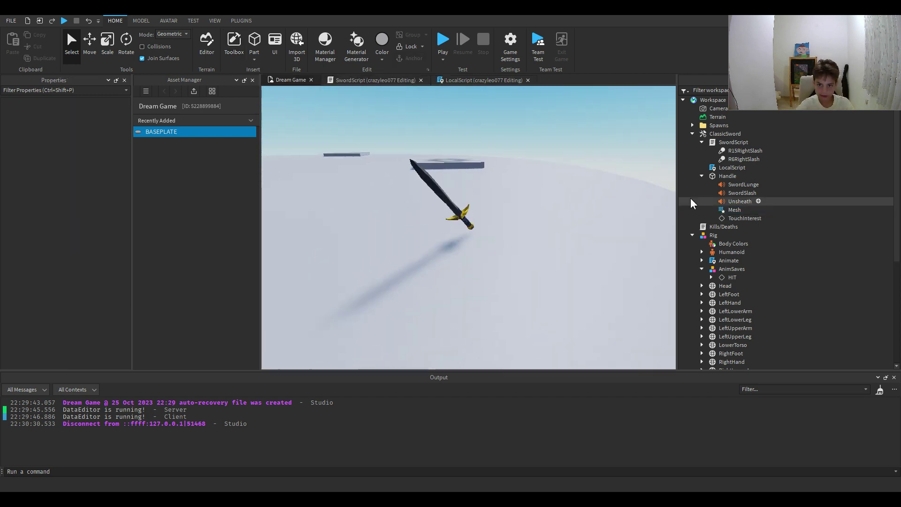
Collapse the ClassicSword and Rig in the object tree and move the ClassicSword into StarterPack
{"action": "left_click", "coordinate": [692, 134]}
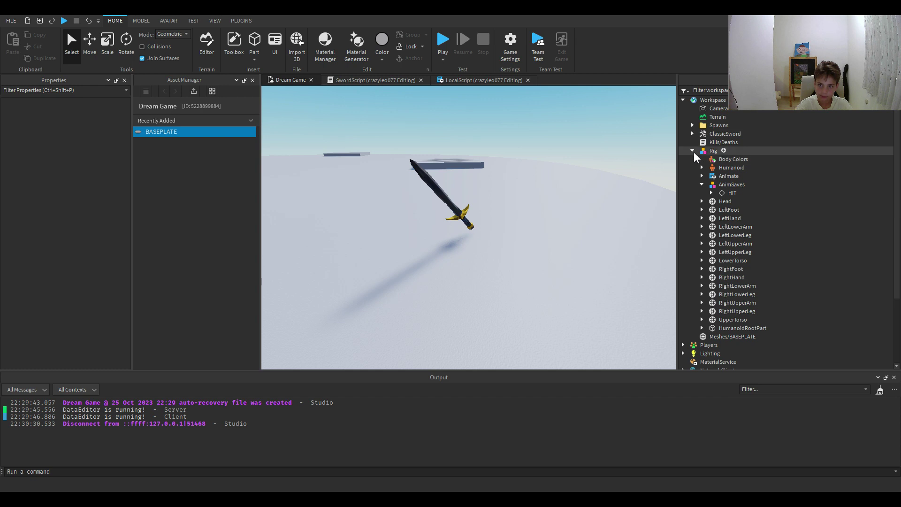
{"action": "left_click", "coordinate": [693, 151]}
{"action": "left_click_drag", "start_coordinate": [725, 133], "coordinate": [719, 244]}
Rename the Rig model as NPC and focus the view on it
{"action": "middle_click_drag", "start_coordinate": [561, 161], "coordinate": [552, 163]}
{"action": "left_click", "coordinate": [520, 174]}
{"action": "key", "text": "f"}
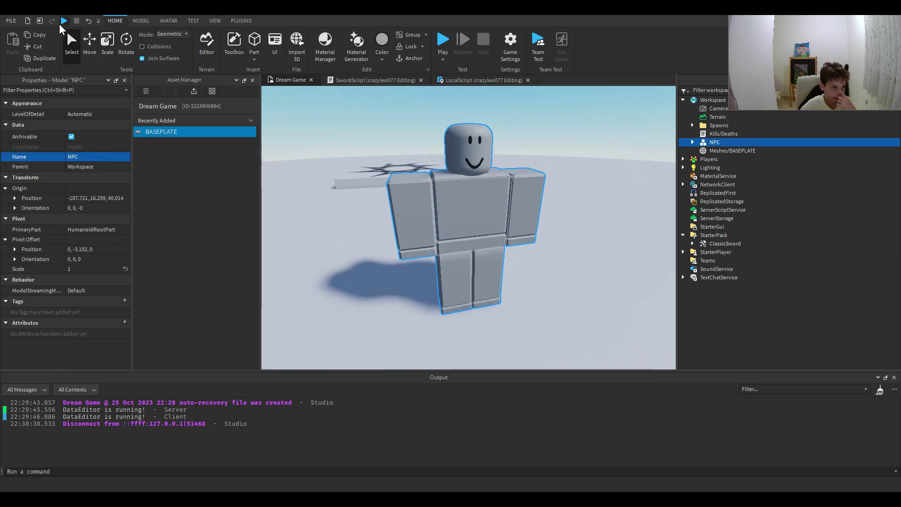
Start a playtest, equip the sword and walk the character up to the NPC
{"action": "key", "text": "F5"}
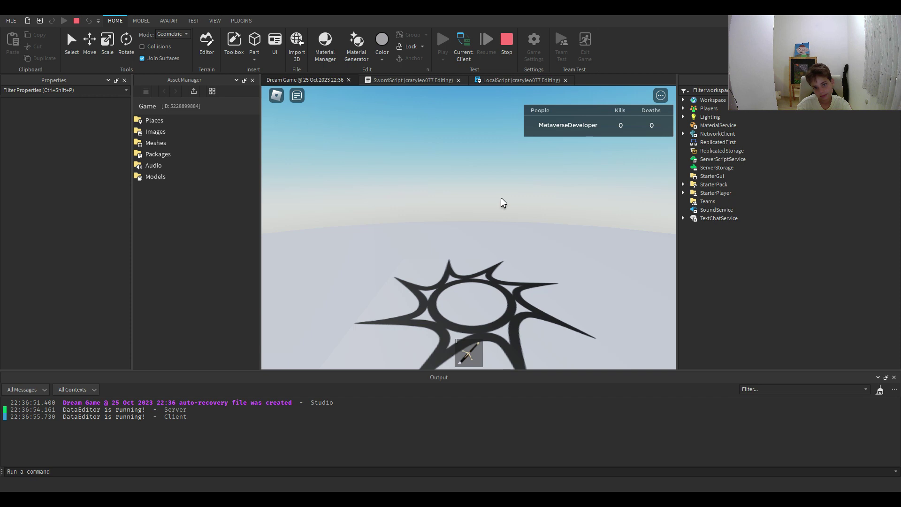
{"action": "right_click_drag", "start_coordinate": [508, 212], "coordinate": [517, 217]}
{"action": "key", "text": "w"}
{"action": "key", "text": "w"}
{"action": "key", "text": "1"}
{"action": "key", "text": "s"}
{"action": "key", "text": "w"}
{"action": "key", "text": "s"}
{"action": "key", "text": "w"}
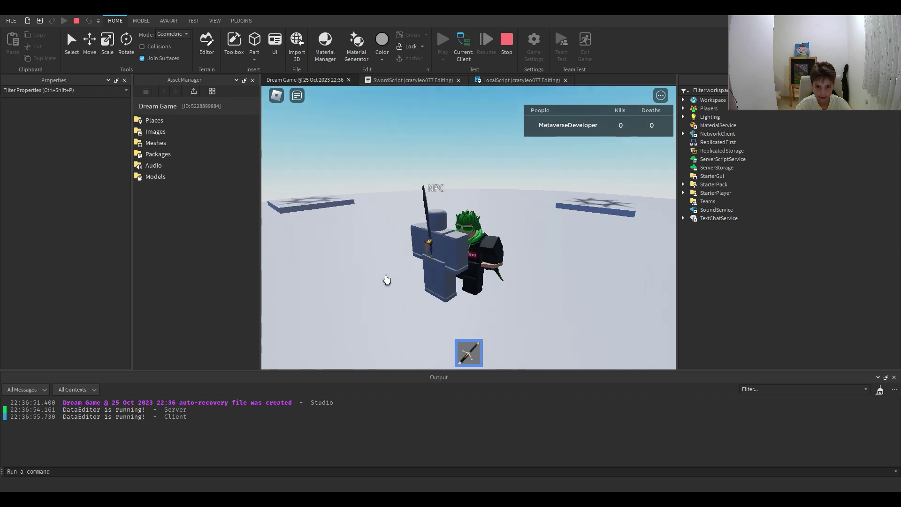
Chase the NPC across the platform and strike it with the sword until it is defeated
{"action": "right_click_drag", "start_coordinate": [436, 238], "coordinate": [437, 242]}
{"action": "key", "text": "w"}
{"action": "key", "text": "a"}
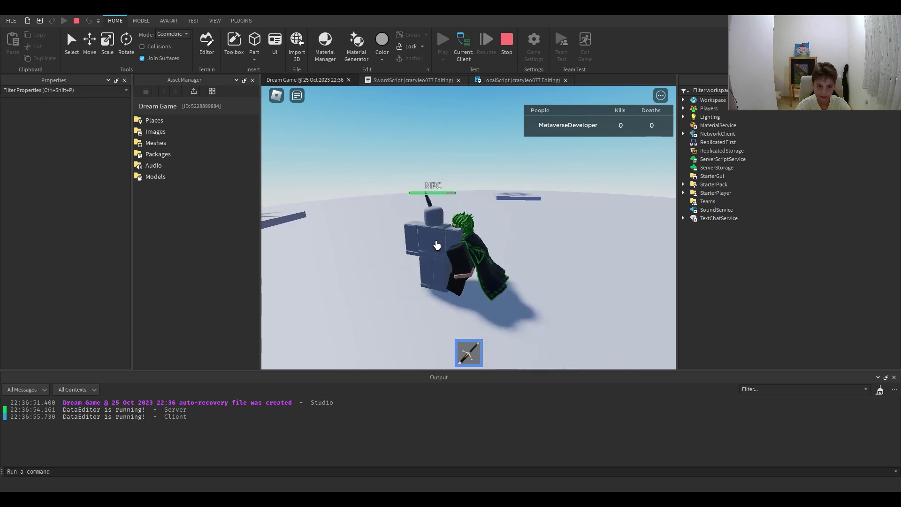
{"action": "right_click_drag", "start_coordinate": [436, 245], "coordinate": [456, 345]}
{"action": "key", "text": "w"}
{"action": "key", "text": "w"}
{"action": "right_click_drag", "start_coordinate": [465, 290], "coordinate": [465, 289]}
{"action": "key", "text": "w"}
{"action": "key", "text": "a"}
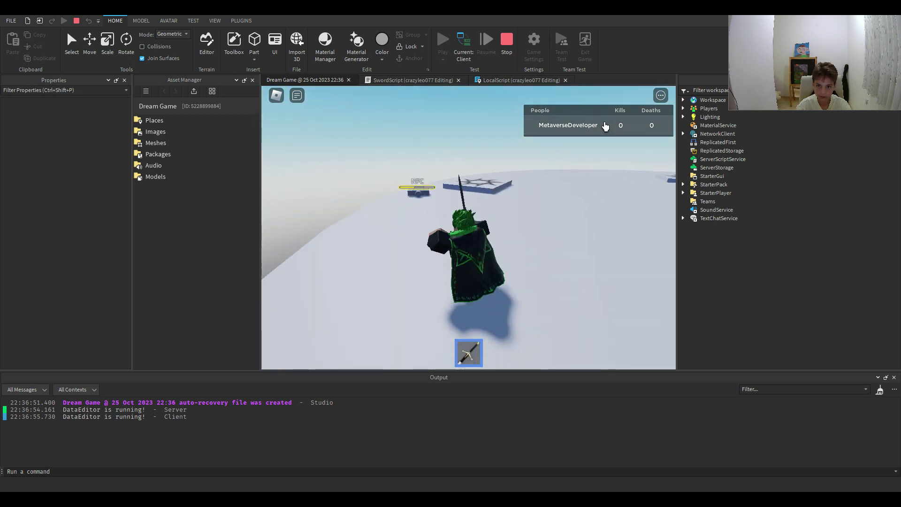
{"action": "key", "text": "w"}
{"action": "left_click", "coordinate": [488, 243]}
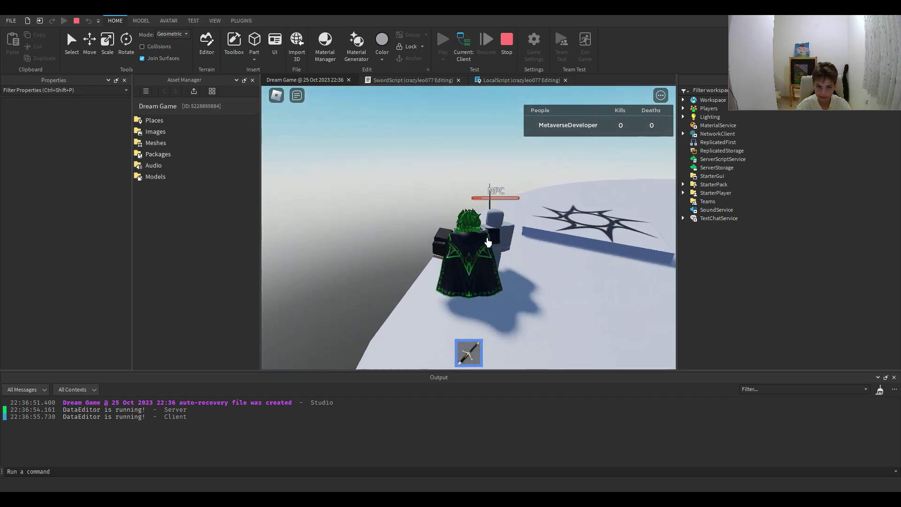
{"action": "key", "text": "d"}
{"action": "key", "text": "a"}
{"action": "key", "text": "w"}
{"action": "left_click", "coordinate": [491, 245]}
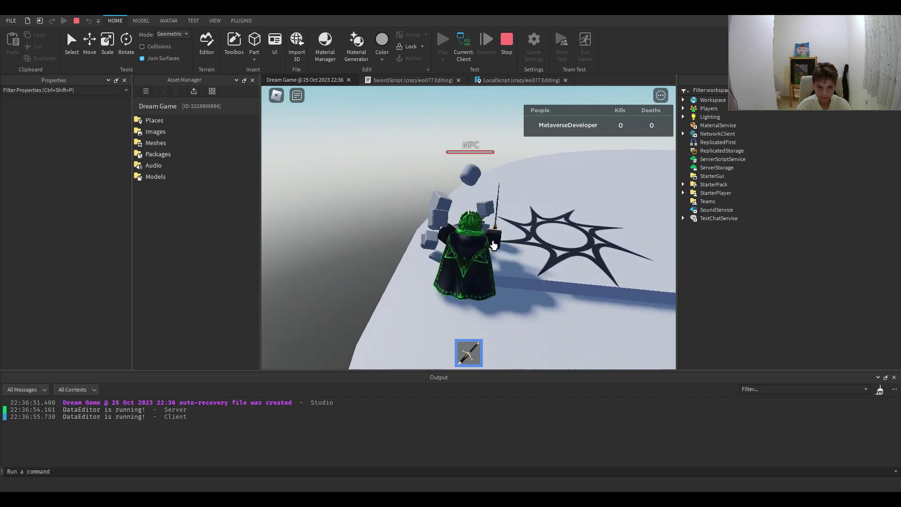
Walk around the defeated NPC's remains to check the kill counter, unequip the sword and stop the playtest
{"action": "key", "text": "space"}
{"action": "key", "text": "d"}
{"action": "key", "text": "s"}
{"action": "key", "text": "a"}
{"action": "key", "text": "w"}
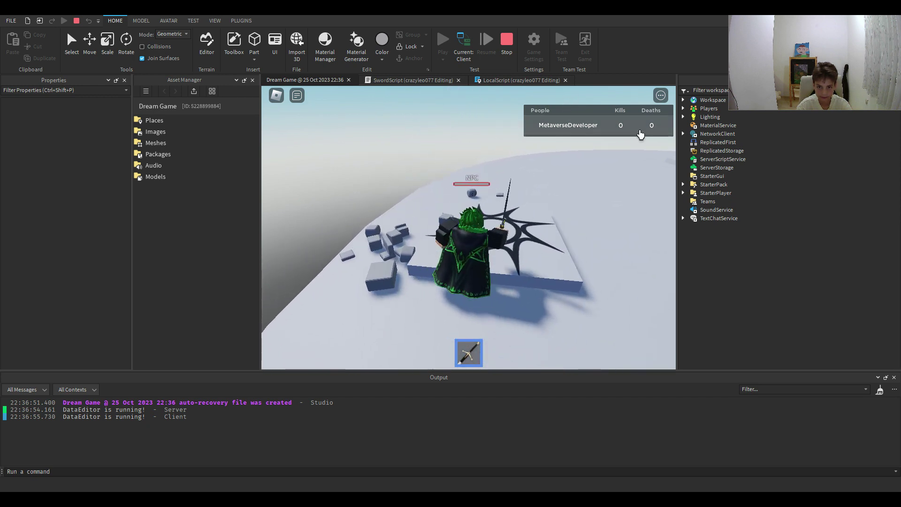
{"action": "key", "text": "d"}
{"action": "key", "text": "1"}
{"action": "left_click", "coordinate": [507, 52]}
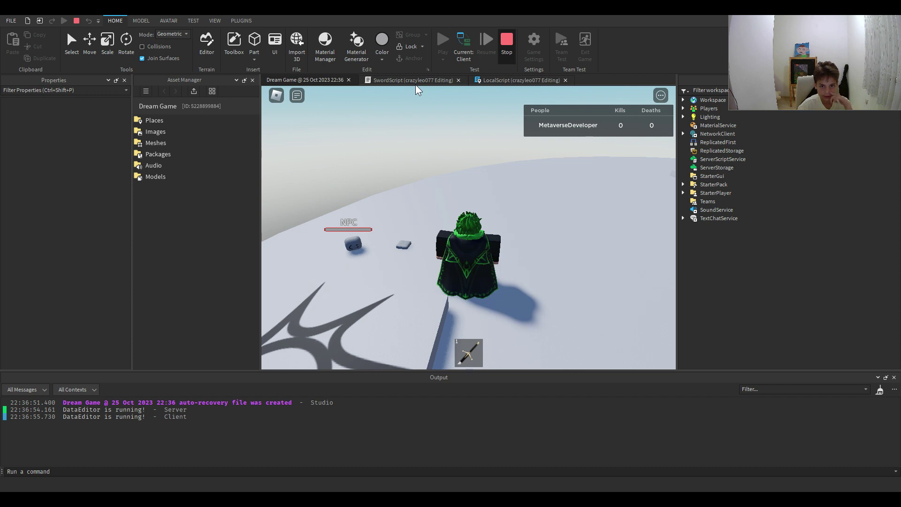
{"action": "key", "text": "shift+F5"}
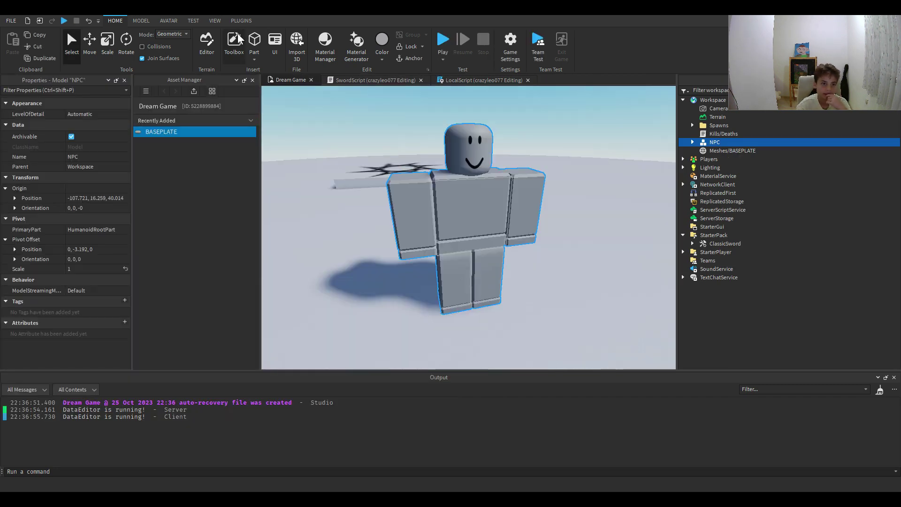
Start a Local Server test with 2 Players
{"action": "left_click", "coordinate": [214, 21]}
{"action": "left_click", "coordinate": [248, 22]}
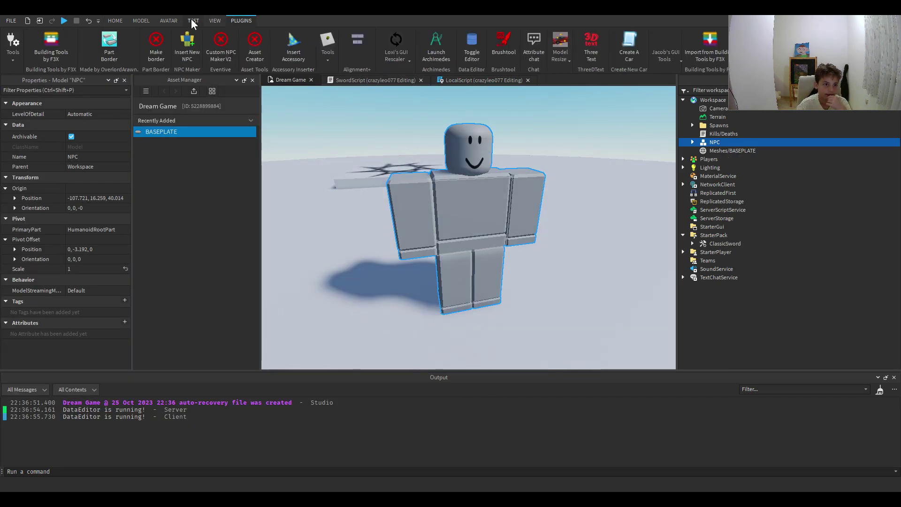
{"action": "left_click", "coordinate": [193, 20]}
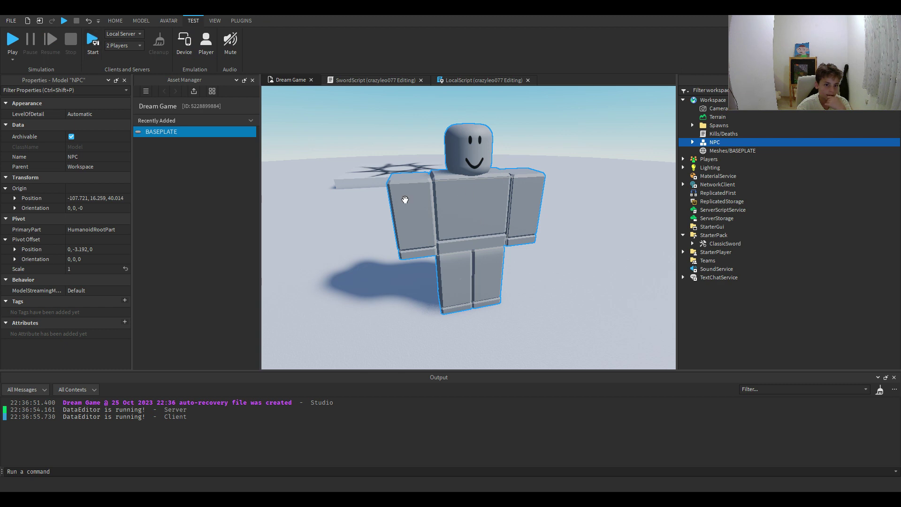
{"action": "scroll", "coordinate": [525, 233], "scroll_direction": "down", "scroll_amount": 10}
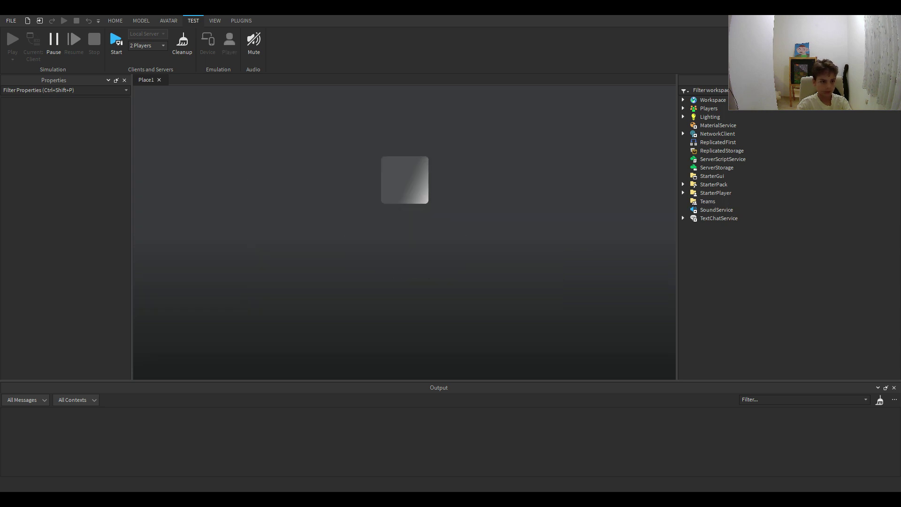
As Player2, equip the sword and walk across the platform to Player1 on the spawn location
{"action": "key", "text": "w"}
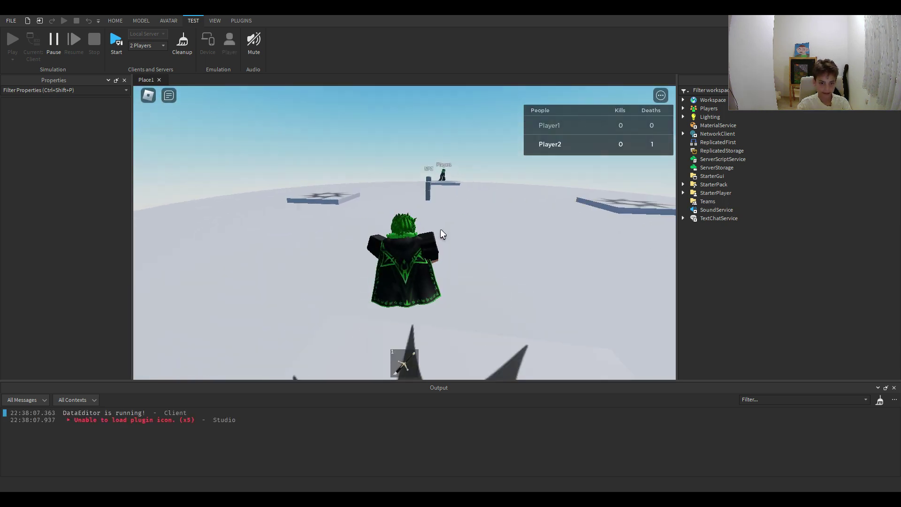
{"action": "right_click_drag", "start_coordinate": [440, 229], "coordinate": [442, 235]}
{"action": "key", "text": "1"}
{"action": "key", "text": "w"}
{"action": "key", "text": "w"}
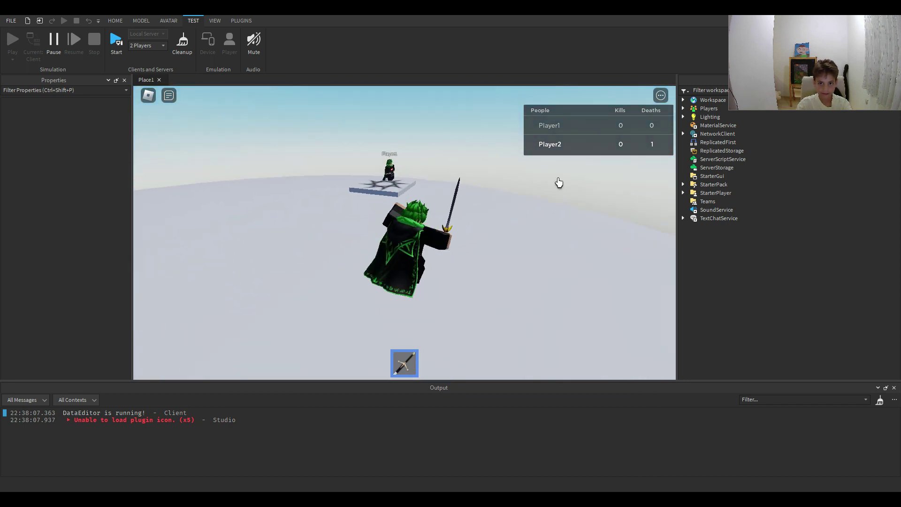
{"action": "key", "text": "w"}
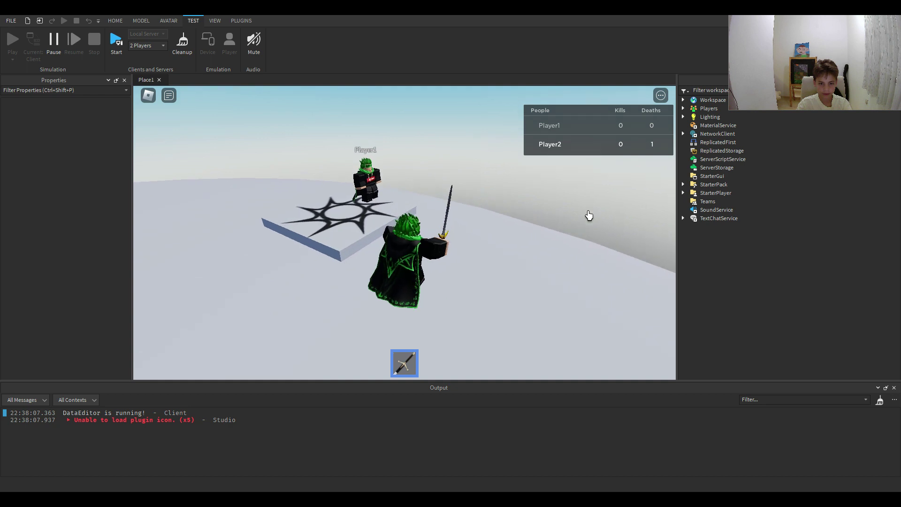
{"action": "key", "text": "s"}
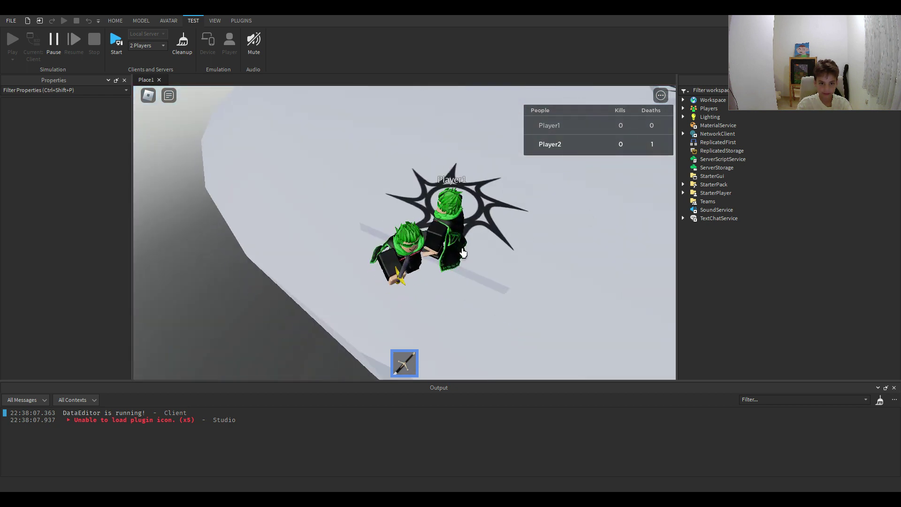
{"action": "key", "text": "w"}
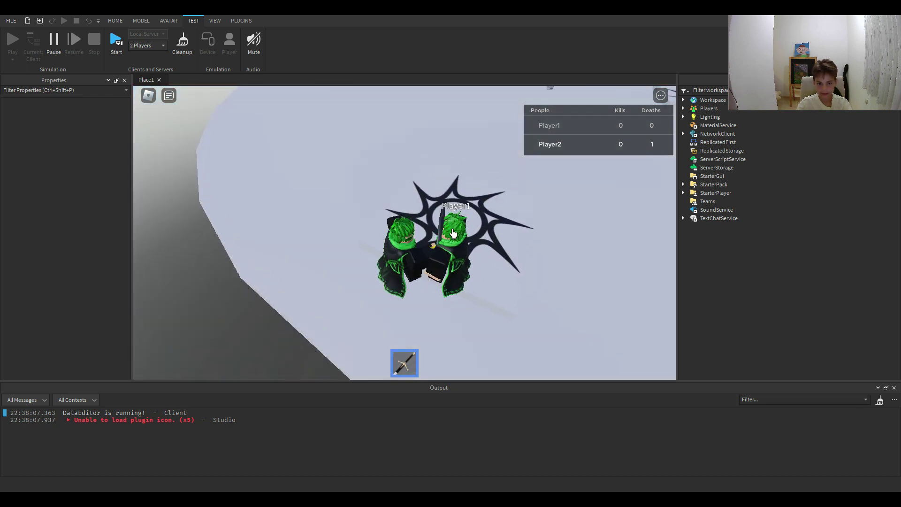
Strike Player1 with the sword and follow them toward the platform's edge
{"action": "mouse_move", "coordinate": [478, 233]}
{"action": "right_mouse_down"}
{"action": "mouse_move", "coordinate": [459, 238]}
{"action": "mouse_move", "coordinate": [467, 241]}
{"action": "mouse_move", "coordinate": [465, 225]}
{"action": "right_mouse_up"}
{"action": "key", "text": "w"}
{"action": "left_click", "coordinate": [454, 241]}
{"action": "key", "text": "w"}
{"action": "left_click", "coordinate": [459, 238]}
{"action": "key", "text": "w"}
{"action": "key", "text": "w"}
{"action": "key", "text": "w"}
{"action": "key", "text": "w"}
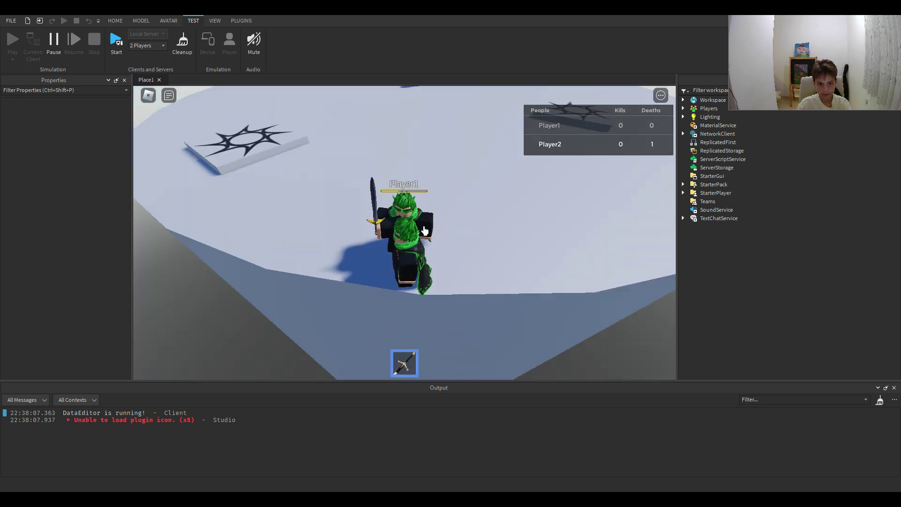
Keep slashing Player1 until defeated to test the leaderboard's kill and death counters
{"action": "left_click", "coordinate": [402, 236]}
{"action": "right_click_drag", "start_coordinate": [403, 235], "coordinate": [402, 235]}
{"action": "key", "text": "w"}
{"action": "key", "text": "a"}
{"action": "left_click", "coordinate": [402, 234]}
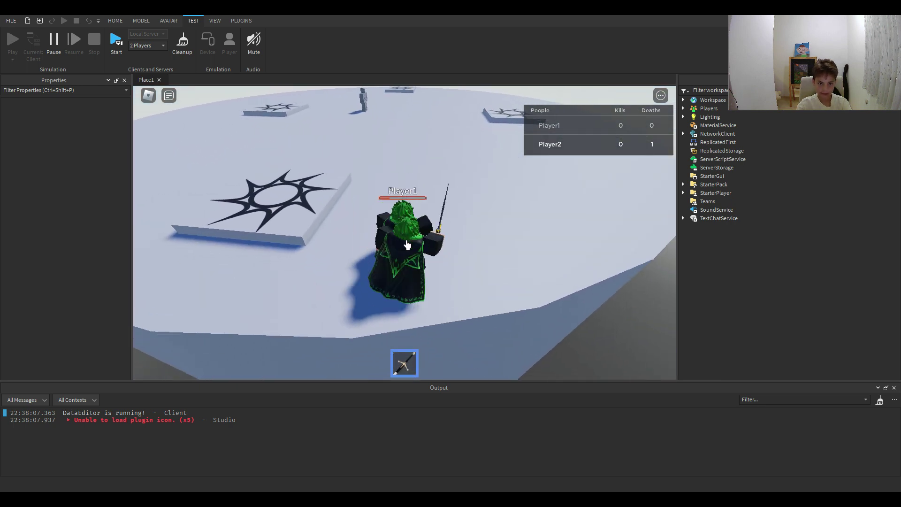
{"action": "key", "text": "w"}
{"action": "key", "text": "a"}
{"action": "left_click", "coordinate": [444, 229]}
{"action": "key", "text": "w"}
{"action": "right_click_drag", "start_coordinate": [444, 227], "coordinate": [444, 228]}
{"action": "key", "text": "w"}
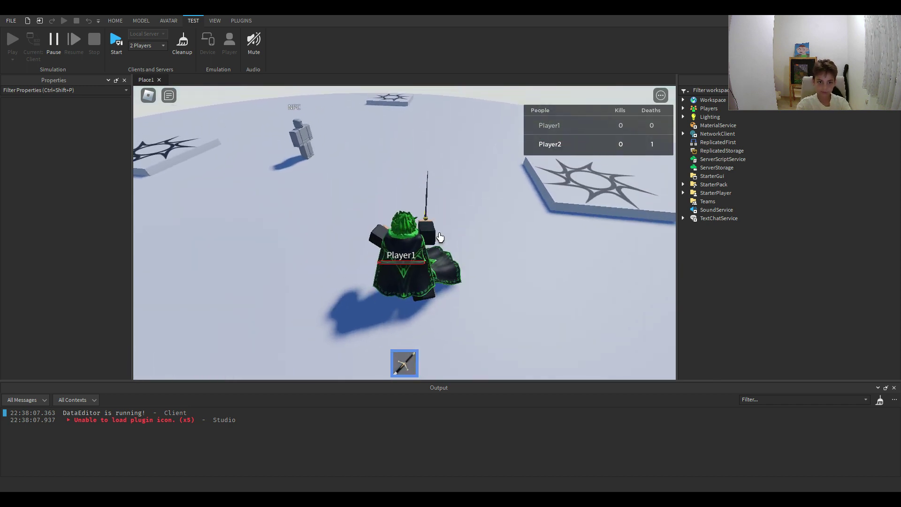
{"action": "key", "text": "space"}
{"action": "key", "text": "w"}
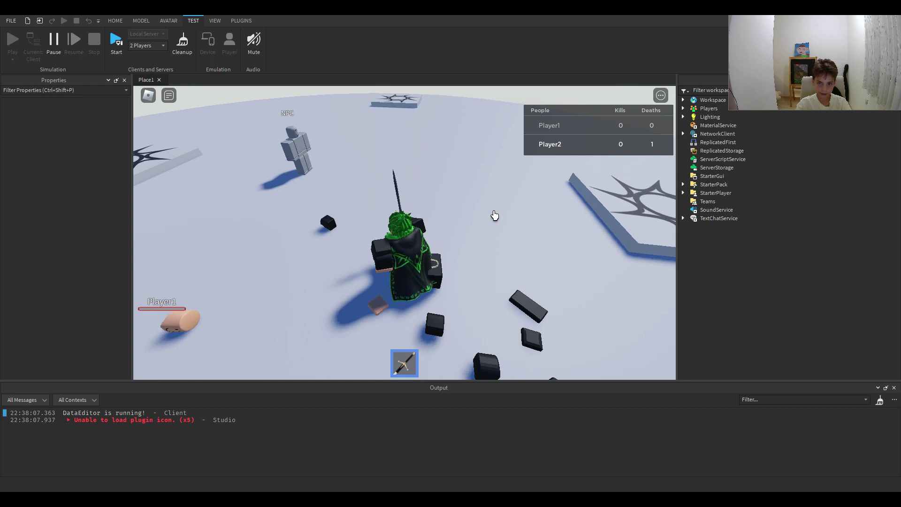
Walk back toward the respawned Player1 and check the kill and death counters on the leaderboard
{"action": "key", "text": "a"}
{"action": "right_click_drag", "start_coordinate": [528, 185], "coordinate": [533, 187]}
{"action": "key", "text": "w"}
{"action": "key", "text": "a"}
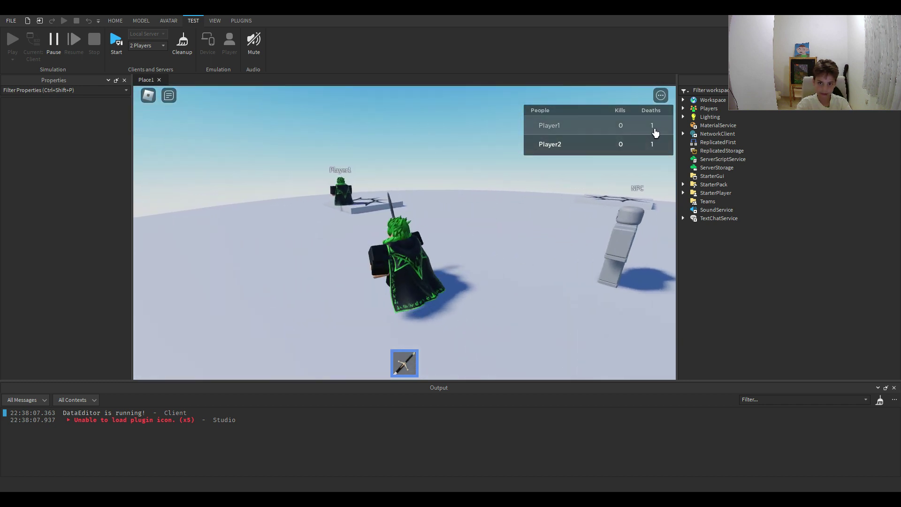
Unequip the sword, walk up to Player1 and stand beside them on the spawn location
{"action": "key", "text": "1"}
{"action": "key", "text": "s"}
{"action": "key", "text": "a"}
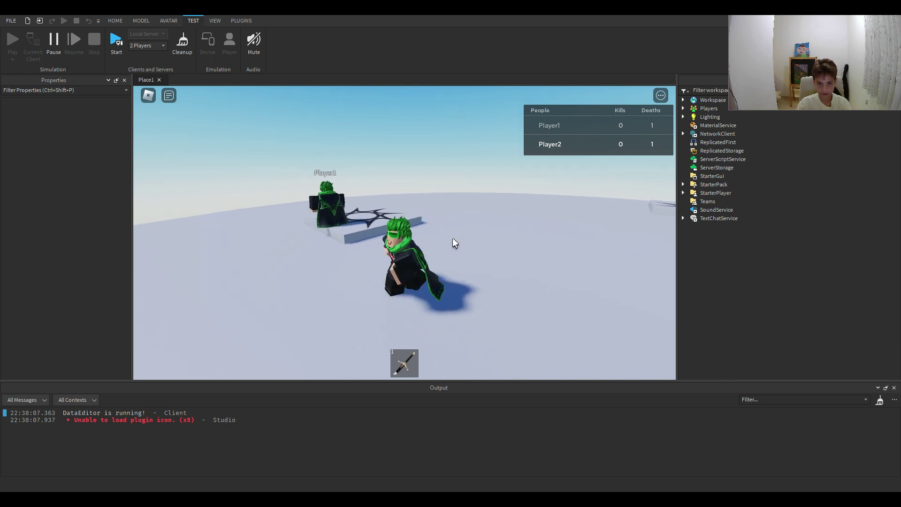
{"action": "key", "text": "w"}
{"action": "key", "text": "d"}
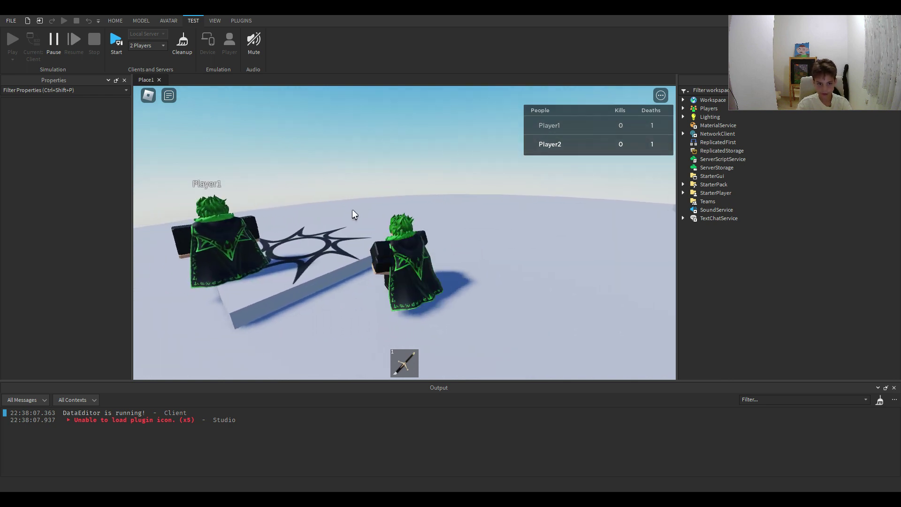
{"action": "right_click_drag", "start_coordinate": [352, 209], "coordinate": [353, 215]}
{"action": "key", "text": "1"}
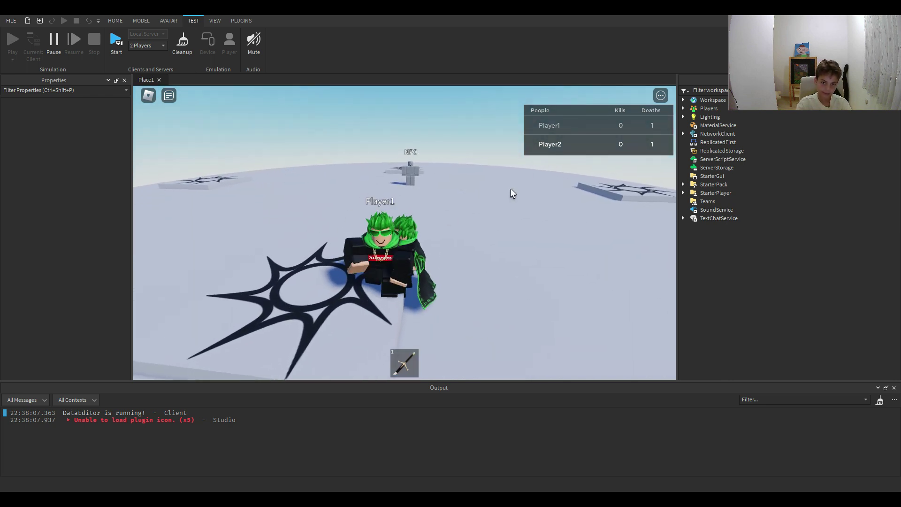
{"action": "key", "text": "w"}
{"action": "key", "text": "a"}
{"action": "key", "text": "s"}
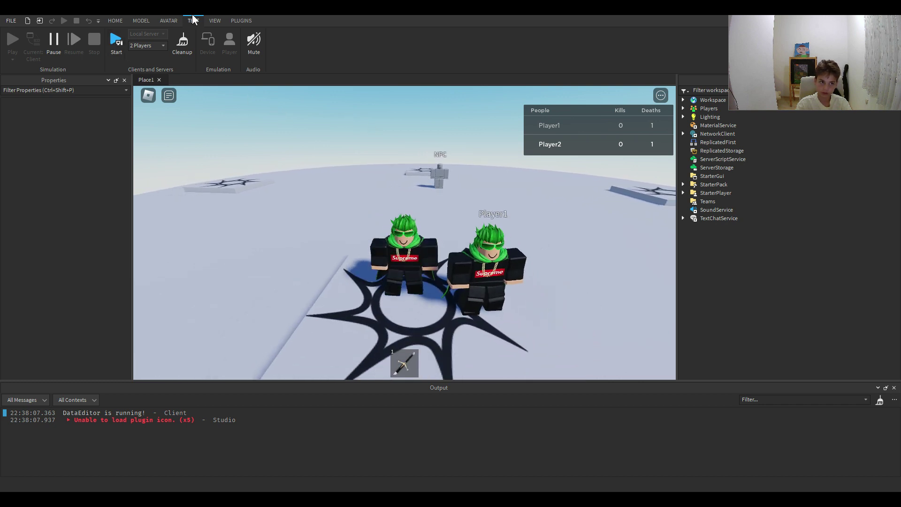
End the Local Server test by cleaning up the session and leaving the disconnected client
{"action": "left_click", "coordinate": [148, 95]}
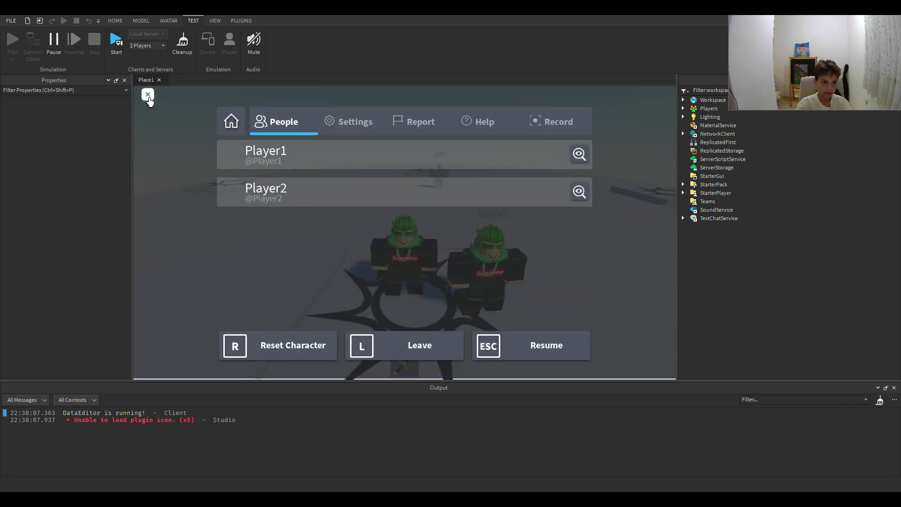
{"action": "left_click", "coordinate": [148, 97]}
{"action": "left_click", "coordinate": [186, 49]}
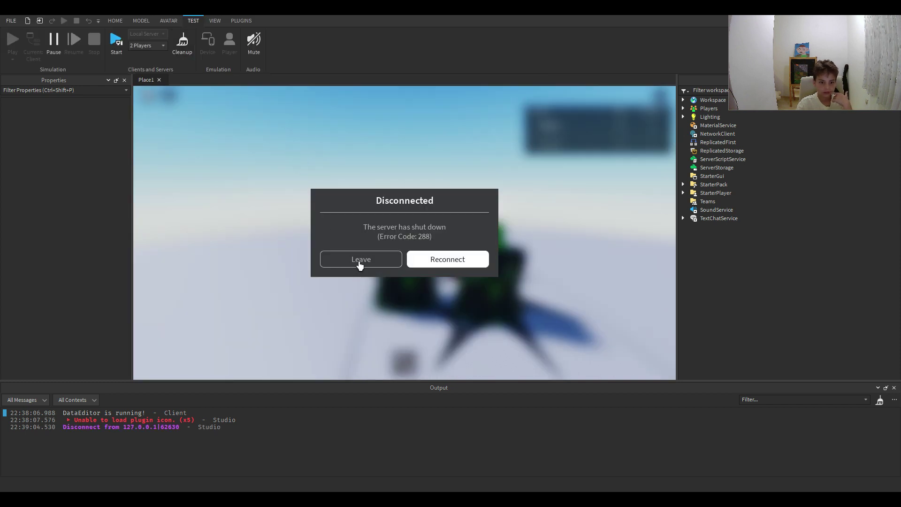
{"action": "left_click", "coordinate": [359, 262]}
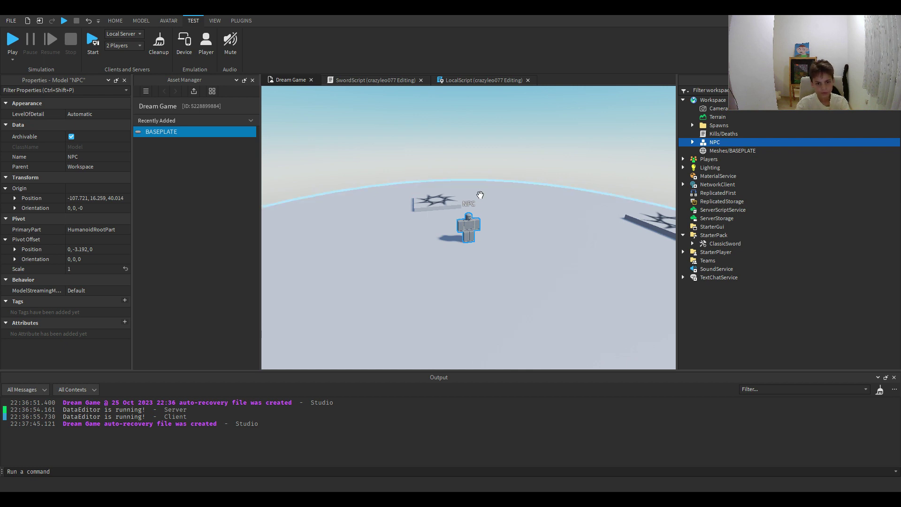
{"action": "right_click_drag", "start_coordinate": [480, 195], "coordinate": [487, 191]}
{"action": "key", "text": "w"}
{"action": "key", "text": "a"}
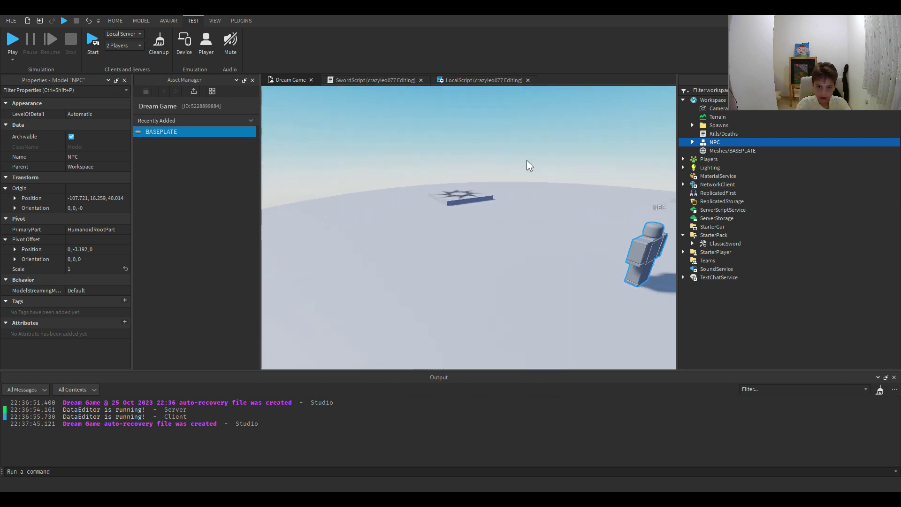
{"action": "key", "text": "d"}
{"action": "key", "text": "s"}
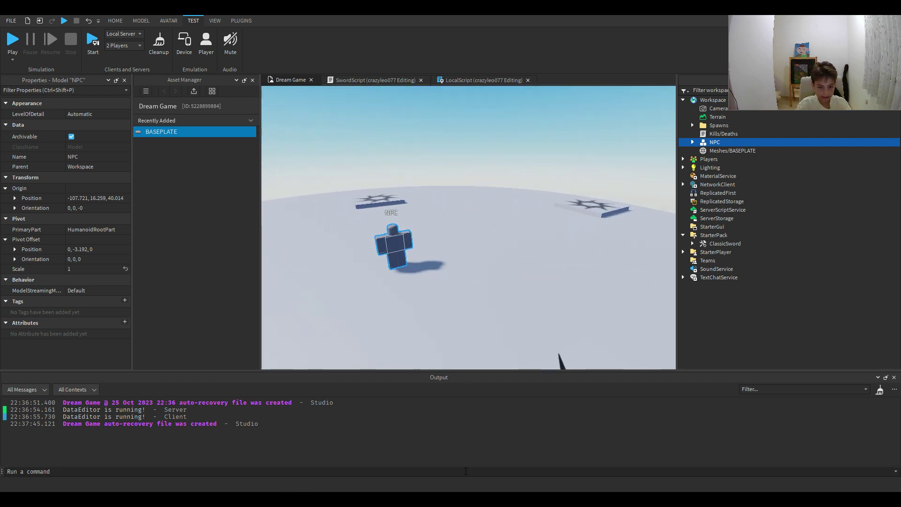
Switch to Blender and scale the flat cylinder down uniformly by a factor of about 0.657
{"action": "key", "text": "alt+Tab"}
{"action": "left_click", "coordinate": [417, 300]}
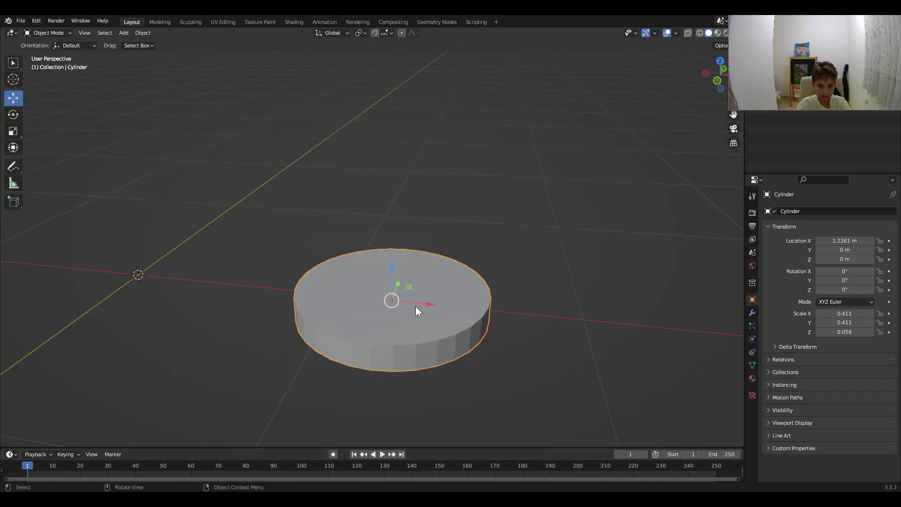
{"action": "key", "text": "s"}
{"action": "left_click", "coordinate": [409, 289]}
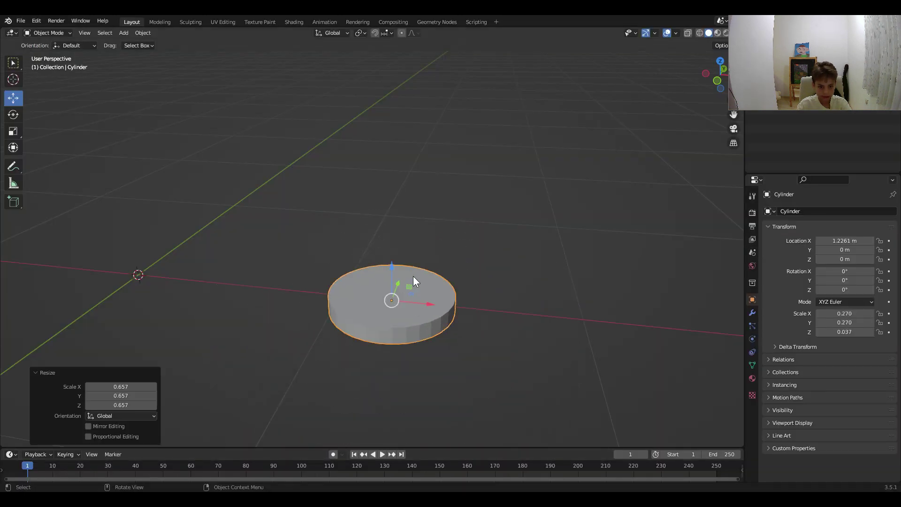
Stretch the cylinder along the Z axis by a factor of about 3.36 to form a column
{"action": "key", "text": "z"}
{"action": "key", "text": "s"}
{"action": "key", "text": "z"}
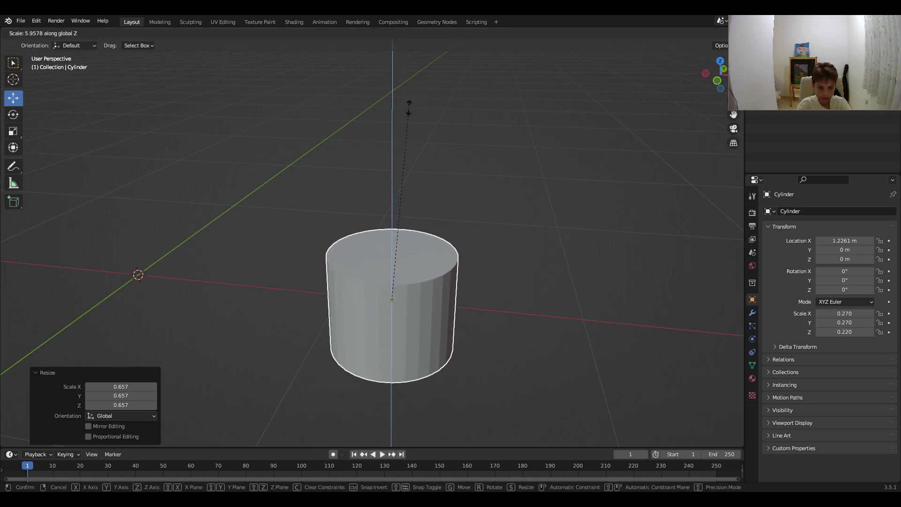
{"action": "left_click", "coordinate": [398, 182]}
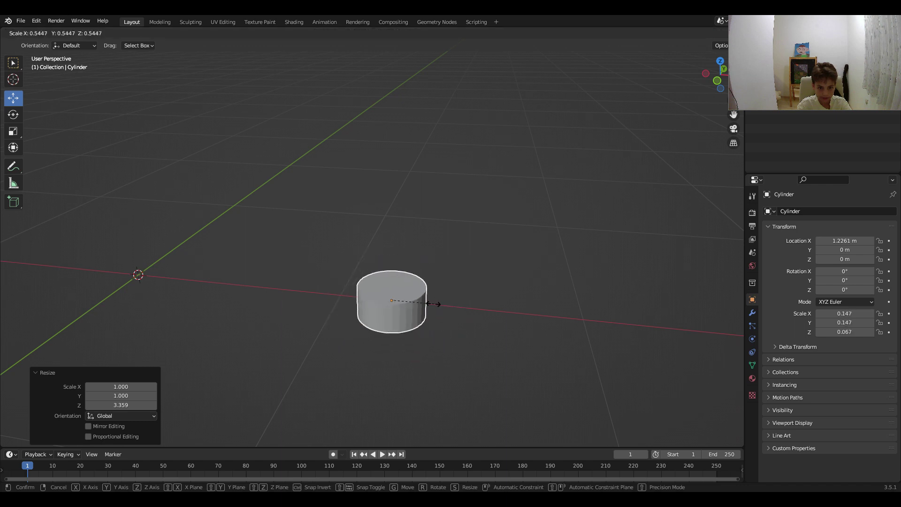
Resize the column and place a wider, flatter cylinder above it as a cap at a height of about 0.416 m
{"action": "left_click", "coordinate": [403, 304]}
{"action": "scroll", "coordinate": [416, 268], "scroll_direction": "up", "scroll_amount": 4}
{"action": "scroll", "coordinate": [393, 345], "scroll_direction": "down", "scroll_amount": 2}
{"action": "right_click", "coordinate": [401, 368]}
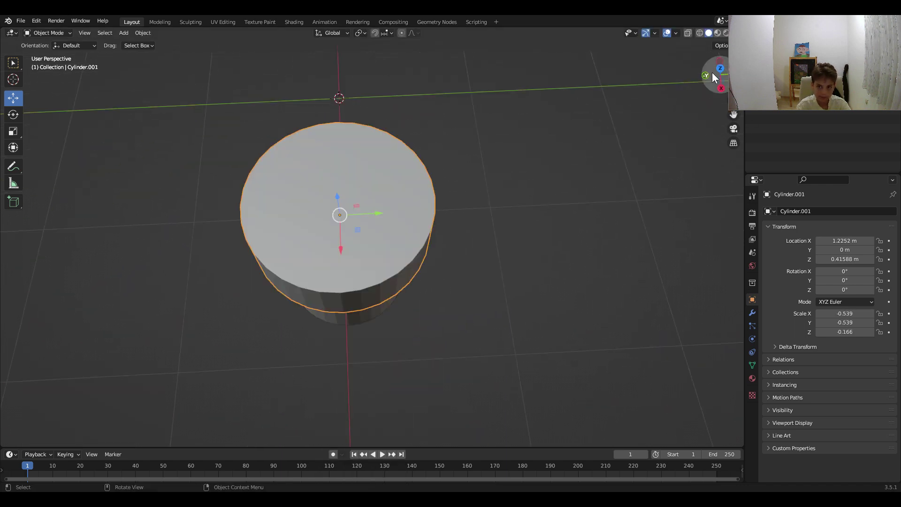
{"action": "left_click_drag", "start_coordinate": [713, 78], "coordinate": [714, 97]}
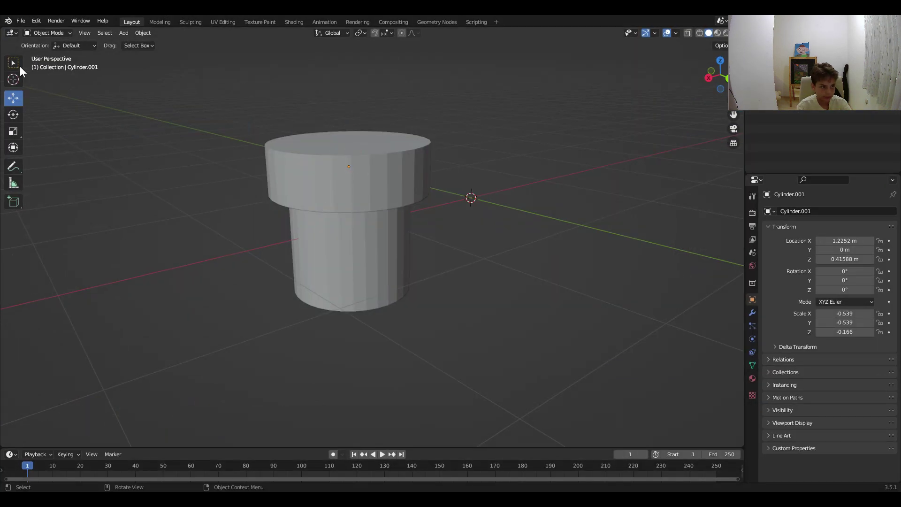
Export the two-cylinder model as hill.fbx into the Documents folder
{"action": "left_click", "coordinate": [21, 21]}
{"action": "mouse_move", "coordinate": [72, 157]}
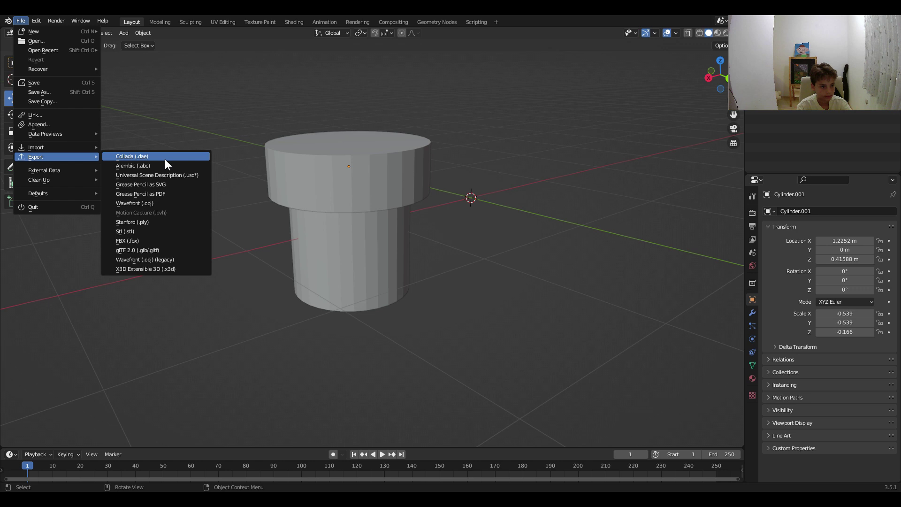
{"action": "left_click", "coordinate": [139, 240]}
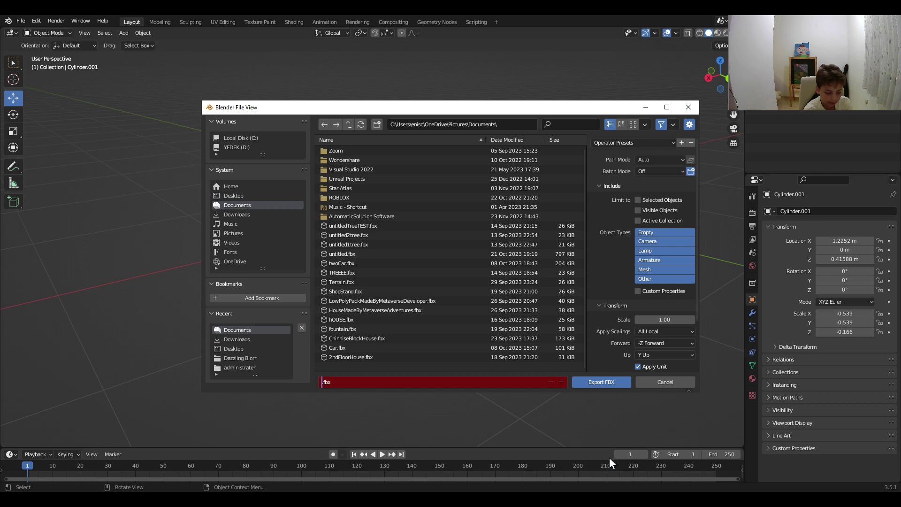
{"action": "key", "text": "Return"}
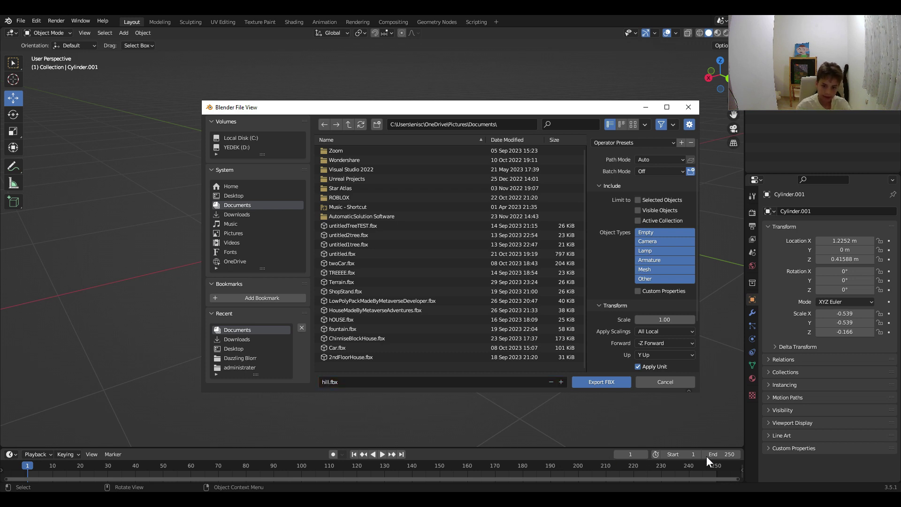
{"action": "left_click", "coordinate": [618, 383]}
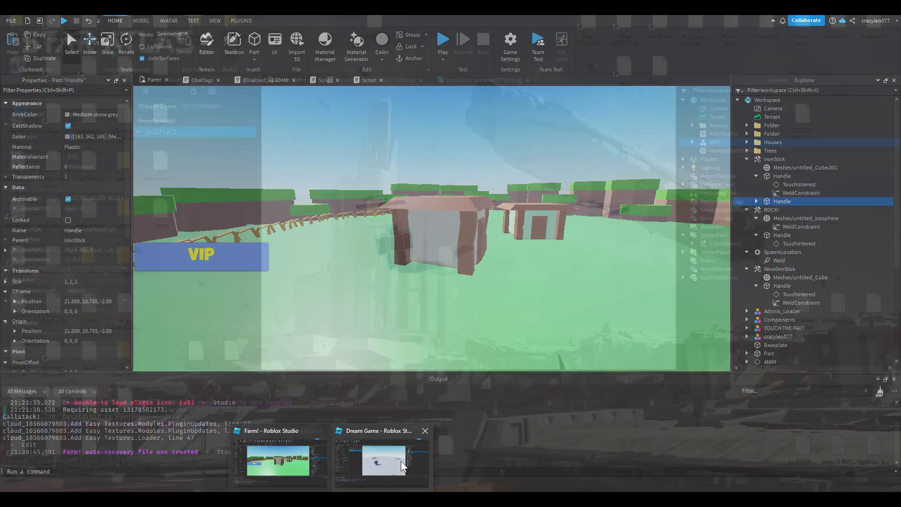
Switch to the Dream Game place in Roblox Studio and import hill.fbx with the default mesh import options
{"action": "left_click", "coordinate": [401, 461]}
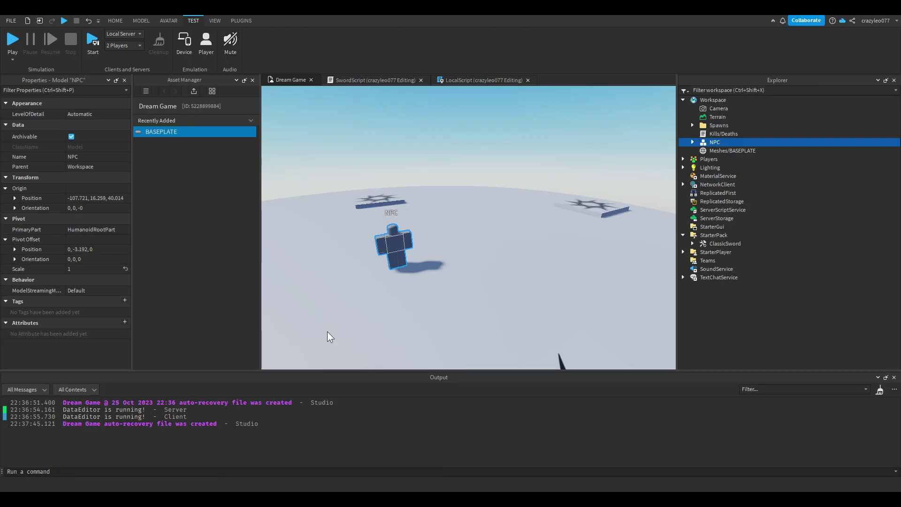
{"action": "left_click", "coordinate": [196, 94]}
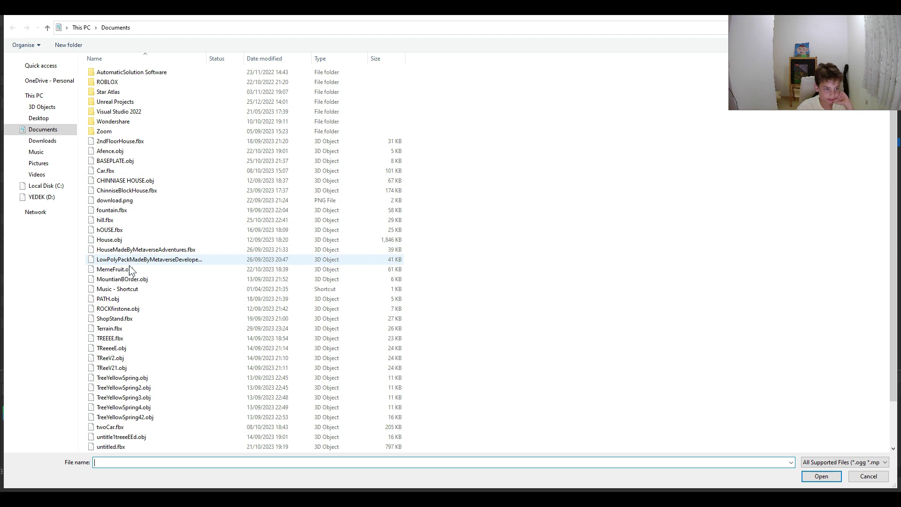
{"action": "type", "text": "HILL"}
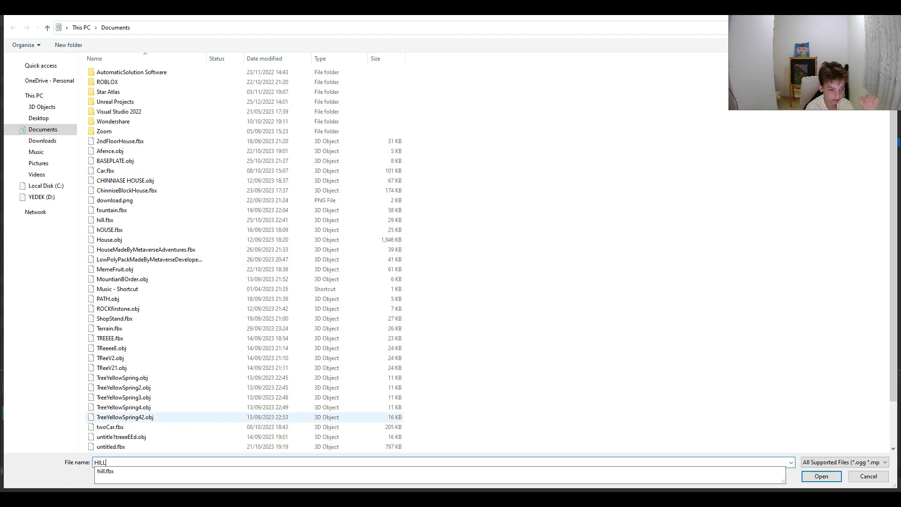
{"action": "left_click", "coordinate": [123, 472]}
{"action": "left_click", "coordinate": [834, 479]}
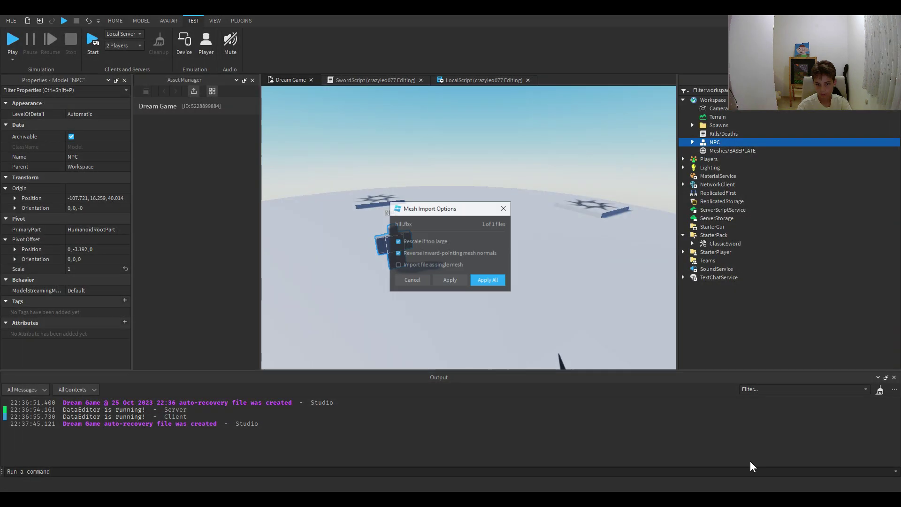
{"action": "left_click", "coordinate": [497, 279]}
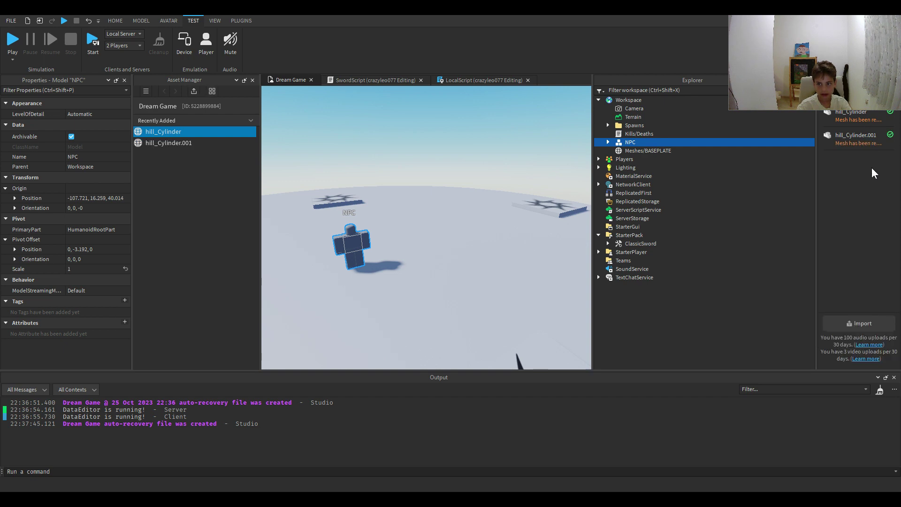
Insert hill_Cylinder and hill_Cylinder.001 together with their location, then close the Asset Manager and Bulk Import panels
{"action": "left_click", "coordinate": [215, 21]}
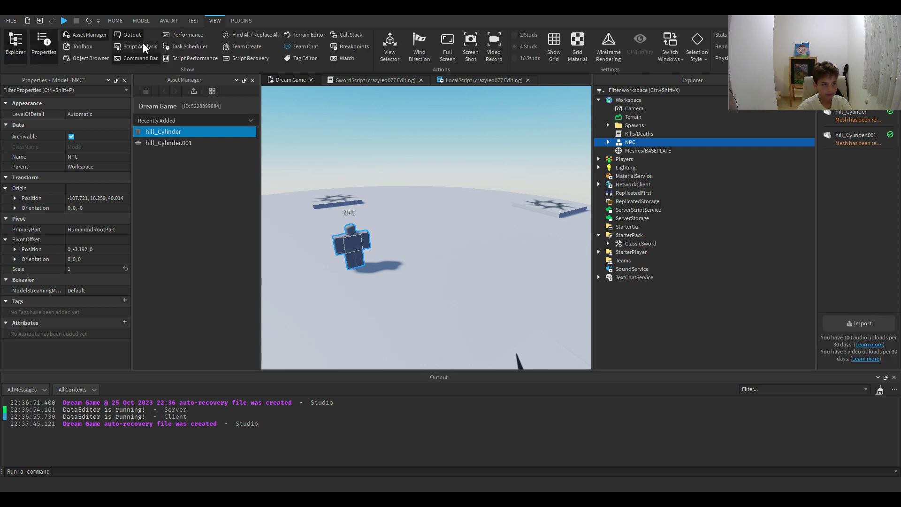
{"action": "left_click", "coordinate": [94, 38]}
{"action": "left_click", "coordinate": [93, 38]}
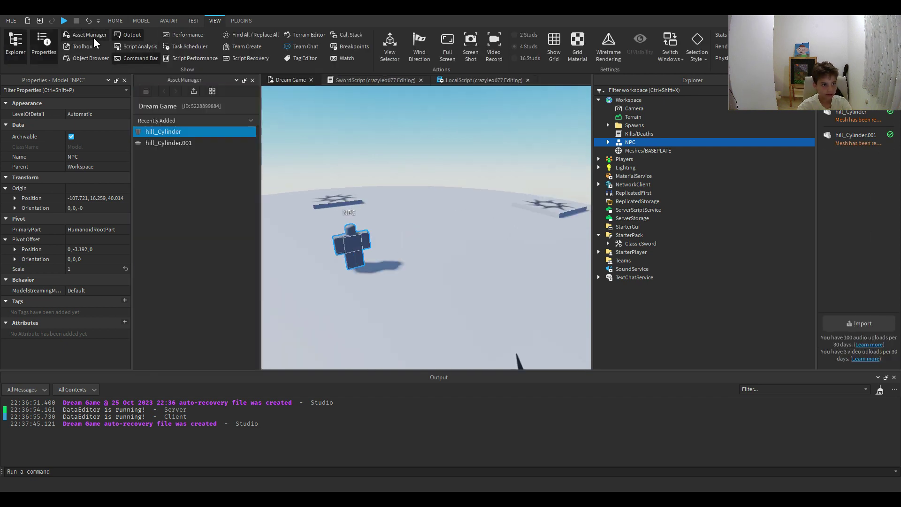
{"action": "right_click", "coordinate": [190, 135]}
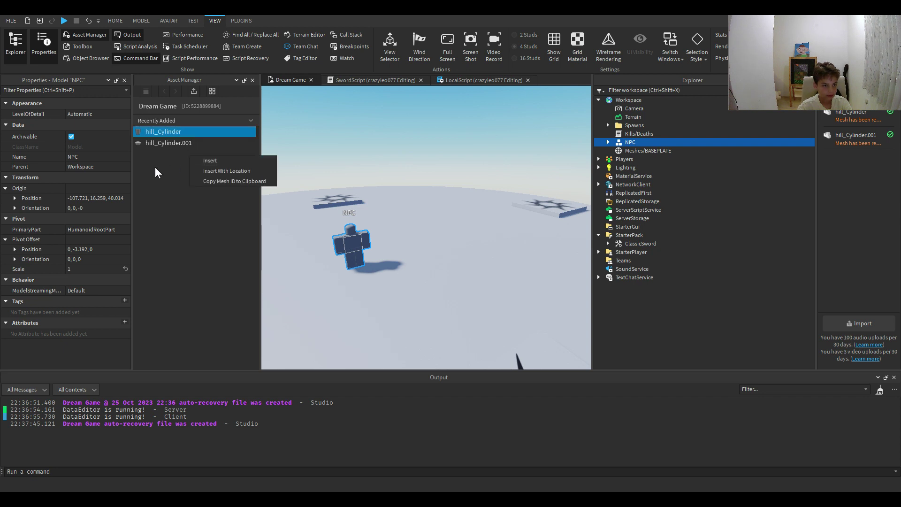
{"action": "left_click", "coordinate": [155, 167]}
{"action": "left_click", "coordinate": [156, 142], "text": "shift"}
{"action": "right_click", "coordinate": [160, 140]}
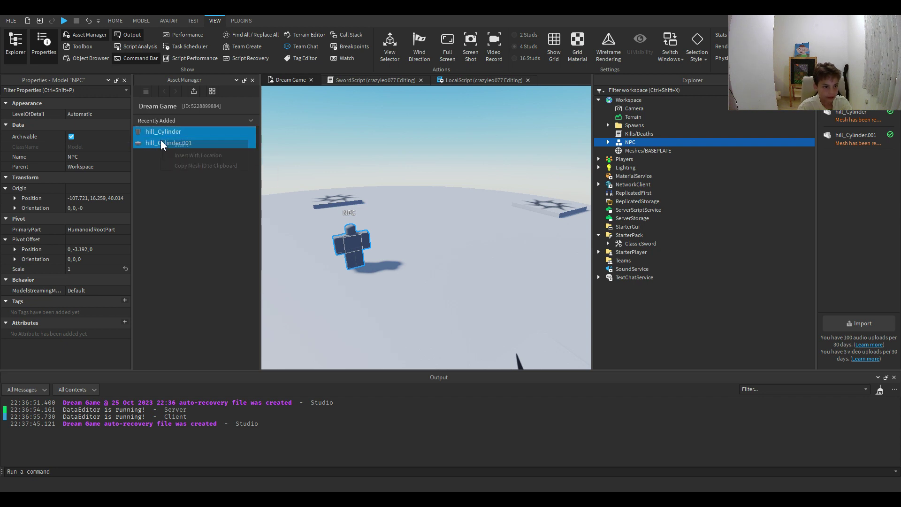
{"action": "left_click", "coordinate": [182, 155]}
{"action": "left_click", "coordinate": [86, 34]}
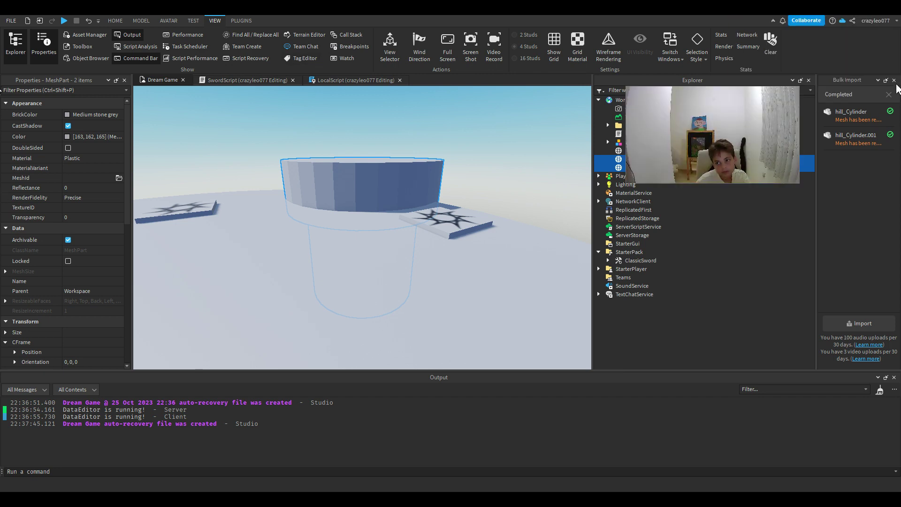
{"action": "left_click", "coordinate": [893, 80]}
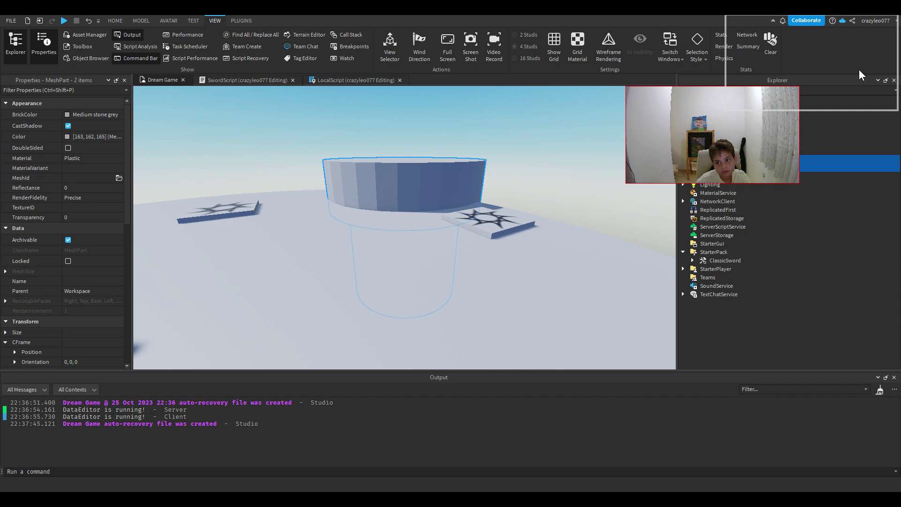
Move both hill meshes from the platform's edge onto the round baseplate behind the NPC
{"action": "key", "text": "f"}
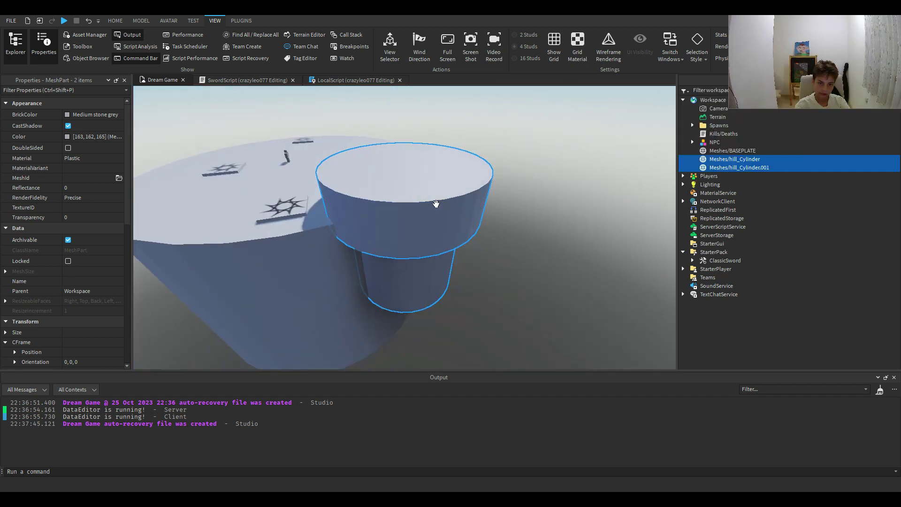
{"action": "left_click_drag", "start_coordinate": [435, 203], "coordinate": [348, 176]}
{"action": "key", "text": "f"}
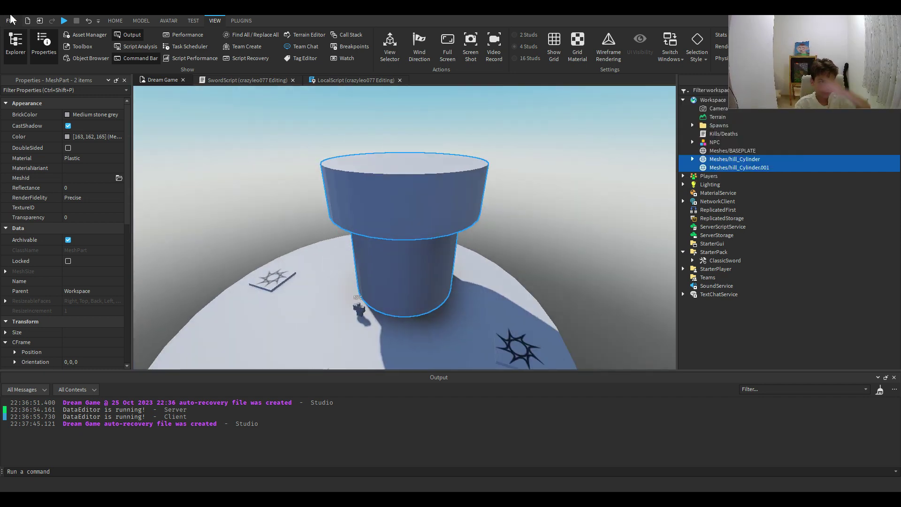
Resize both hill meshes together with the Scale tool
{"action": "left_click", "coordinate": [115, 21]}
{"action": "key", "text": "ctrl+4"}
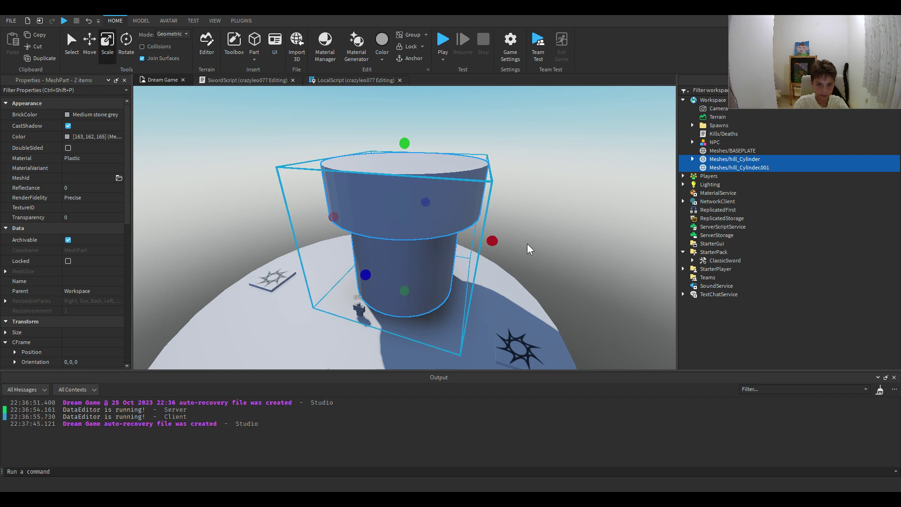
{"action": "left_click_drag", "start_coordinate": [492, 241], "coordinate": [428, 289]}
{"action": "key", "text": "a"}
{"action": "left_click_drag", "start_coordinate": [386, 259], "coordinate": [260, 378]}
Set the BrickColor of the hill's lower cylinder to Dark orange
{"action": "key", "text": "f"}
{"action": "right_click_drag", "start_coordinate": [354, 273], "coordinate": [572, 179]}
{"action": "left_click", "coordinate": [562, 212]}
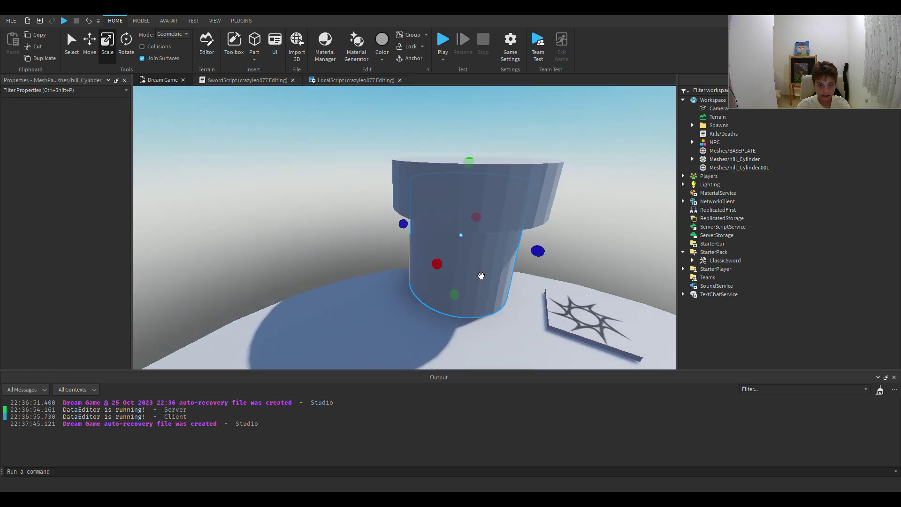
{"action": "left_click", "coordinate": [481, 276]}
{"action": "left_click", "coordinate": [72, 116]}
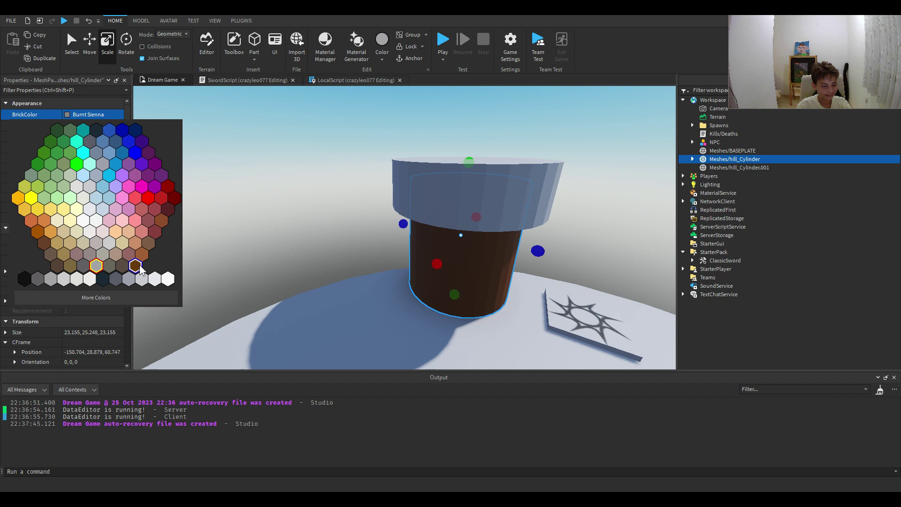
{"action": "left_click", "coordinate": [135, 266]}
{"action": "left_click", "coordinate": [68, 116]}
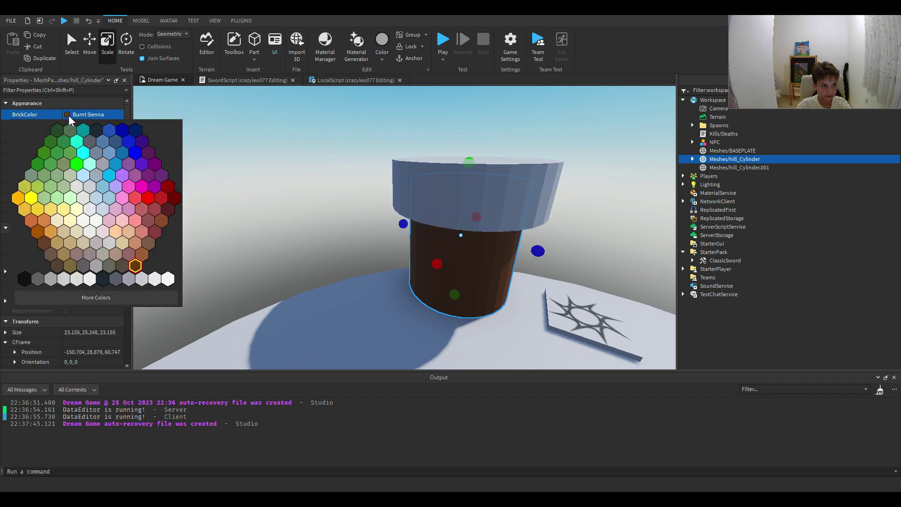
{"action": "left_click", "coordinate": [143, 252]}
Set the BrickColor of the hill's upper cylinder to Forest green
{"action": "left_click", "coordinate": [502, 173]}
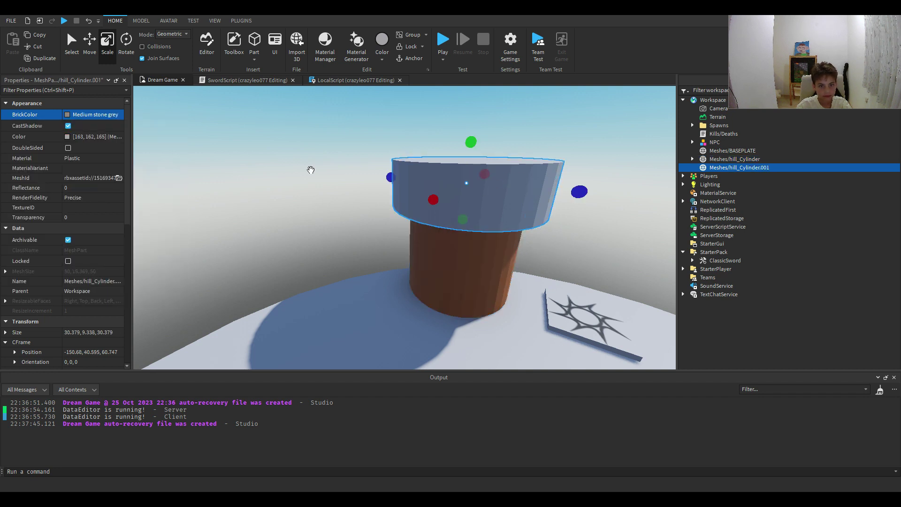
{"action": "left_click", "coordinate": [97, 115]}
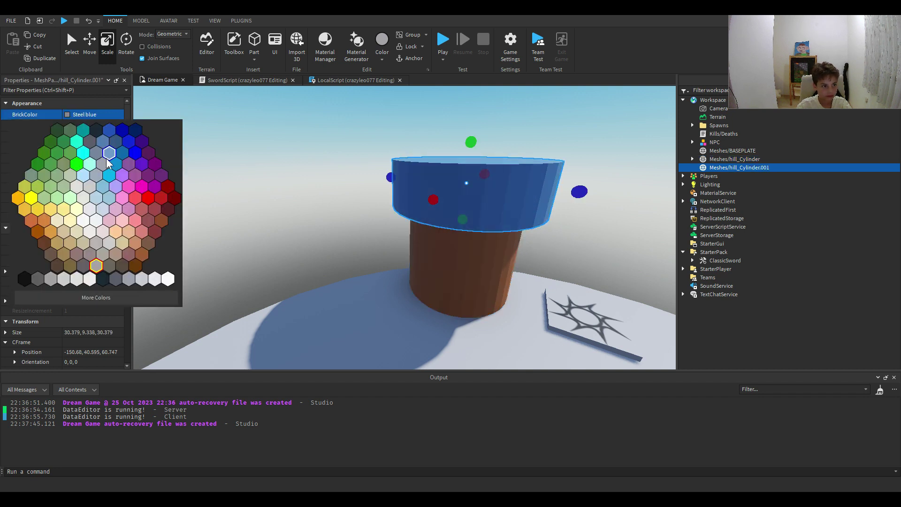
{"action": "left_click", "coordinate": [38, 164]}
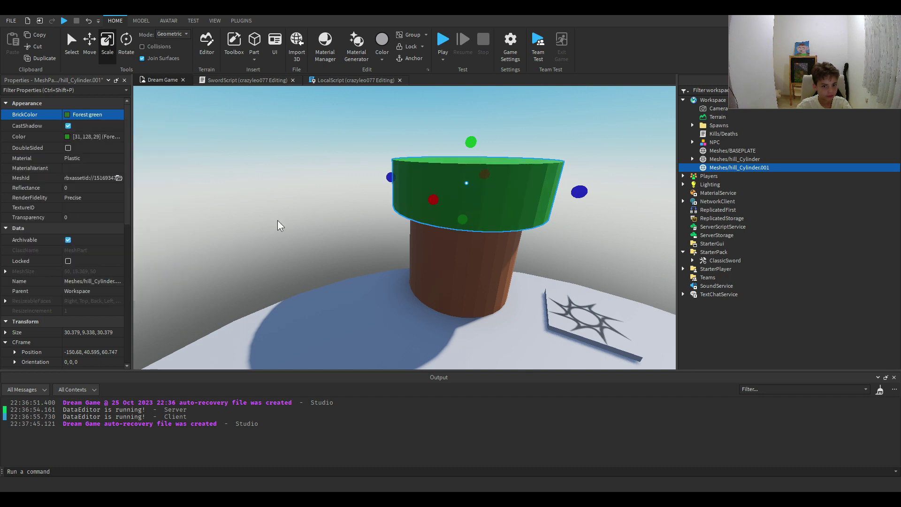
Place a flattened copy of the lower cylinder at the baseplate's centre and set the baseplate's BrickColor to Olive
{"action": "right_click_drag", "start_coordinate": [486, 254], "coordinate": [485, 254]}
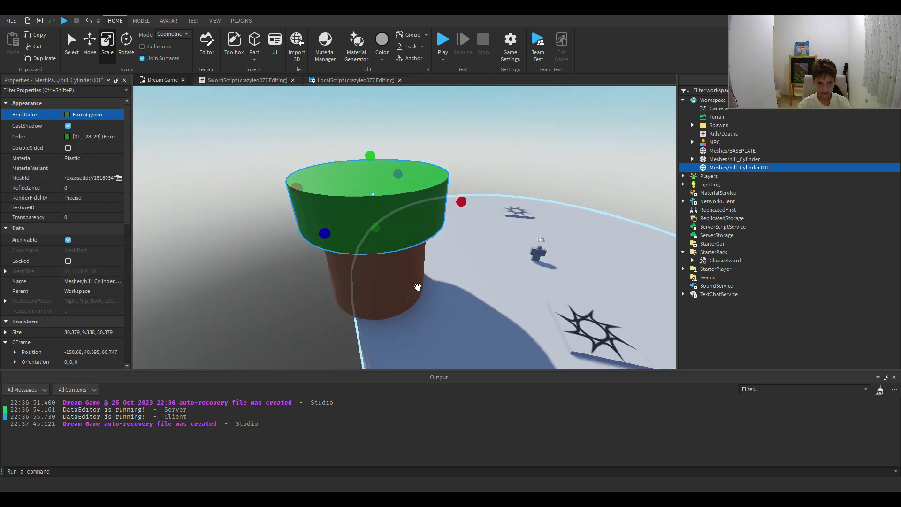
{"action": "left_click", "coordinate": [392, 292]}
{"action": "left_click_drag", "start_coordinate": [377, 203], "coordinate": [445, 290]}
{"action": "key", "text": "d"}
{"action": "key", "text": "w"}
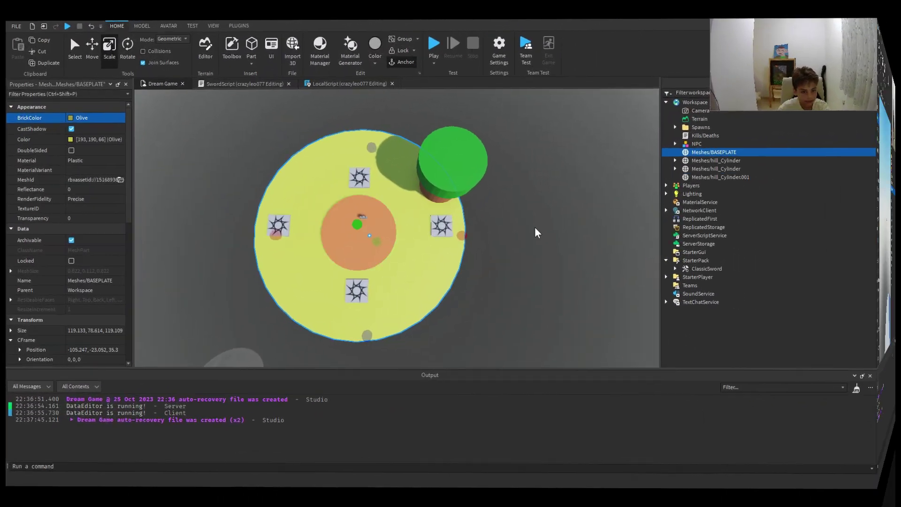
Set the BrickColor of the tall cylinder beneath the green top to Bronze
{"action": "key", "text": "w"}
{"action": "right_click_drag", "start_coordinate": [599, 232], "coordinate": [613, 230]}
{"action": "key", "text": "w"}
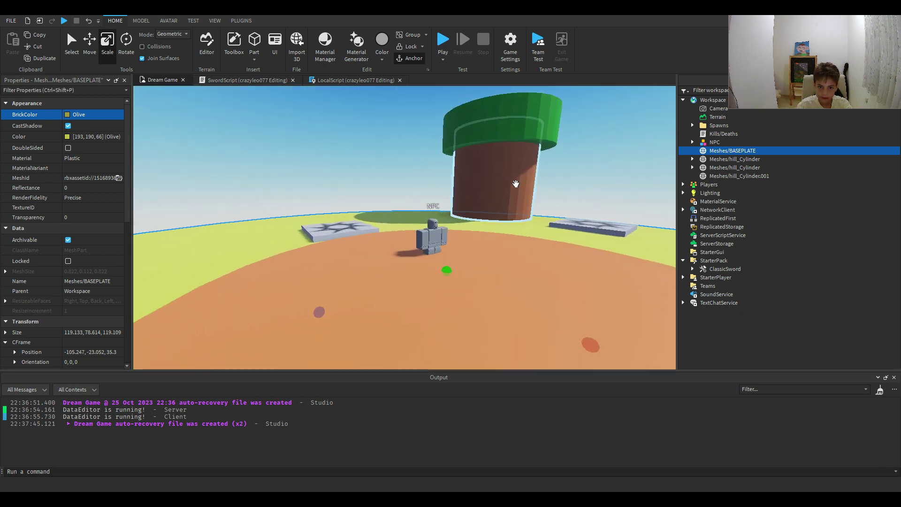
{"action": "left_click", "coordinate": [515, 184]}
{"action": "key", "text": "f"}
{"action": "right_click_drag", "start_coordinate": [515, 184], "coordinate": [515, 183]}
{"action": "key", "text": "a"}
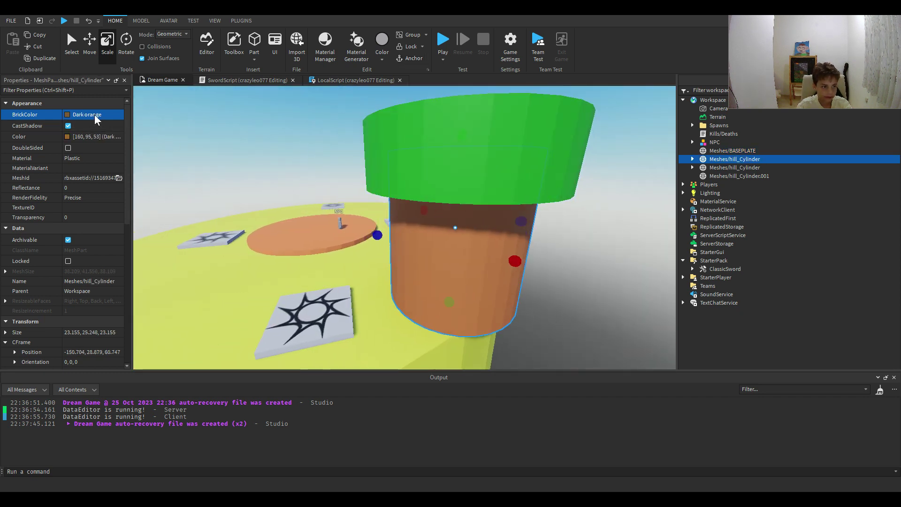
{"action": "left_click", "coordinate": [87, 116]}
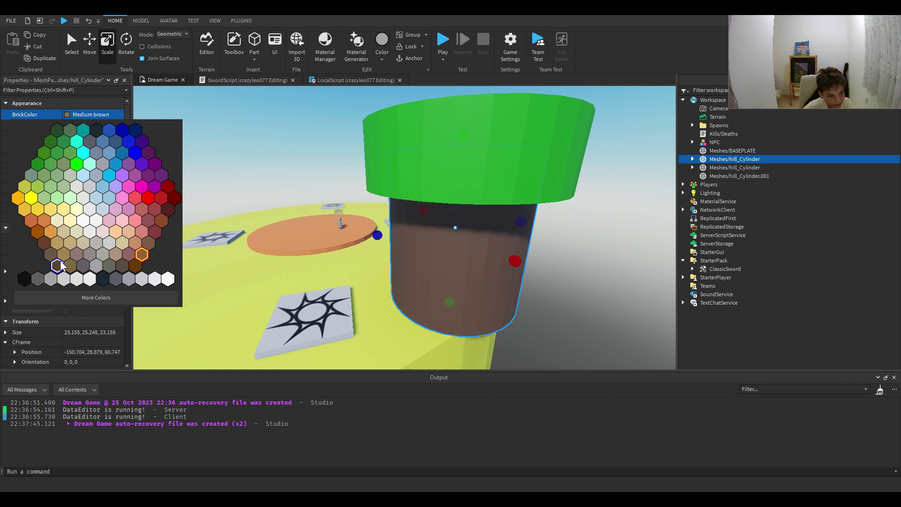
{"action": "left_click", "coordinate": [77, 269]}
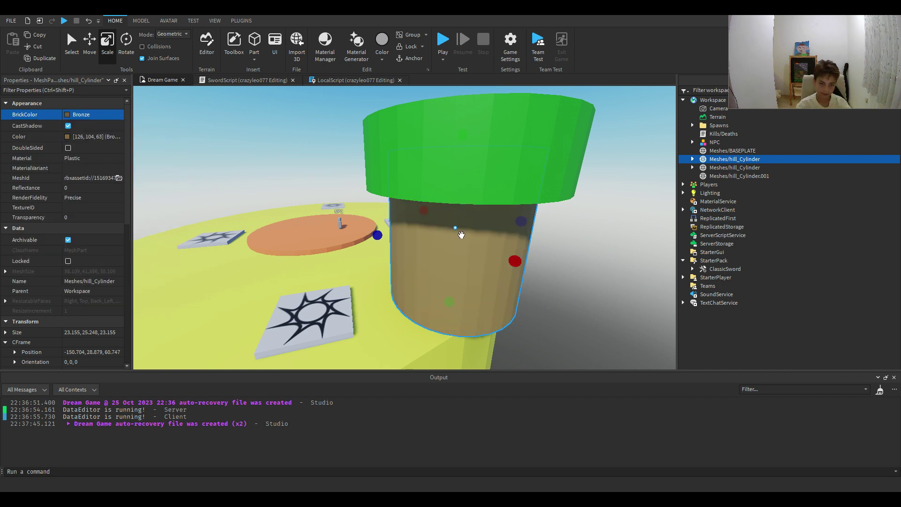
Flatten the bronze cylinder to a disc about 2.95 studs high and place it on the open area of the baseplate
{"action": "left_click_drag", "start_coordinate": [459, 231], "coordinate": [381, 318]}
{"action": "key", "text": "s"}
{"action": "key", "text": "a"}
{"action": "left_click_drag", "start_coordinate": [445, 174], "coordinate": [449, 267]}
{"action": "key", "text": "w"}
{"action": "right_click_drag", "start_coordinate": [448, 267], "coordinate": [451, 267]}
{"action": "key", "text": "a"}
{"action": "key", "text": "s"}
{"action": "left_click_drag", "start_coordinate": [451, 268], "coordinate": [453, 317]}
{"action": "right_click_drag", "start_coordinate": [455, 317], "coordinate": [453, 317]}
{"action": "key", "text": "a"}
{"action": "left_click_drag", "start_coordinate": [453, 317], "coordinate": [392, 188]}
{"action": "key", "text": "f"}
{"action": "right_click_drag", "start_coordinate": [392, 187], "coordinate": [404, 249]}
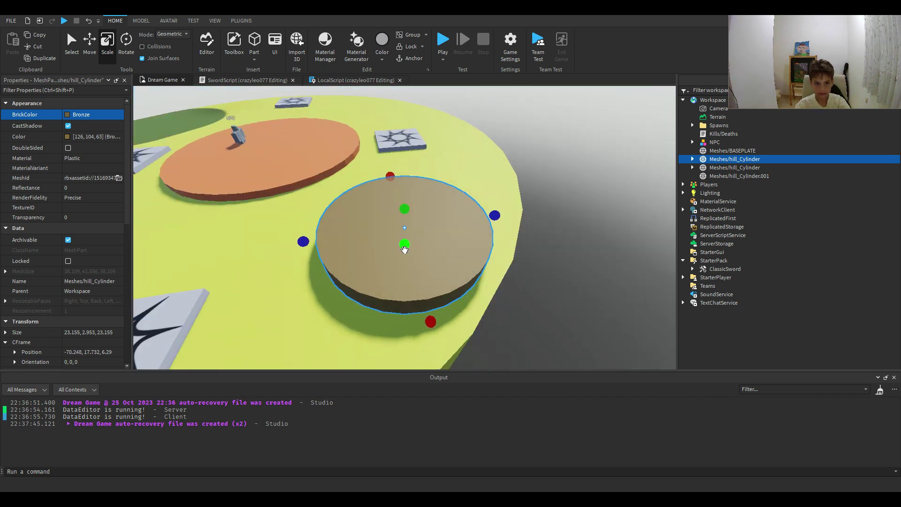
Move the bronze disc beside the NPC so that it overlaps the edge of the orange disc
{"action": "key", "text": "s"}
{"action": "left_click_drag", "start_coordinate": [404, 249], "coordinate": [362, 218]}
{"action": "key", "text": "a"}
{"action": "right_click_drag", "start_coordinate": [361, 217], "coordinate": [363, 217]}
{"action": "key", "text": "s"}
{"action": "left_click_drag", "start_coordinate": [363, 217], "coordinate": [357, 219]}
{"action": "right_click_drag", "start_coordinate": [363, 217], "coordinate": [357, 219]}
{"action": "left_click_drag", "start_coordinate": [357, 219], "coordinate": [534, 250]}
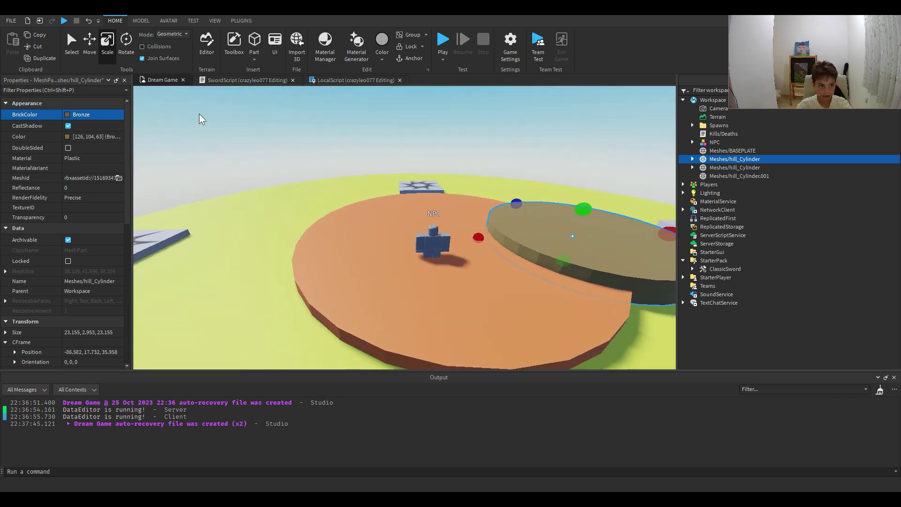
Duplicate the bronze disc, place the copy on another edge of the orange disc and stretch it taller
{"action": "key", "text": "ctrl+d"}
{"action": "left_click_drag", "start_coordinate": [532, 236], "coordinate": [346, 223]}
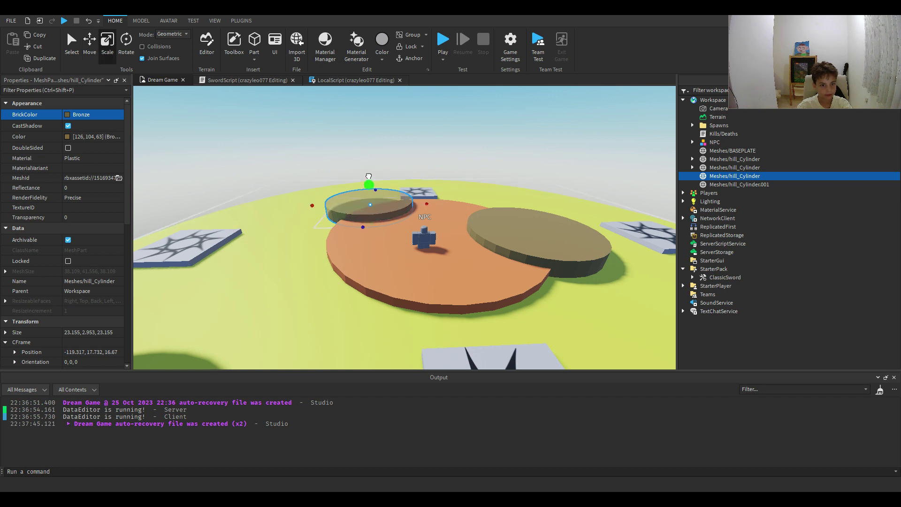
{"action": "left_click_drag", "start_coordinate": [370, 153], "coordinate": [389, 159]}
{"action": "right_click_drag", "start_coordinate": [389, 158], "coordinate": [389, 158]}
{"action": "left_click", "coordinate": [389, 159]}
Shrink the floating green cylinder to a disc about 15.8 studs wide and 1.48 studs high, and lower it onto the baseplate
{"action": "key", "text": "w"}
{"action": "key", "text": "s"}
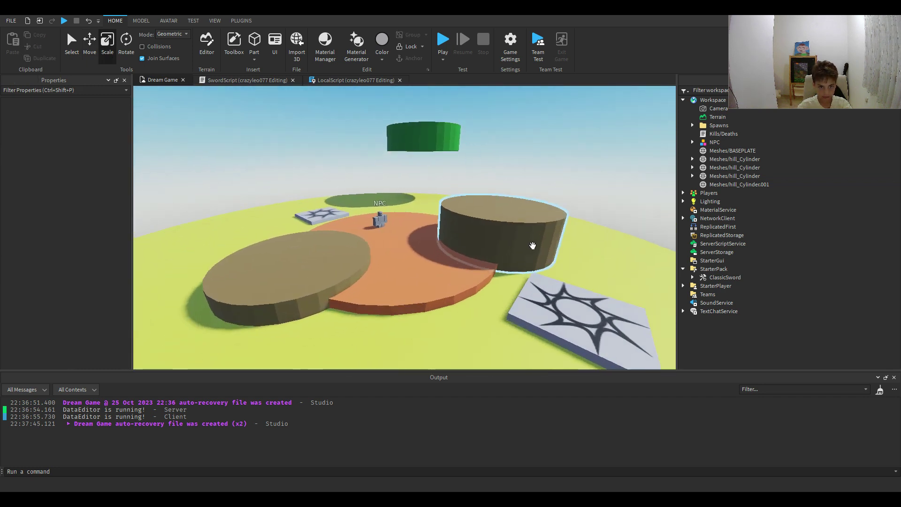
{"action": "right_click_drag", "start_coordinate": [565, 269], "coordinate": [566, 269]}
{"action": "key", "text": "w"}
{"action": "key", "text": "a"}
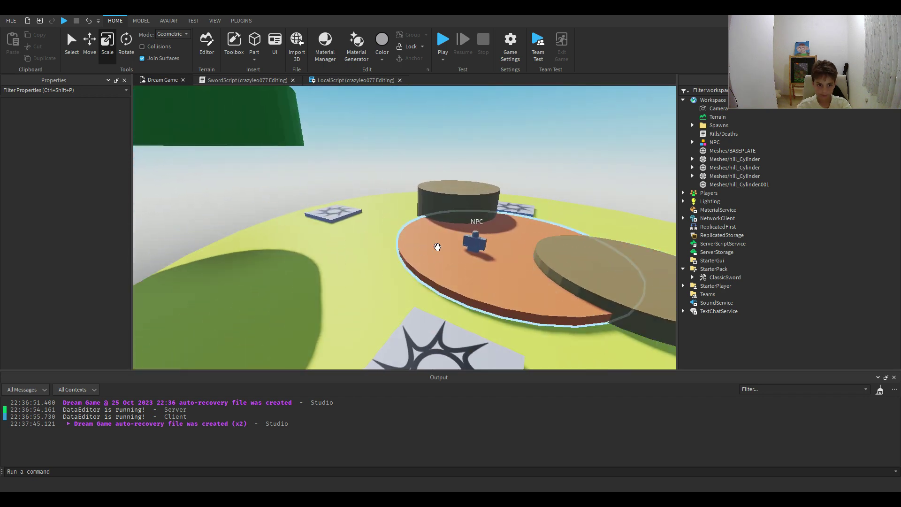
{"action": "right_click_drag", "start_coordinate": [402, 221], "coordinate": [402, 221]}
{"action": "key", "text": "s"}
{"action": "left_click_drag", "start_coordinate": [442, 150], "coordinate": [469, 219]}
{"action": "left_click", "coordinate": [443, 173]}
{"action": "left_click_drag", "start_coordinate": [442, 173], "coordinate": [430, 280]}
{"action": "left_click_drag", "start_coordinate": [447, 200], "coordinate": [449, 221], "text": "shift"}
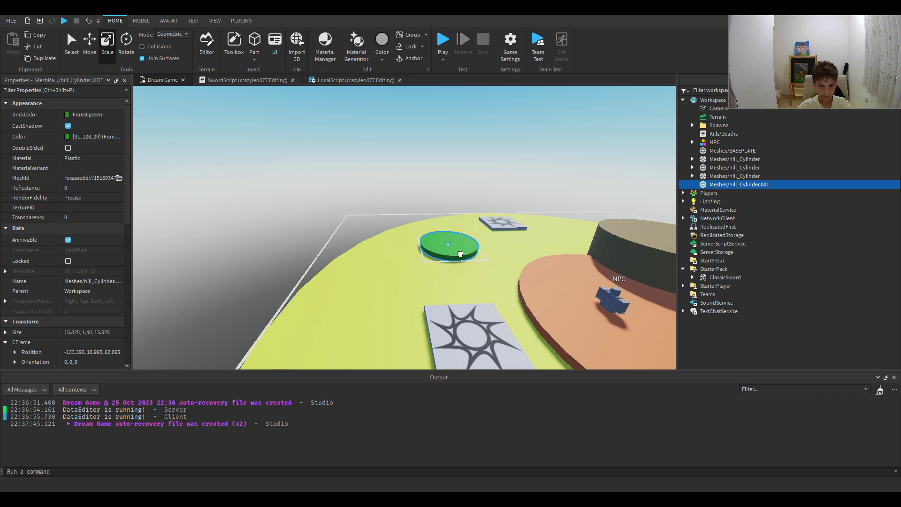
Move the green disc on top of the low bronze disc
{"action": "left_click_drag", "start_coordinate": [459, 254], "coordinate": [499, 280]}
{"action": "right_click_drag", "start_coordinate": [499, 279], "coordinate": [498, 279]}
{"action": "left_click_drag", "start_coordinate": [499, 280], "coordinate": [499, 280]}
{"action": "right_click_drag", "start_coordinate": [499, 280], "coordinate": [499, 280]}
{"action": "left_click_drag", "start_coordinate": [499, 279], "coordinate": [423, 259]}
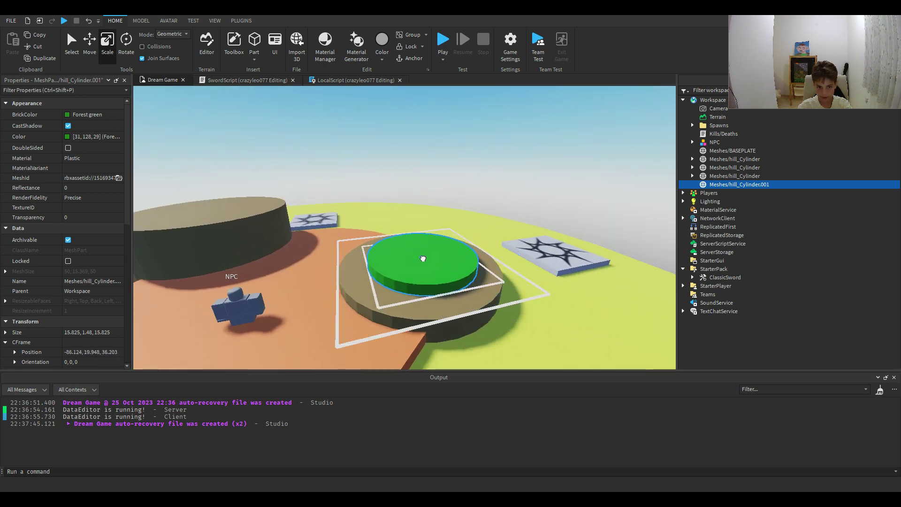
Duplicate the green disc and place the copy on top of the tall bronze cylinder
{"action": "left_click", "coordinate": [442, 182]}
{"action": "right_click_drag", "start_coordinate": [442, 182], "coordinate": [442, 184]}
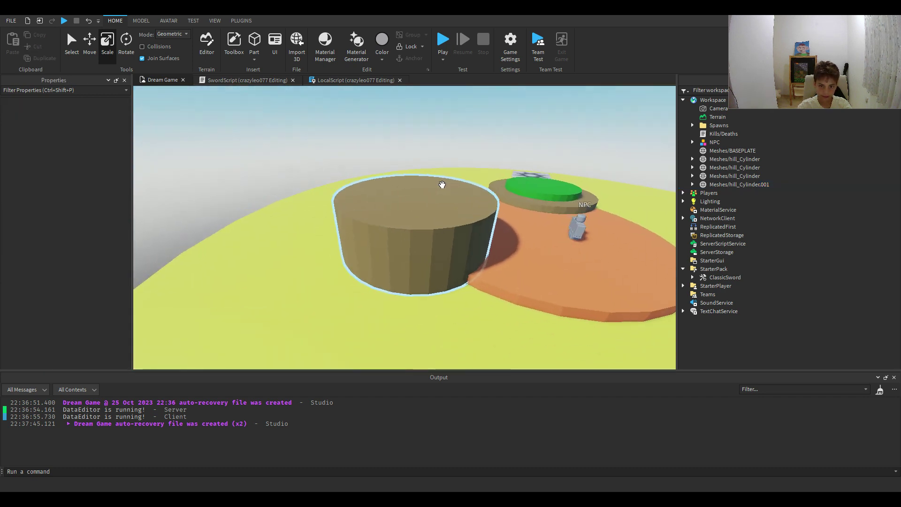
{"action": "key", "text": "d"}
{"action": "left_click", "coordinate": [497, 191]}
{"action": "key", "text": "ctrl+d"}
{"action": "left_click_drag", "start_coordinate": [498, 192], "coordinate": [474, 204]}
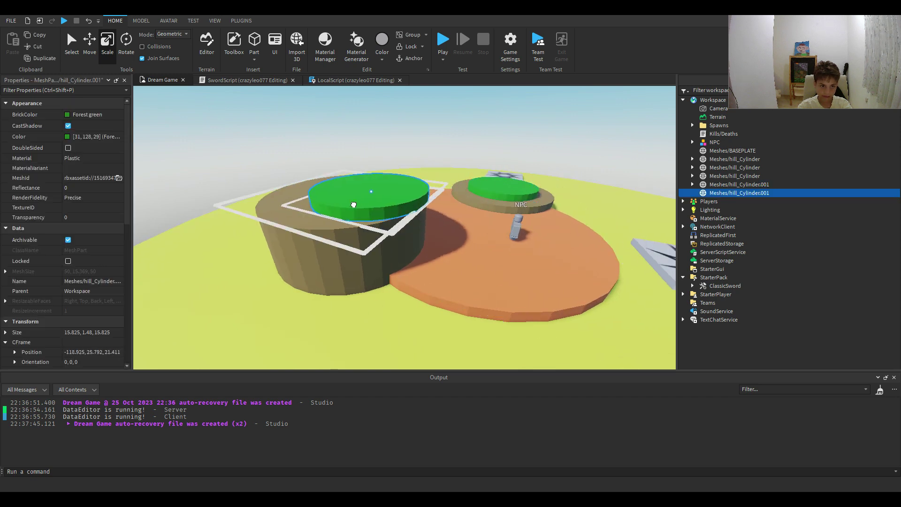
Set the BrickColor of the disc on the tall bronze cylinder to a light blue and deselect it
{"action": "left_click", "coordinate": [104, 117]}
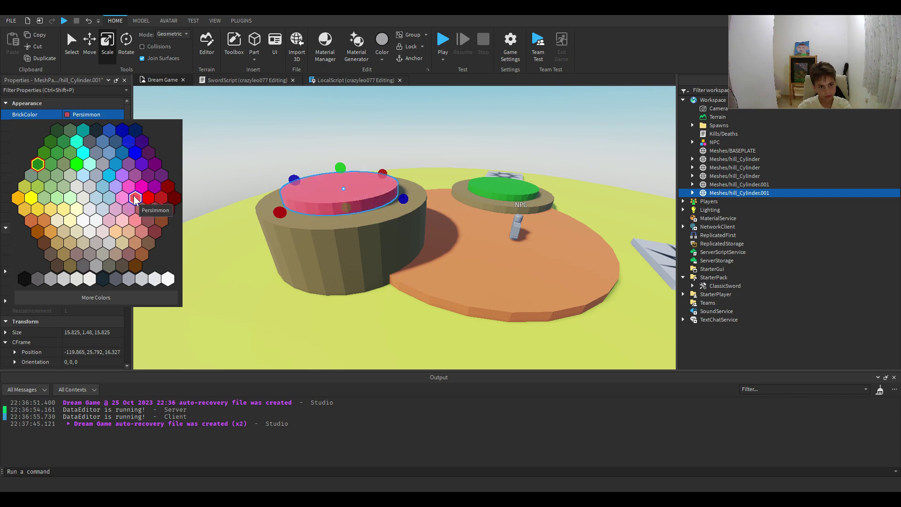
{"action": "left_click", "coordinate": [102, 187]}
{"action": "left_click", "coordinate": [414, 133]}
Examine the arrangement of hills, spawns and NPC on the baseplate from several sides
{"action": "key", "text": "d"}
{"action": "right_click_drag", "start_coordinate": [414, 134], "coordinate": [415, 138]}
{"action": "key", "text": "d"}
{"action": "key", "text": "s"}
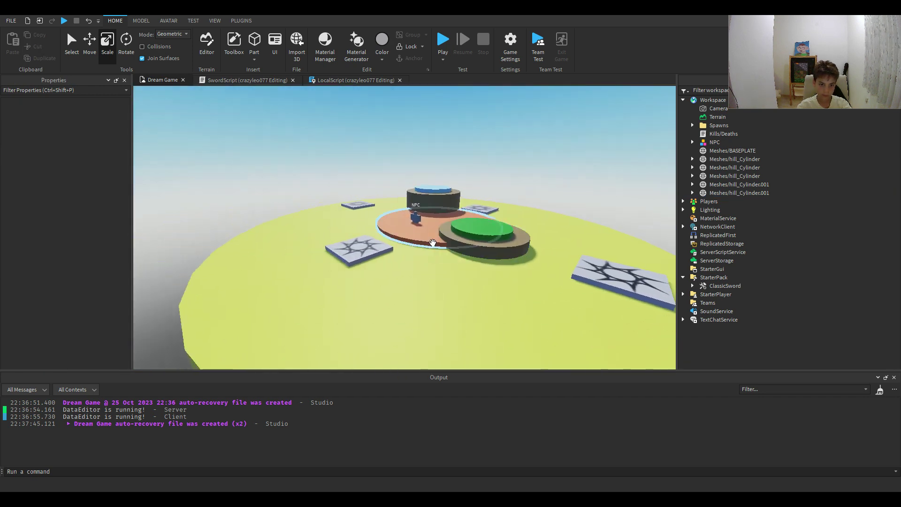
{"action": "key", "text": "a"}
{"action": "key", "text": "w"}
{"action": "key", "text": "d"}
{"action": "key", "text": "a"}
{"action": "mouse_move", "coordinate": [530, 239]}
{"action": "right_mouse_down"}
{"action": "mouse_move", "coordinate": [541, 252]}
{"action": "mouse_move", "coordinate": [532, 243]}
{"action": "right_mouse_up"}
{"action": "key", "text": "d"}
{"action": "key", "text": "s"}
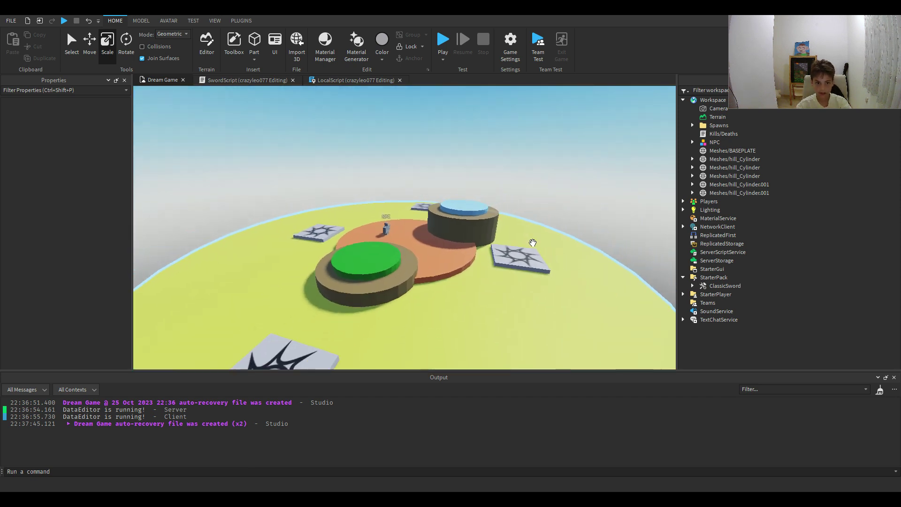
{"action": "key", "text": "w"}
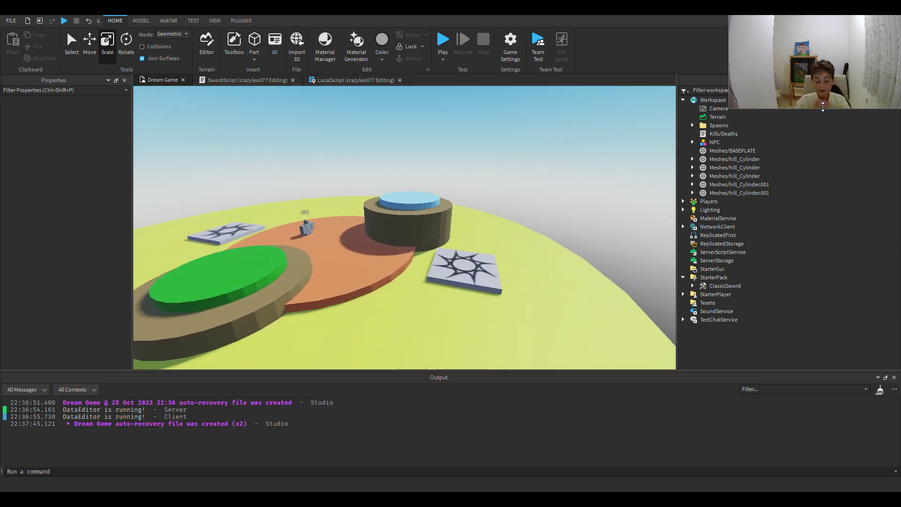